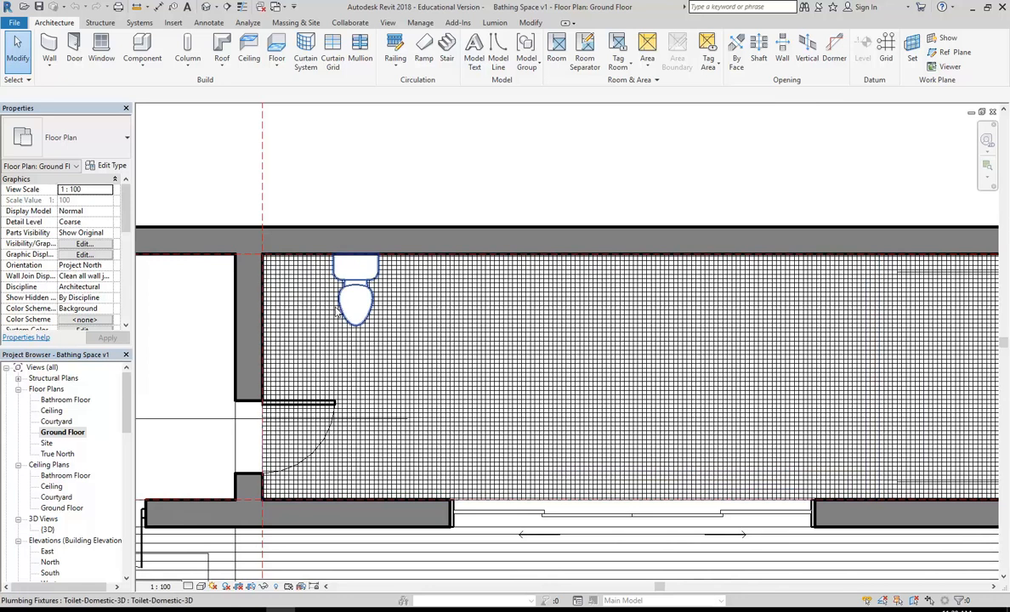
Step: Select the Toilet-Domestic-3D fixture against the top wall and delete it
scroll(306, 203, "up", 2)
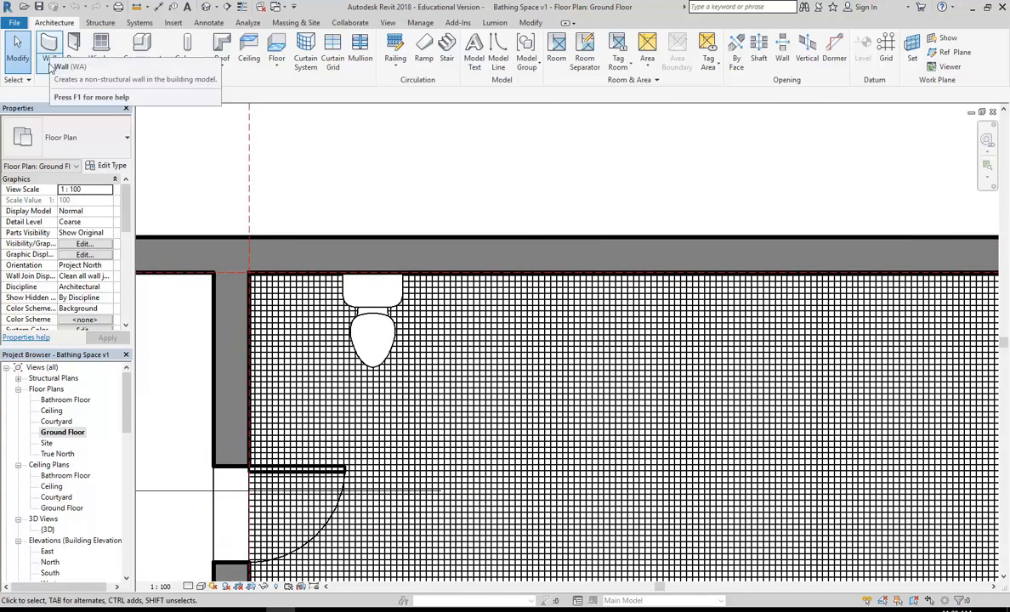
left_click(368, 362)
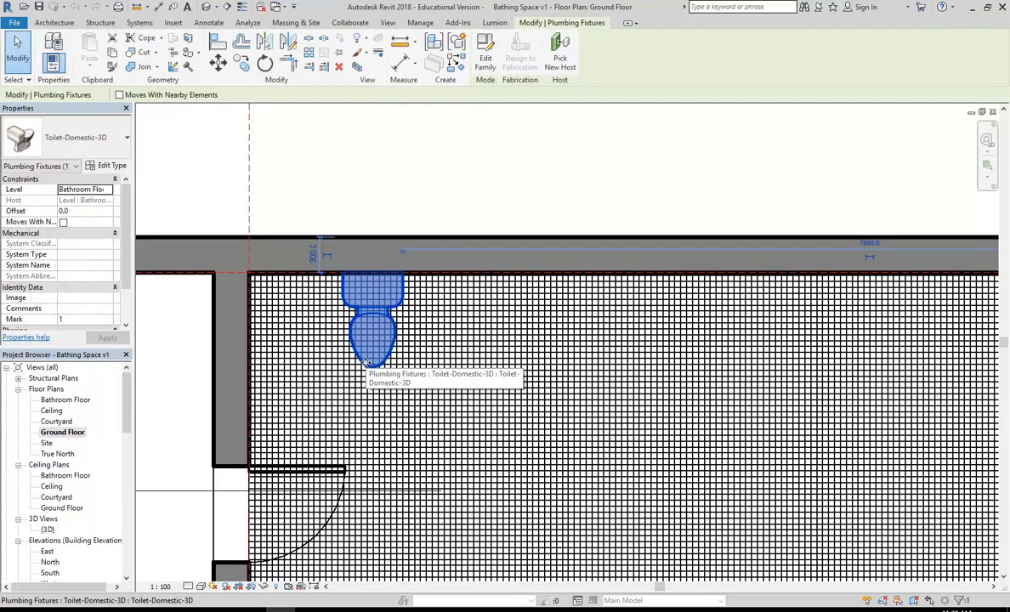
scroll(388, 374, "down", 3)
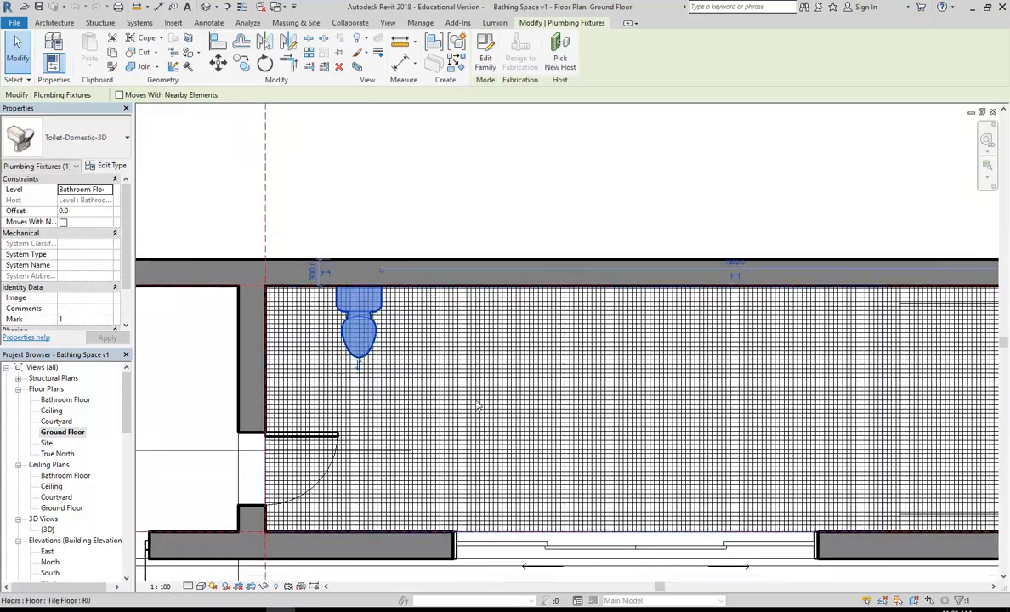
scroll(444, 392, "down", 2)
scroll(372, 367, "up", 3)
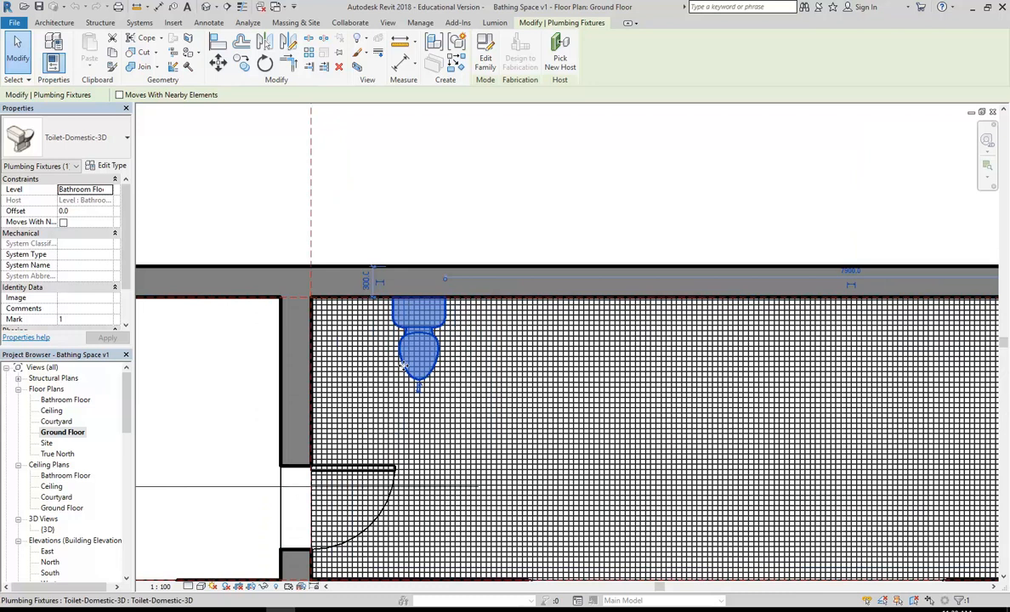
key("Delete")
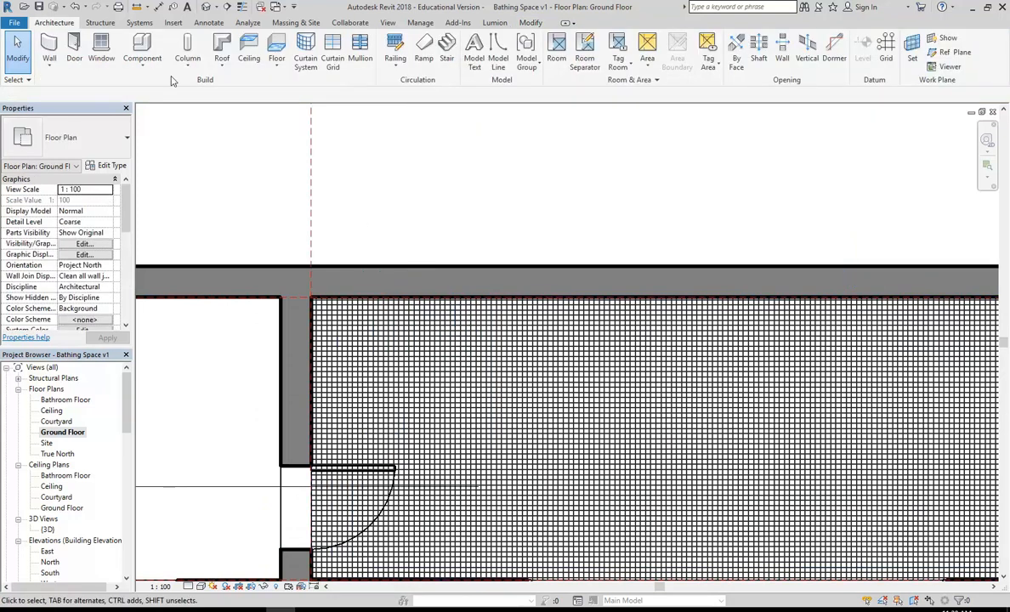
Step: Start the Wall tool and set the wall type to Stud timber - 90
left_click(49, 44)
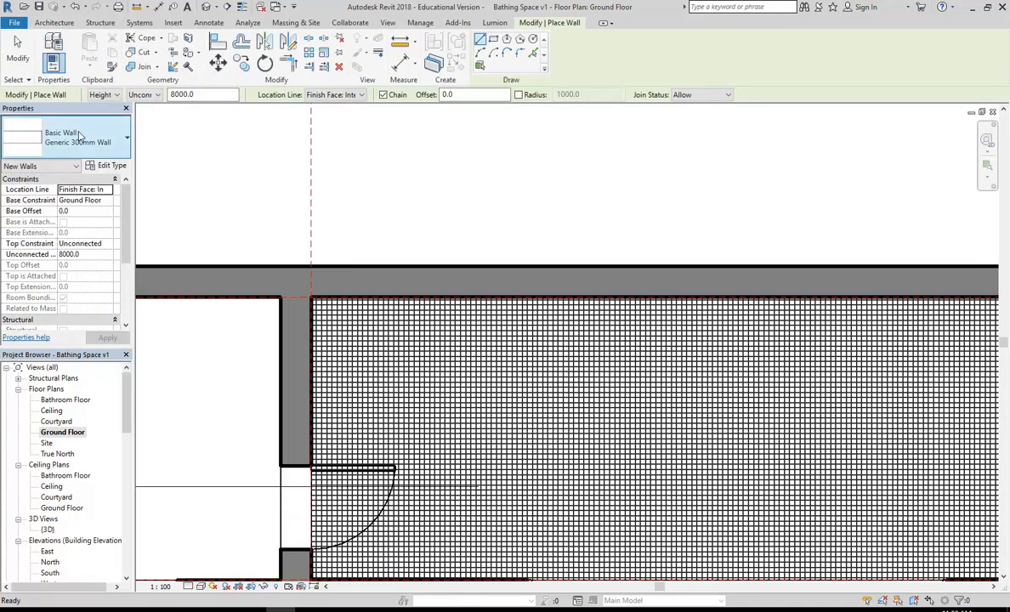
left_click(102, 141)
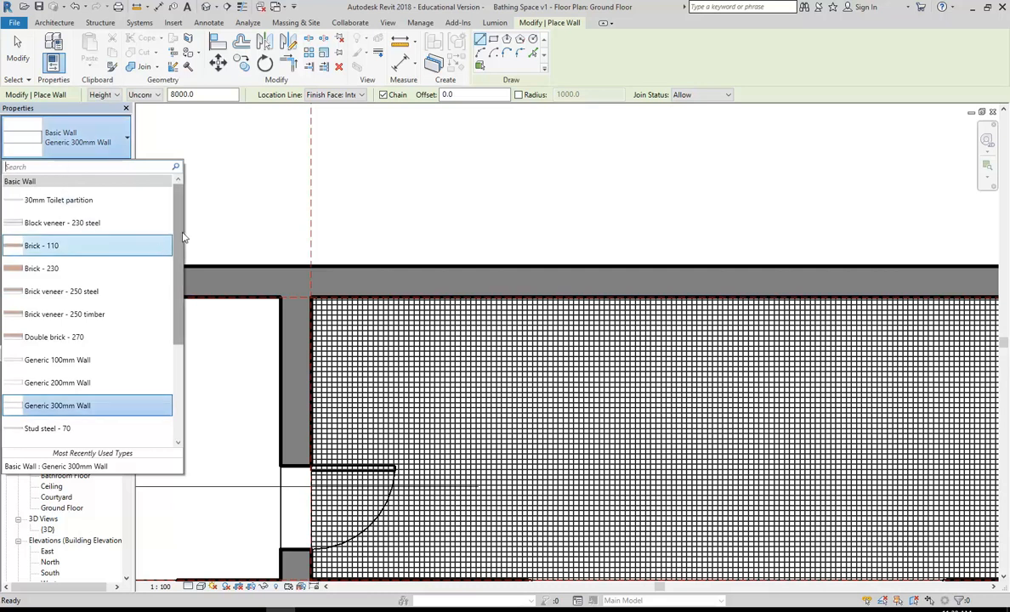
left_click_drag(174, 228, 184, 351)
left_click_drag(185, 291, 186, 266)
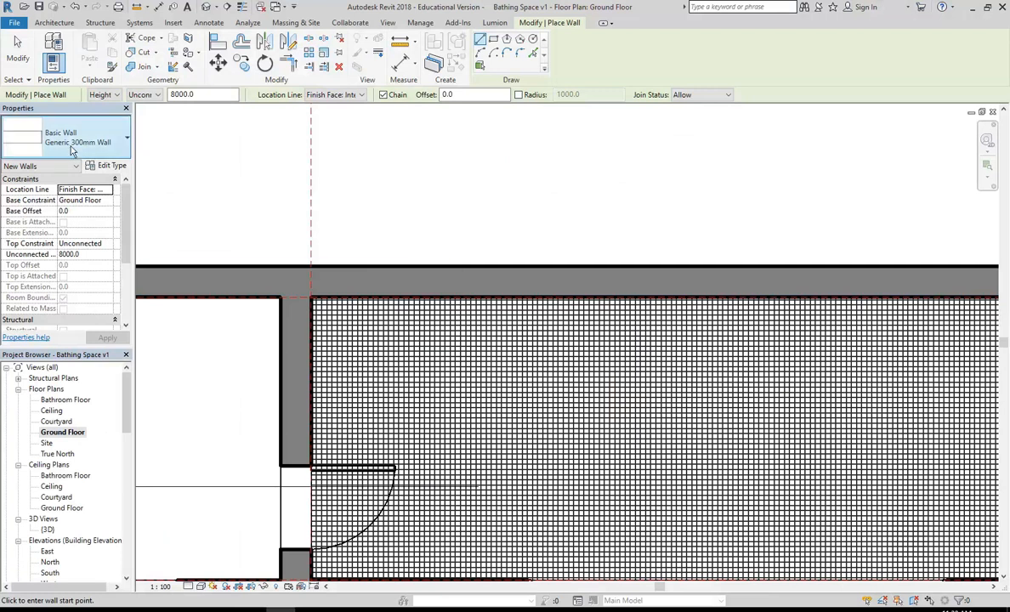
left_click(73, 147)
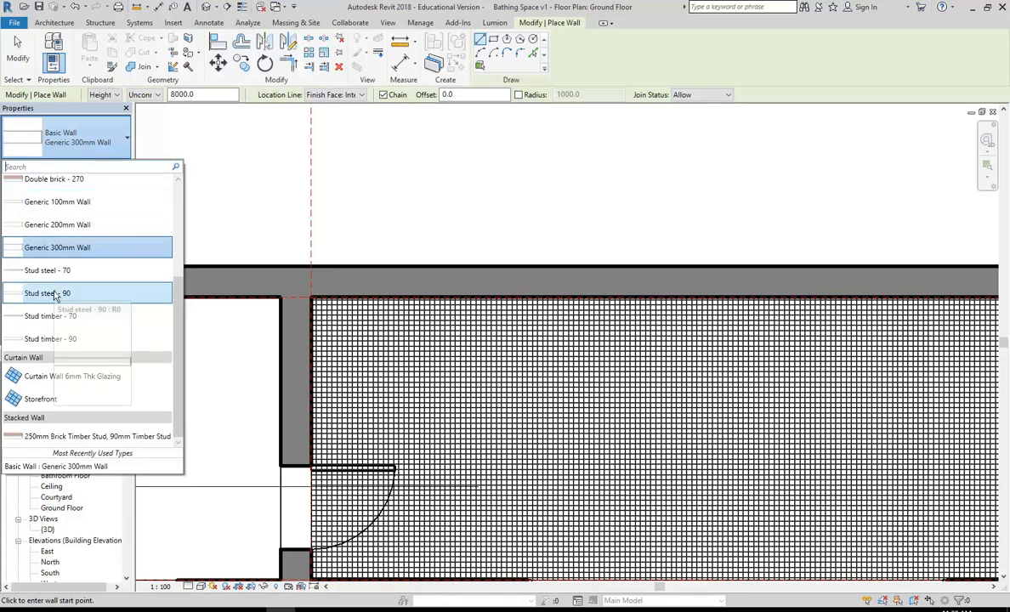
left_click(53, 340)
Step: Draw a horizontal partition and a vertical wall up to the top wall, enclosing the top-left cubicle
scroll(381, 427, "up", 2)
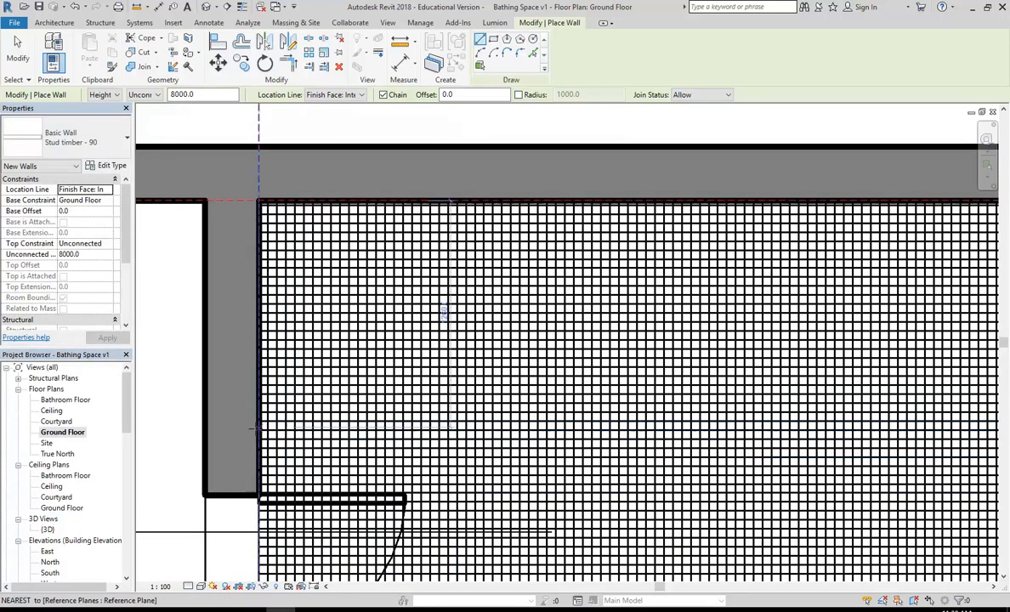
left_click(258, 430)
scroll(307, 442, "down", 2)
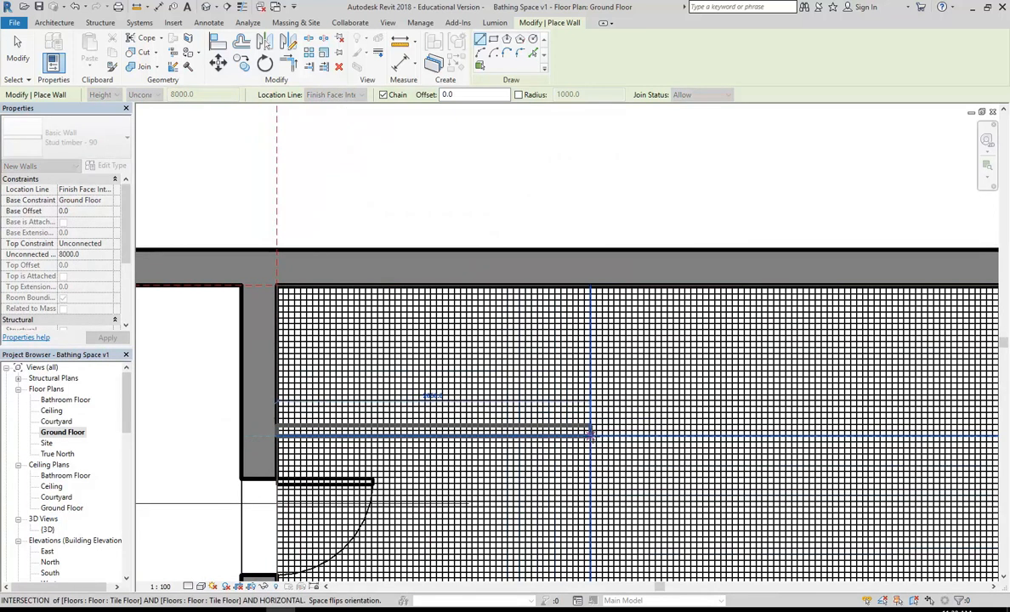
left_click(591, 434)
left_click(586, 287)
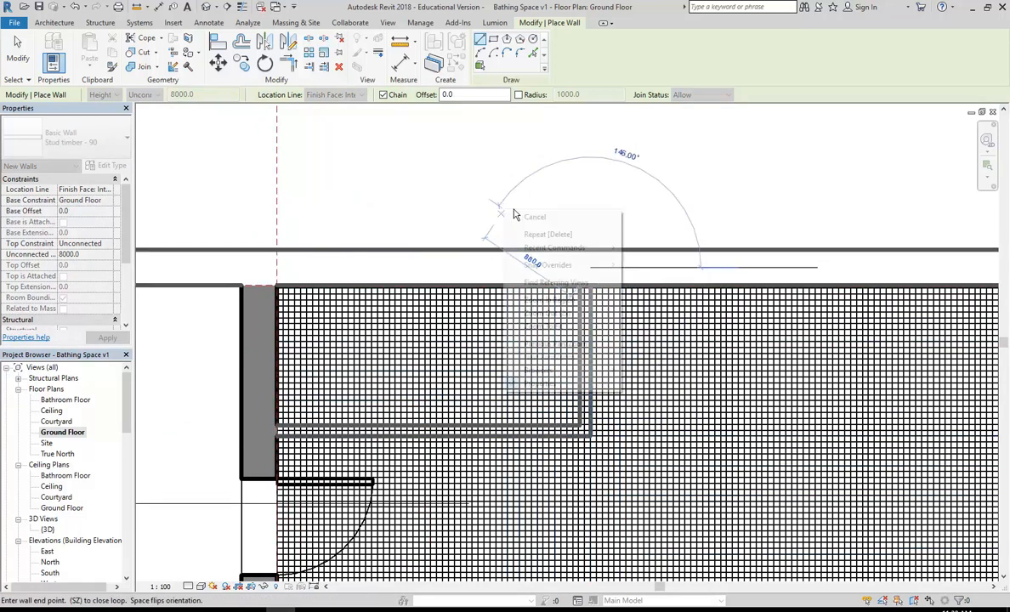
key("Escape")
key("Escape")
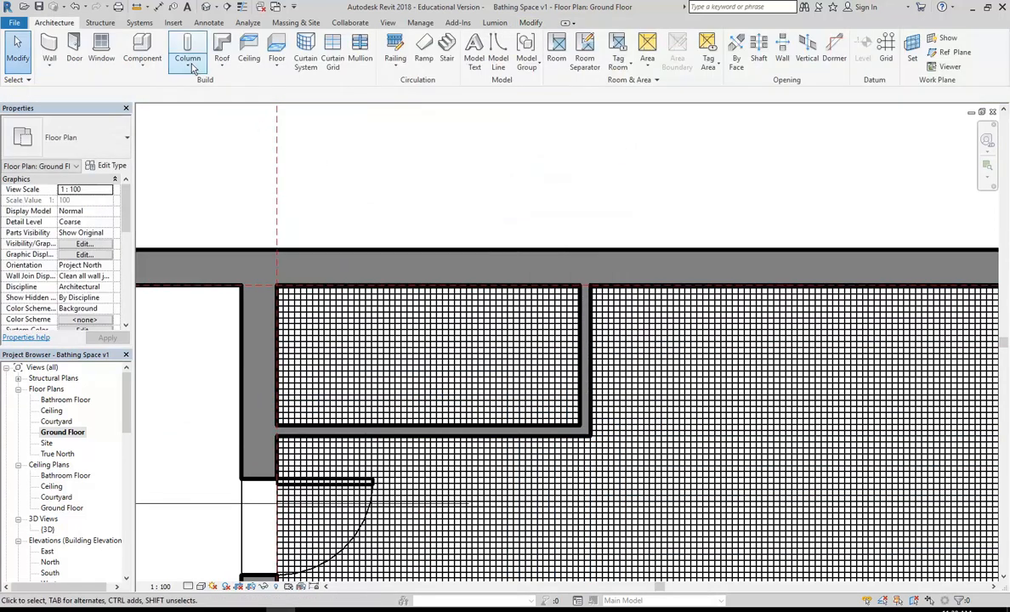
Step: Start Place a Component and choose the Toilet-Domestic-3D type
left_click(136, 65)
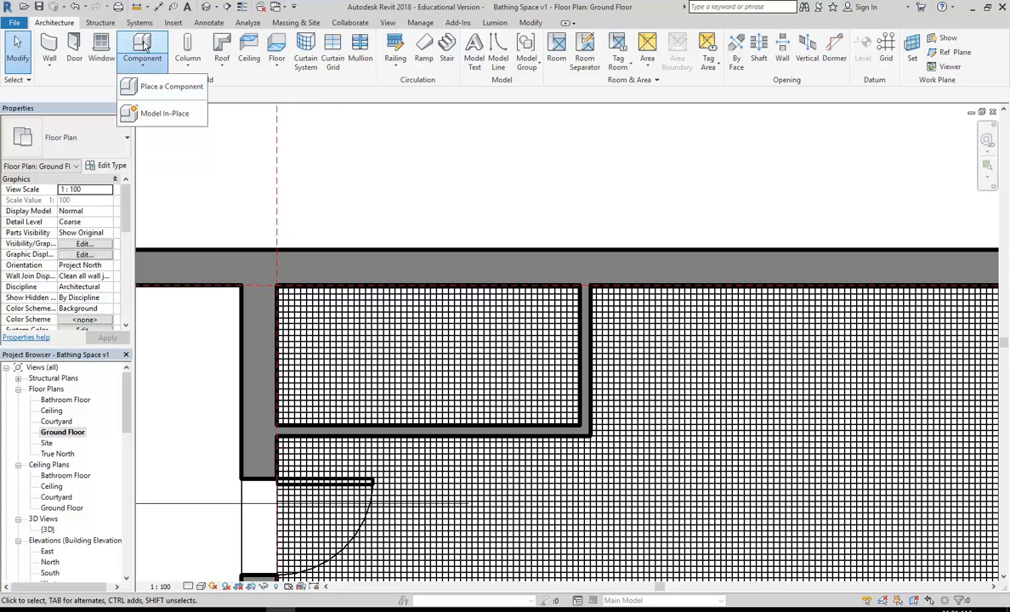
left_click(143, 46)
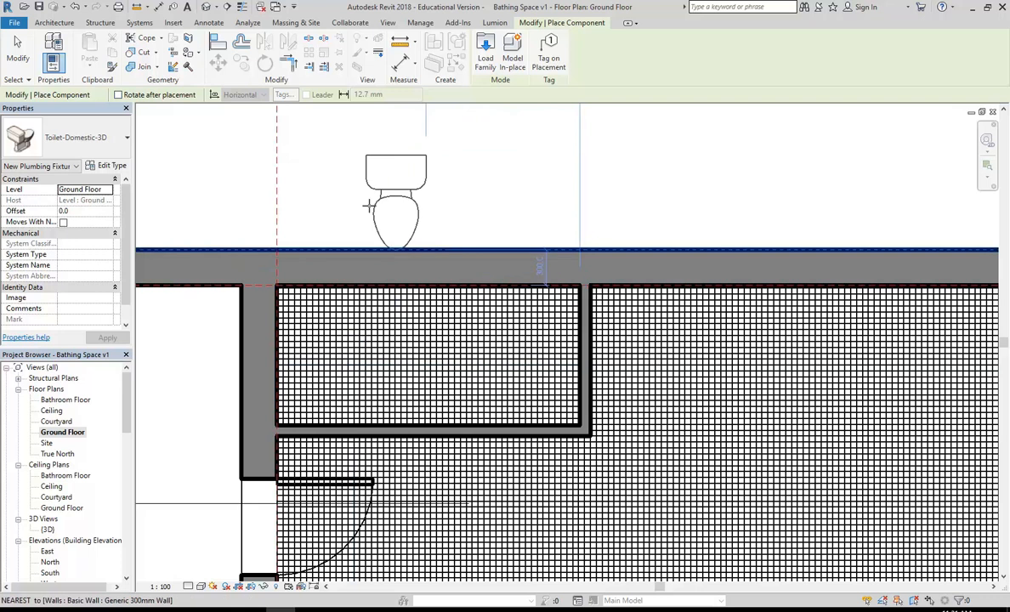
left_click(51, 145)
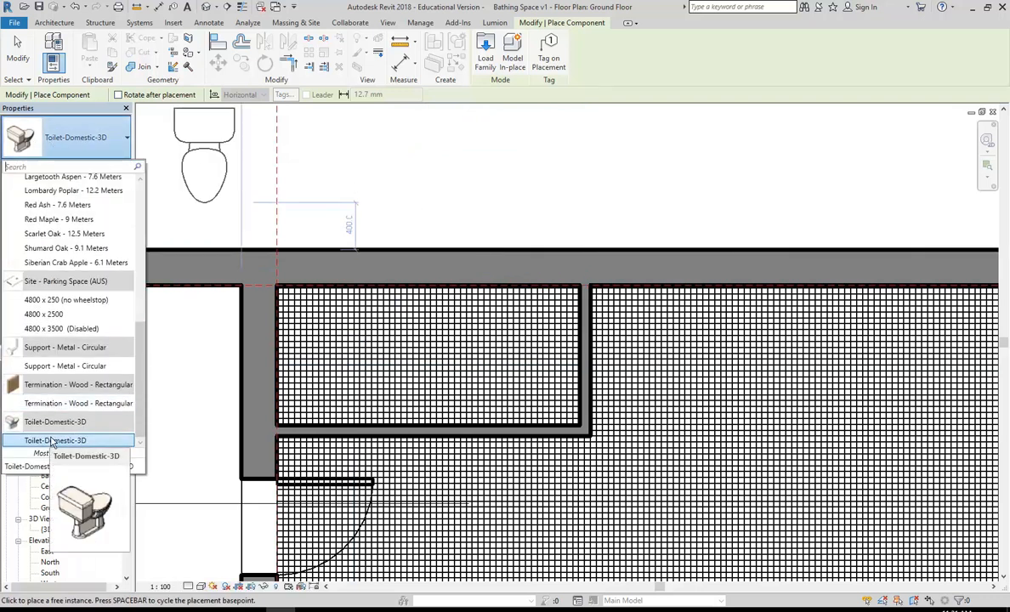
scroll(53, 441, "up", 10)
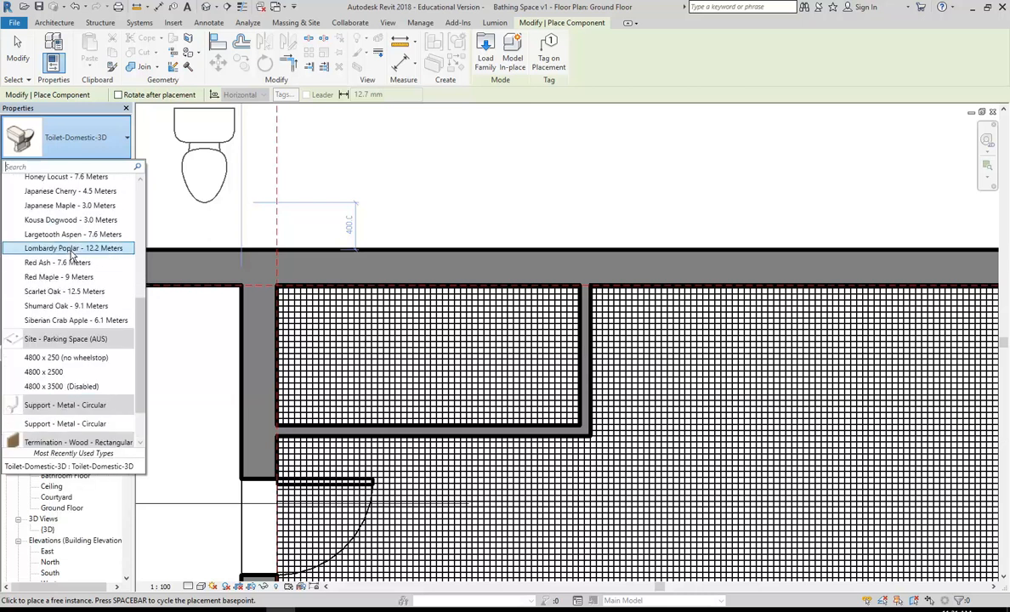
scroll(71, 257, "down", 10)
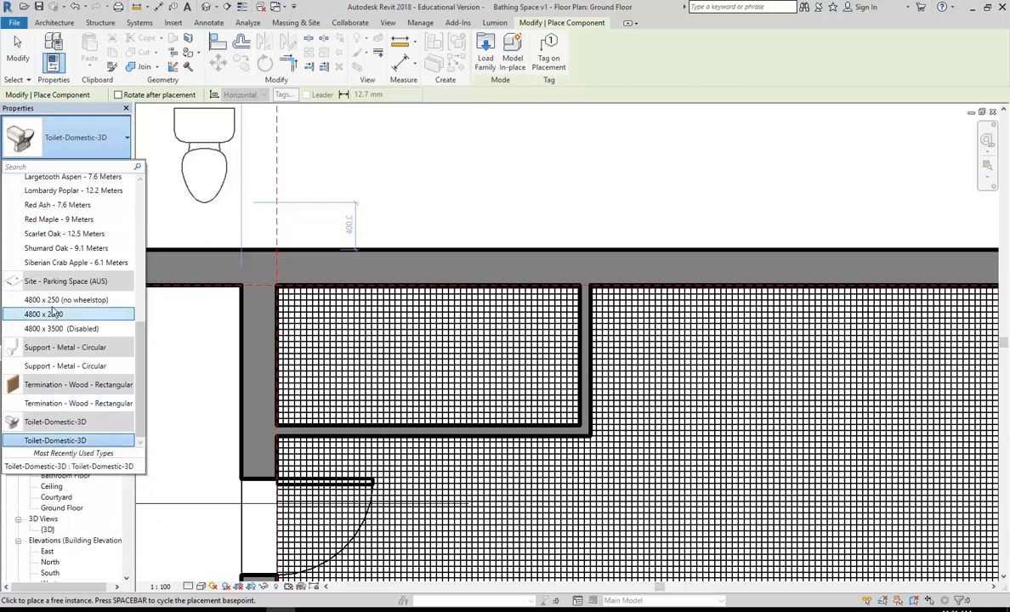
scroll(49, 337, "up", 10)
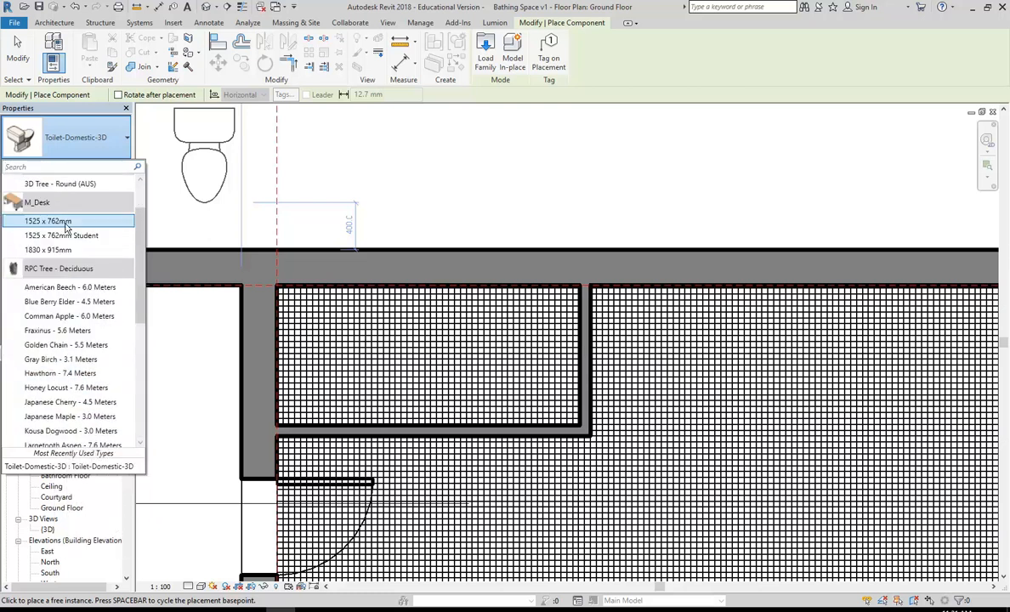
scroll(66, 228, "down", 10)
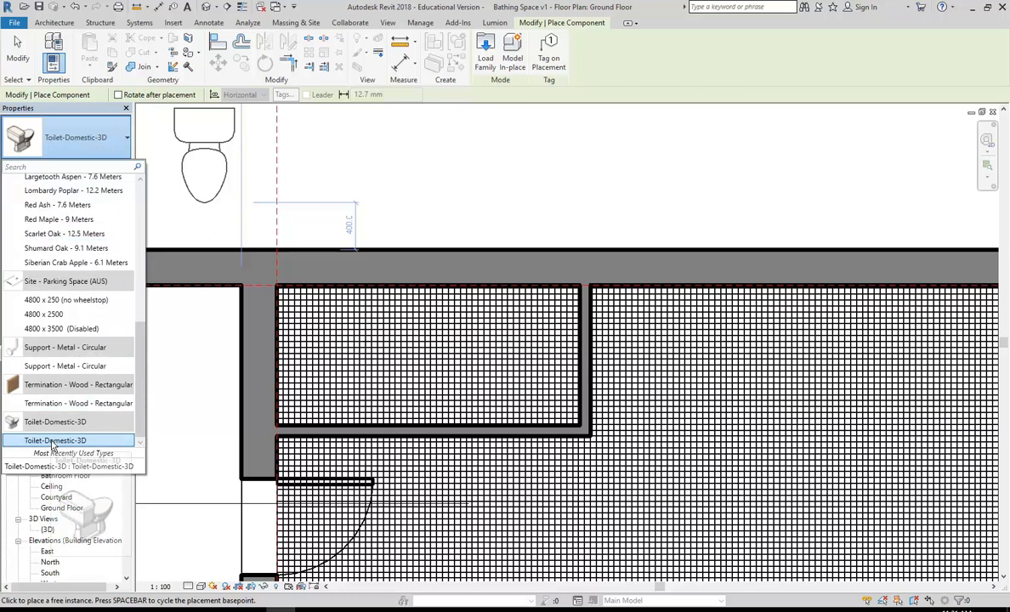
left_click(54, 442)
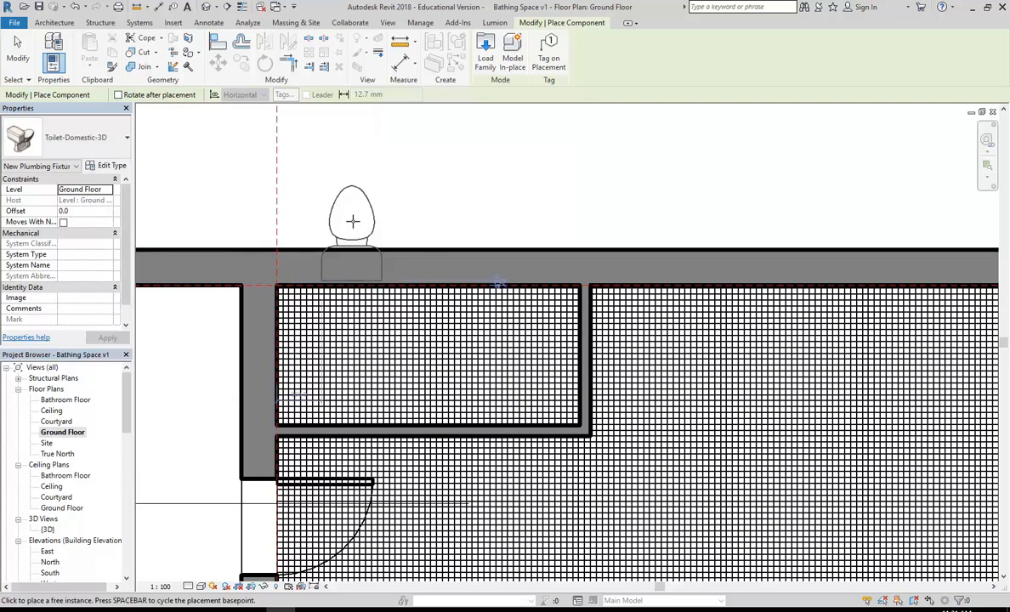
Step: Rotate the toilet and place it against the cubicle's left wall
key("space")
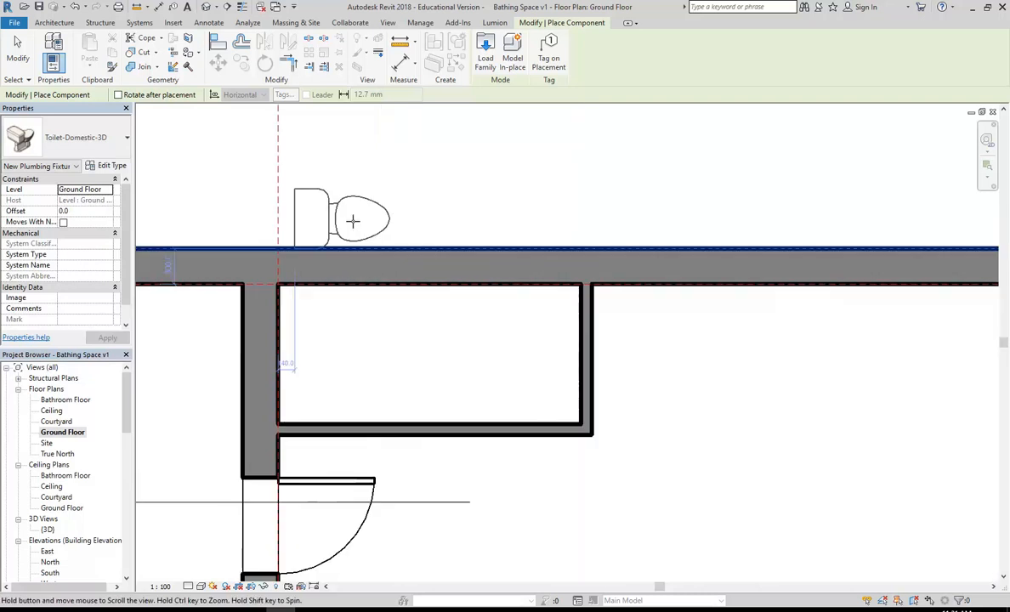
middle_click_drag(353, 221, 392, 194)
scroll(362, 277, "up", 2)
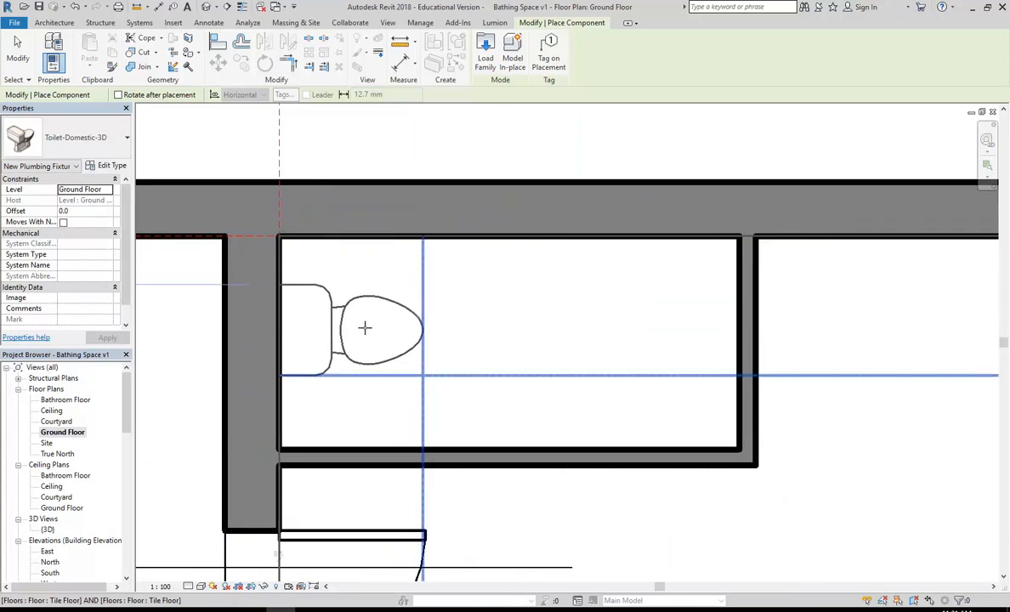
left_click(442, 432)
scroll(434, 425, "down", 2)
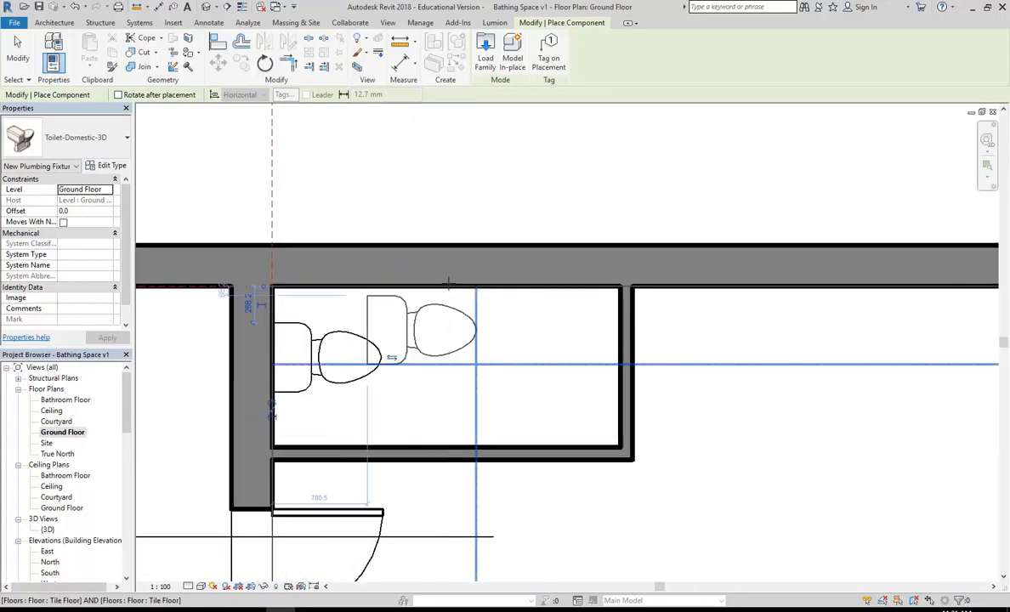
scroll(370, 212, "down", 1)
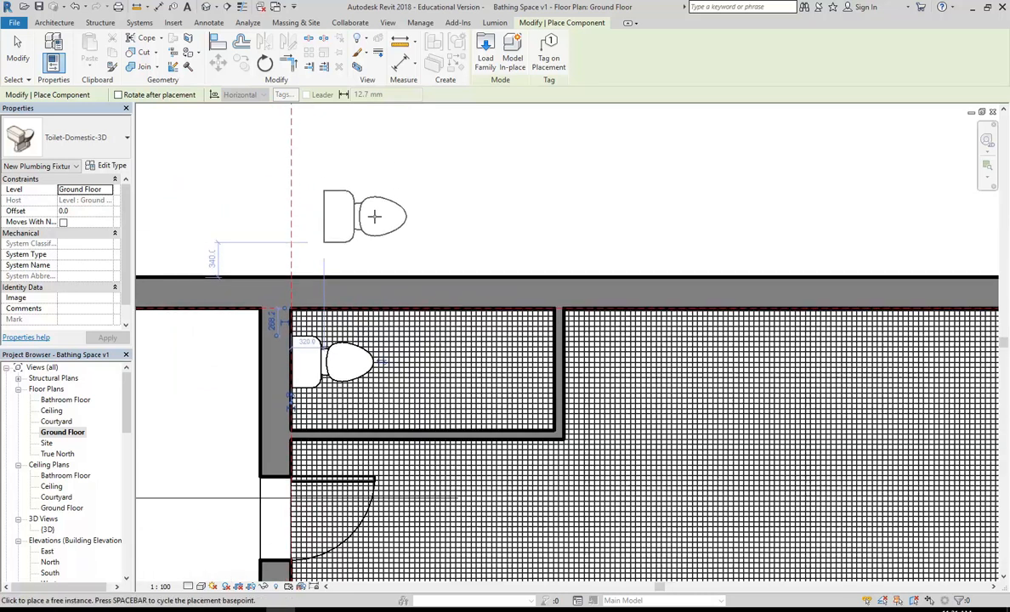
key("Escape")
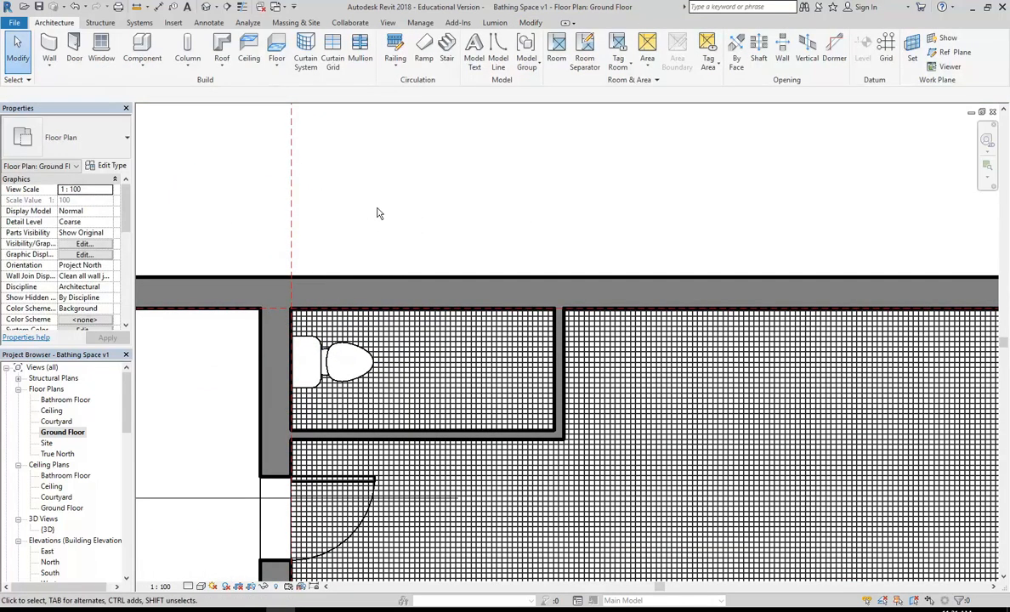
Step: Start placing a door, check the door types, and open Load Family
left_click(73, 53)
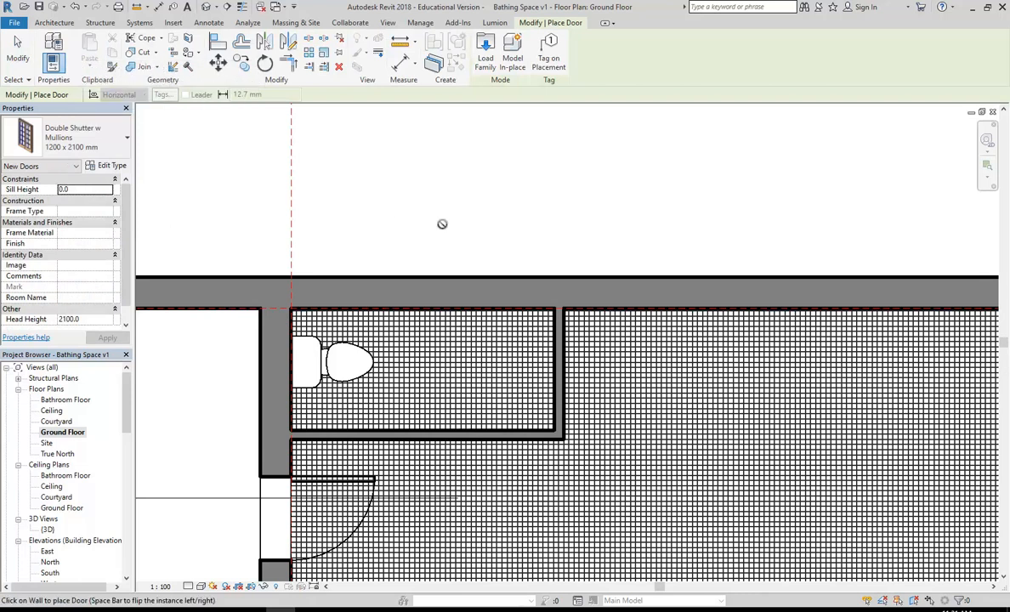
left_click(127, 137)
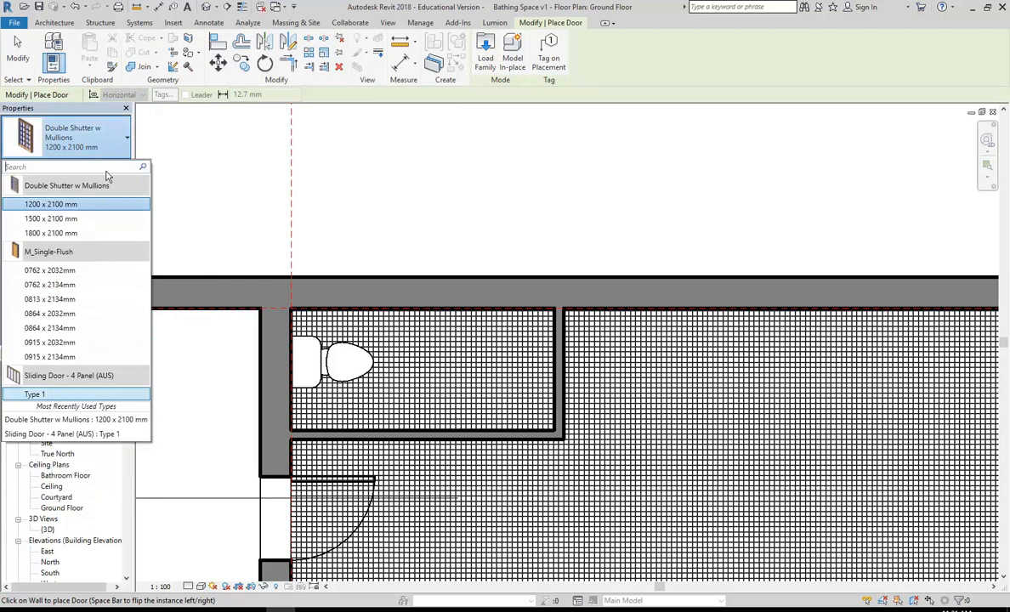
left_click(484, 58)
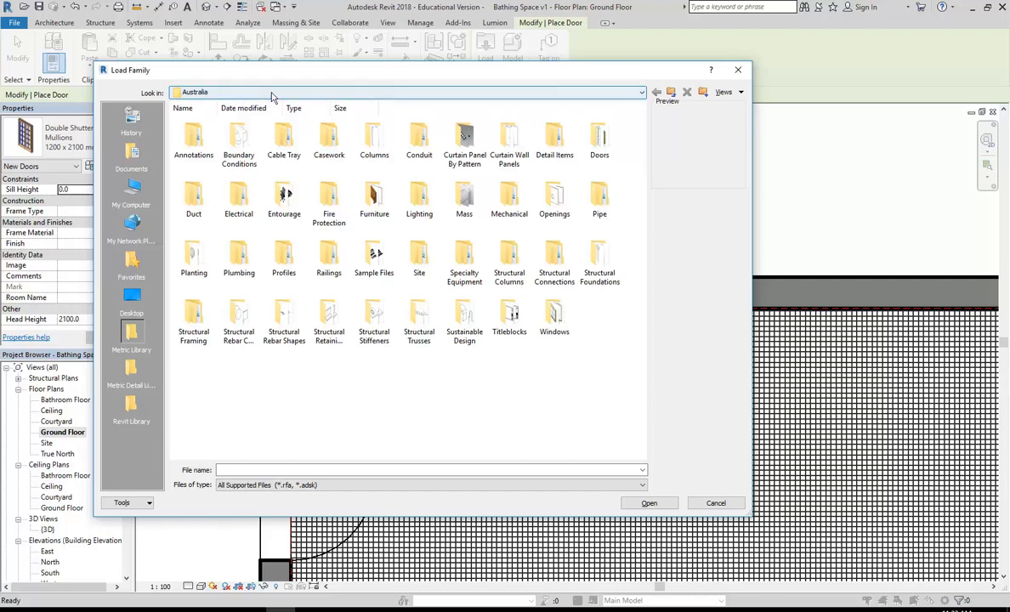
Step: Browse the StudentResources (P:) drive to Revit Library > Doors, pinning Revit Library as a shortcut
left_click(236, 93)
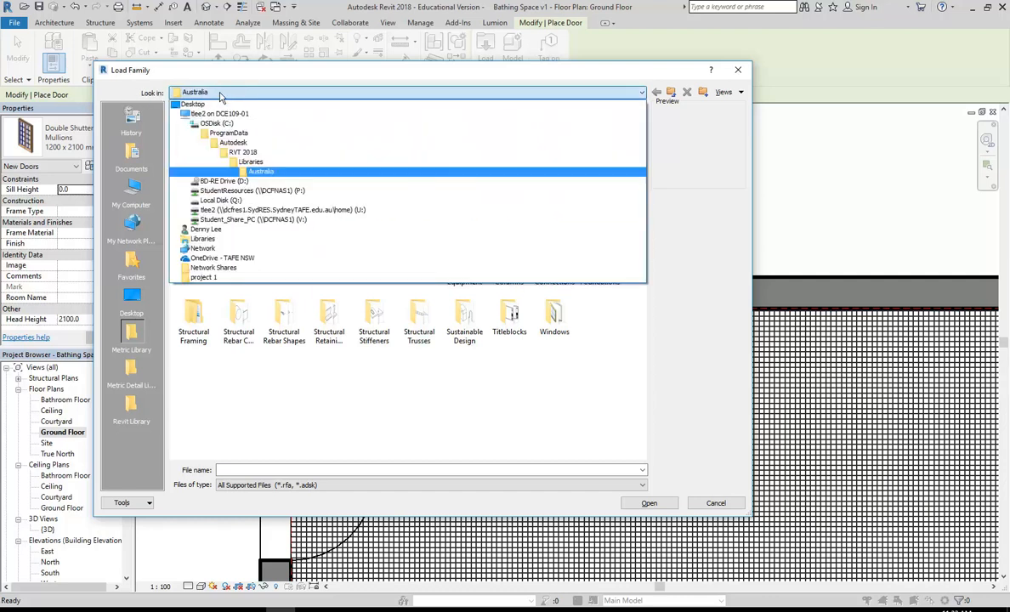
left_click(246, 194)
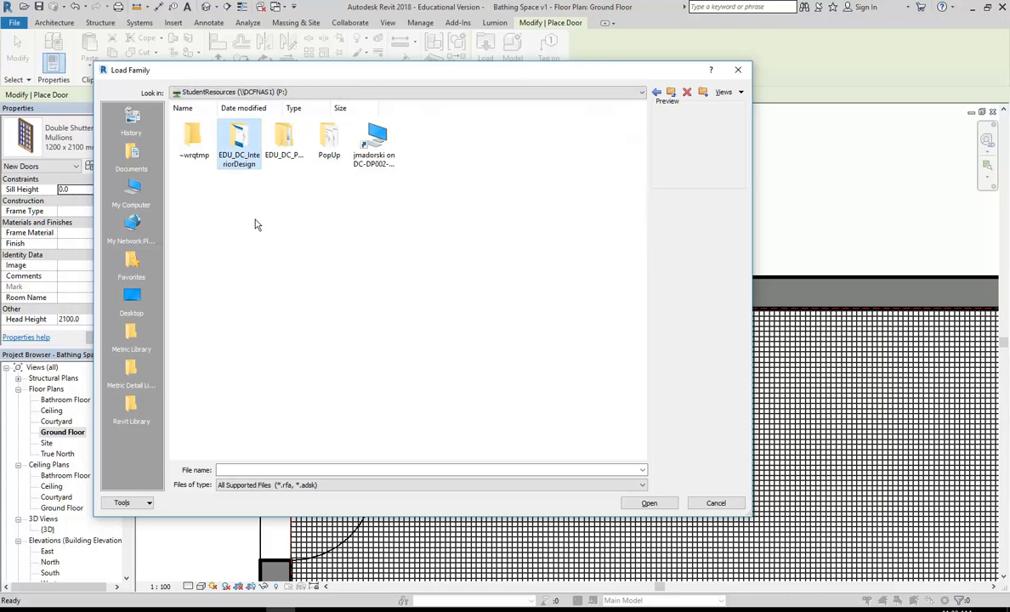
double_click(239, 142)
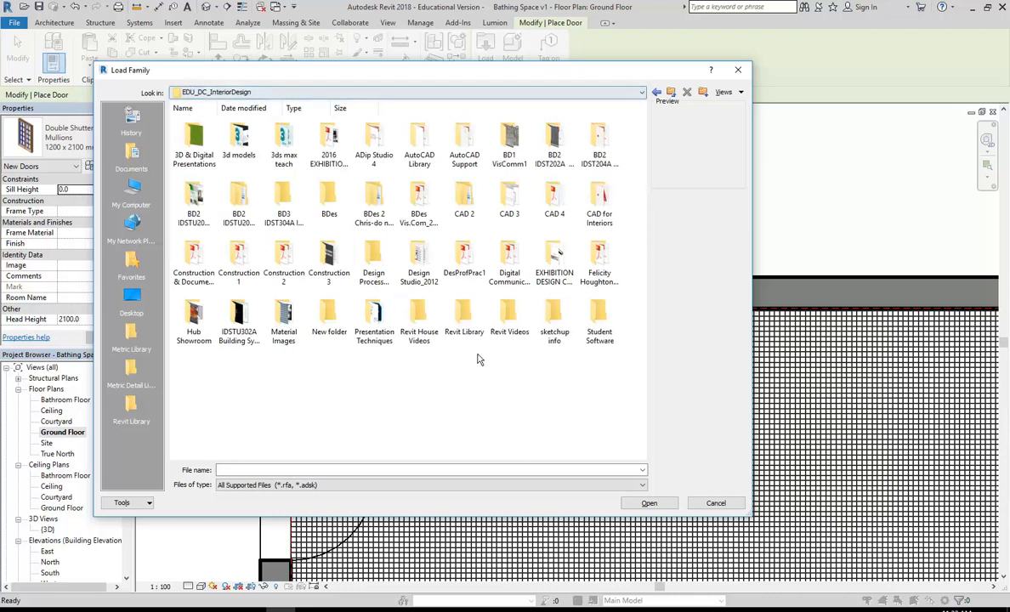
left_click(465, 317)
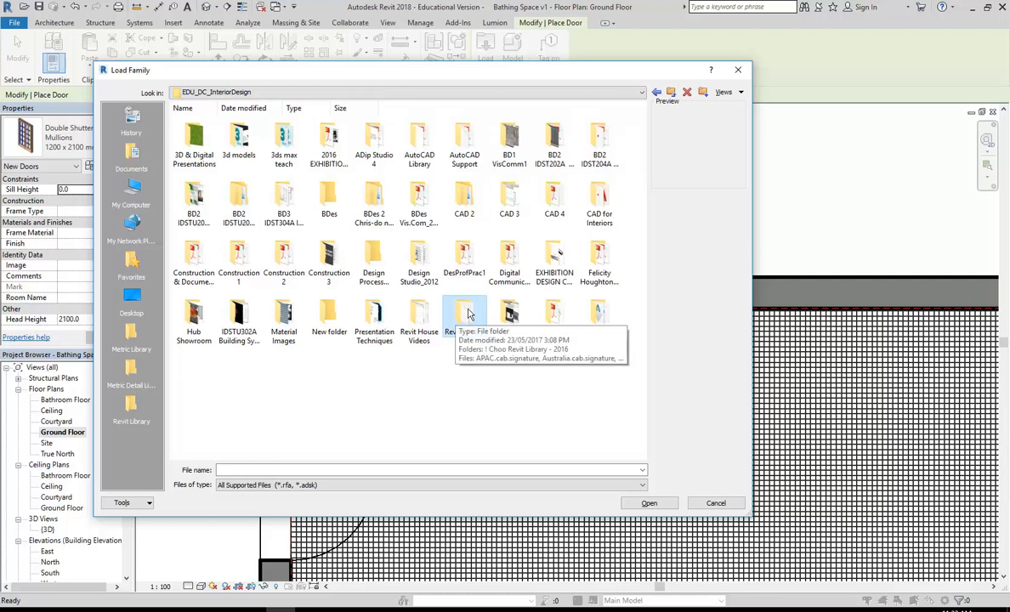
left_click_drag(464, 314, 139, 419)
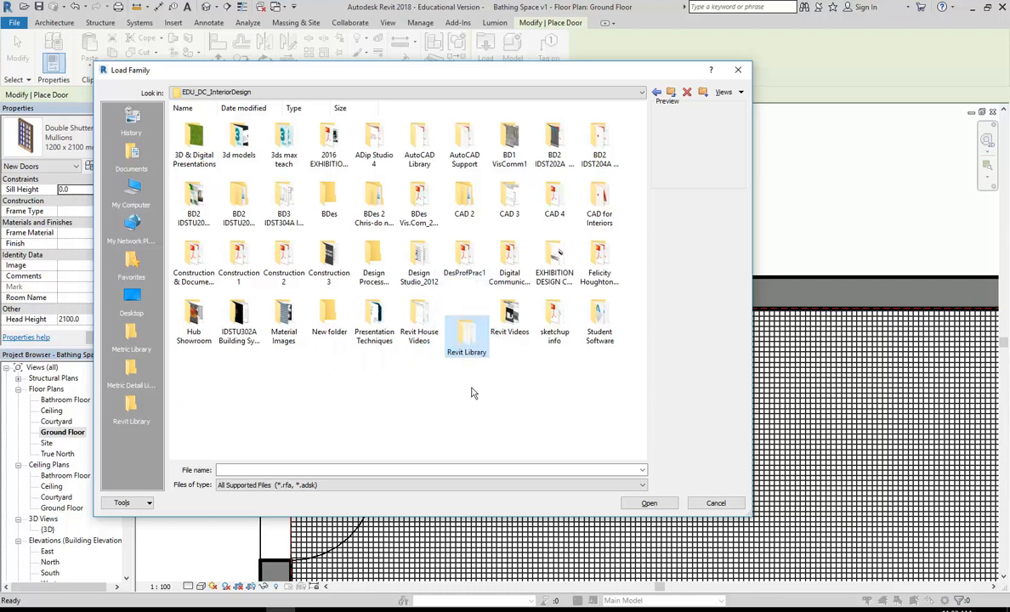
left_click(127, 415)
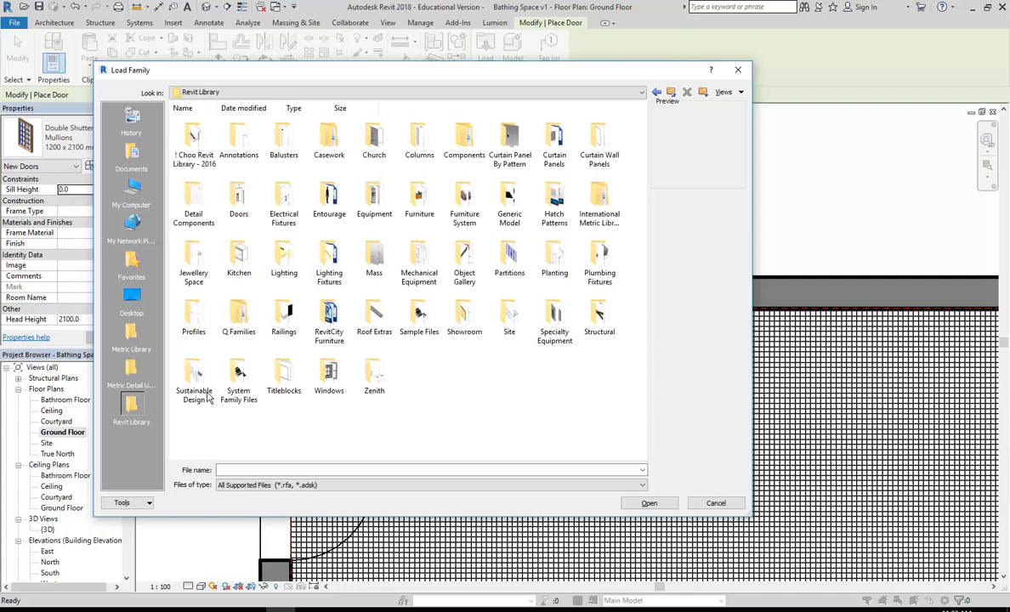
double_click(239, 200)
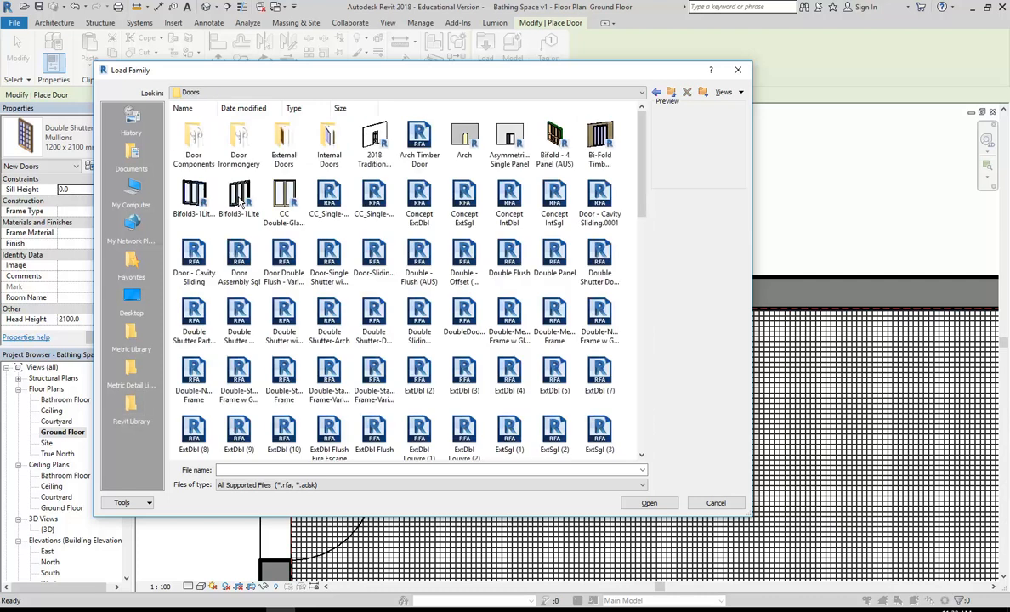
left_click_drag(750, 515, 867, 563)
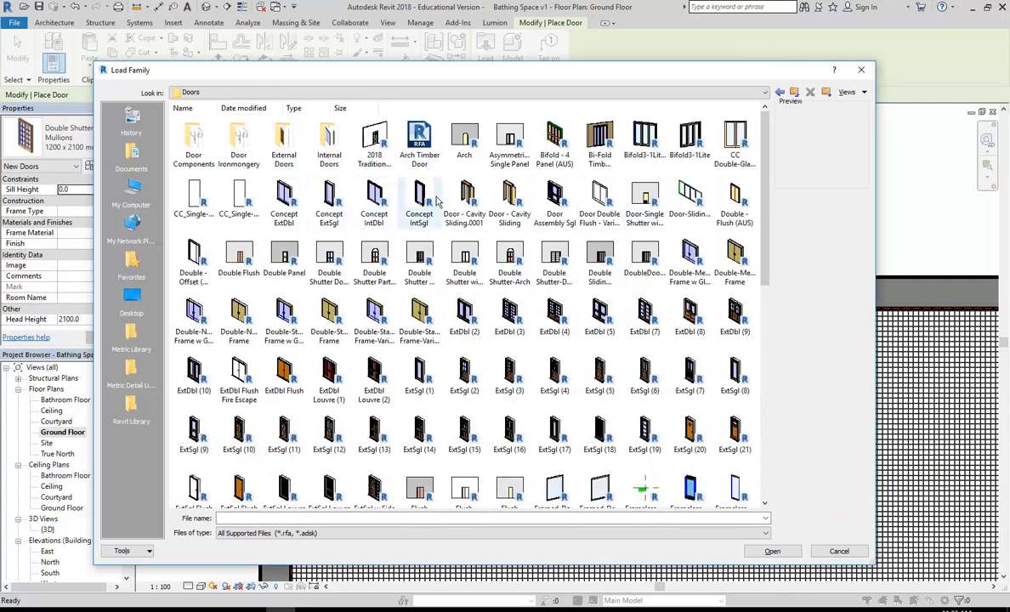
Step: Delete the Door - Cavity Sliding.0001 duplicate and load Door - Cavity Sliding.rfa
left_click(509, 204)
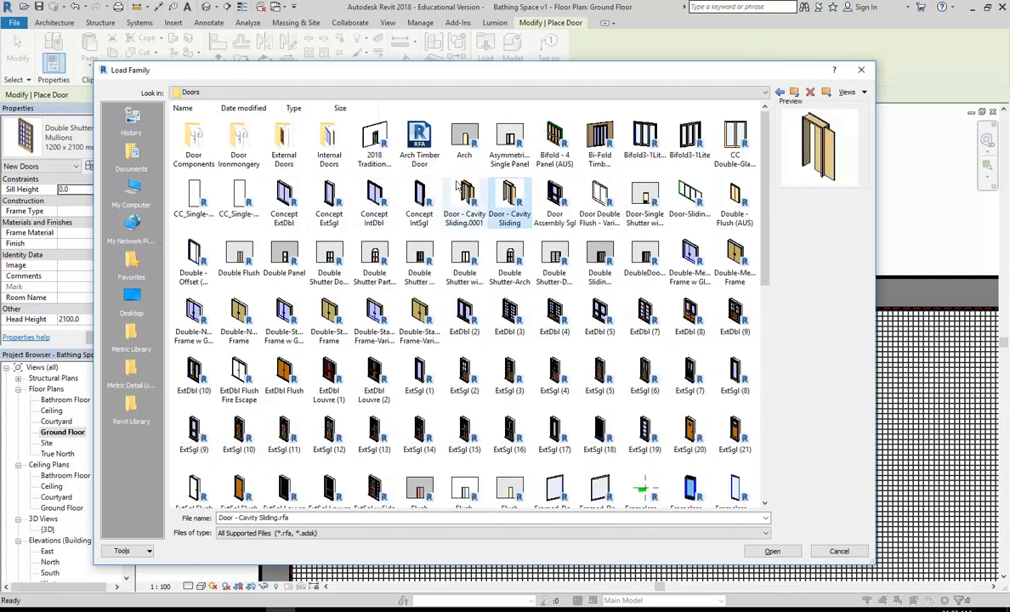
right_click(464, 208)
left_click(492, 370)
left_click(510, 335)
left_click(467, 208)
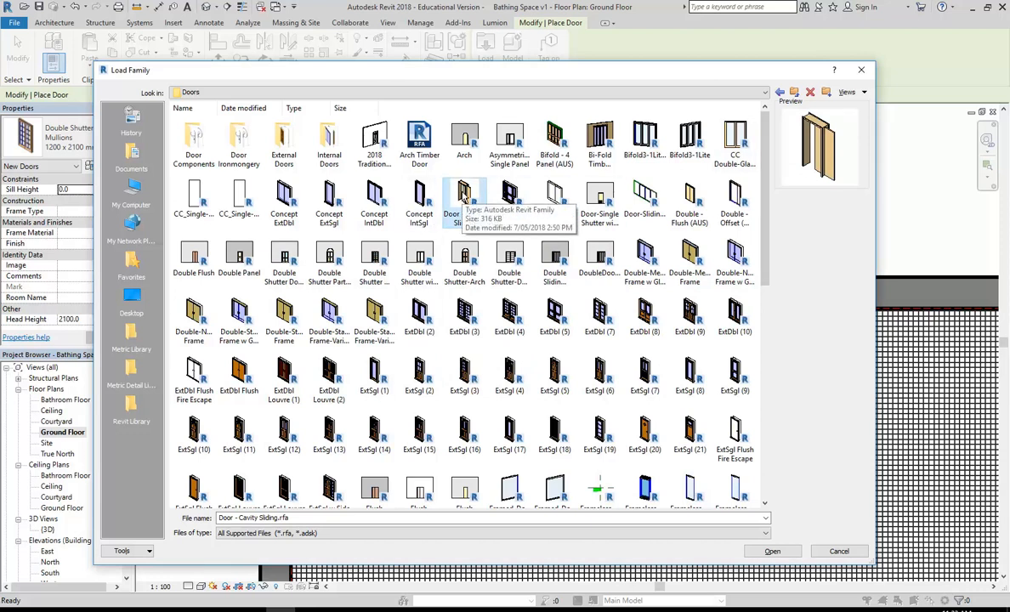
double_click(465, 194)
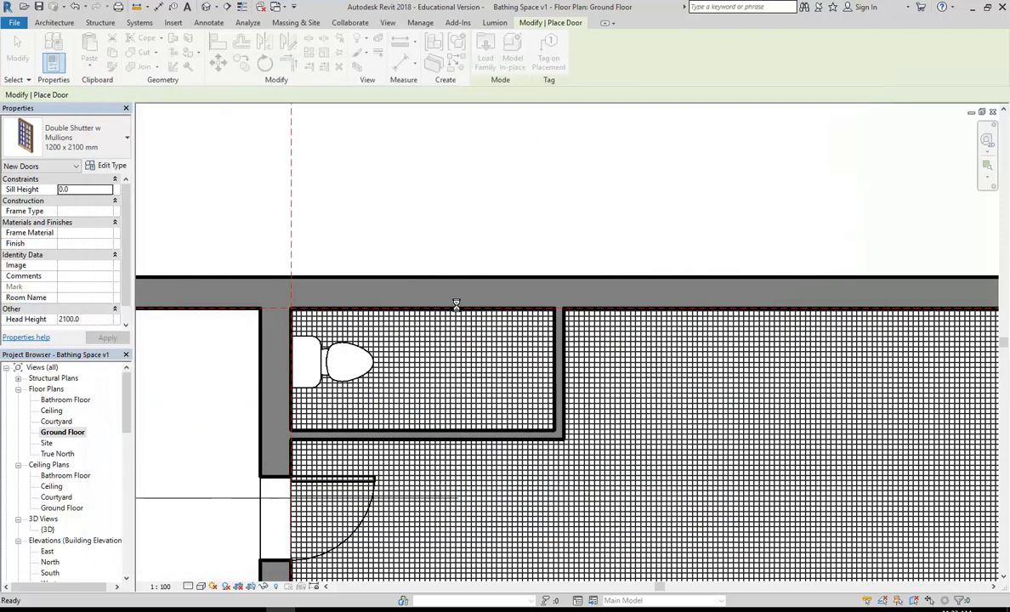
scroll(450, 440, "up", 2)
scroll(473, 443, "down", 1)
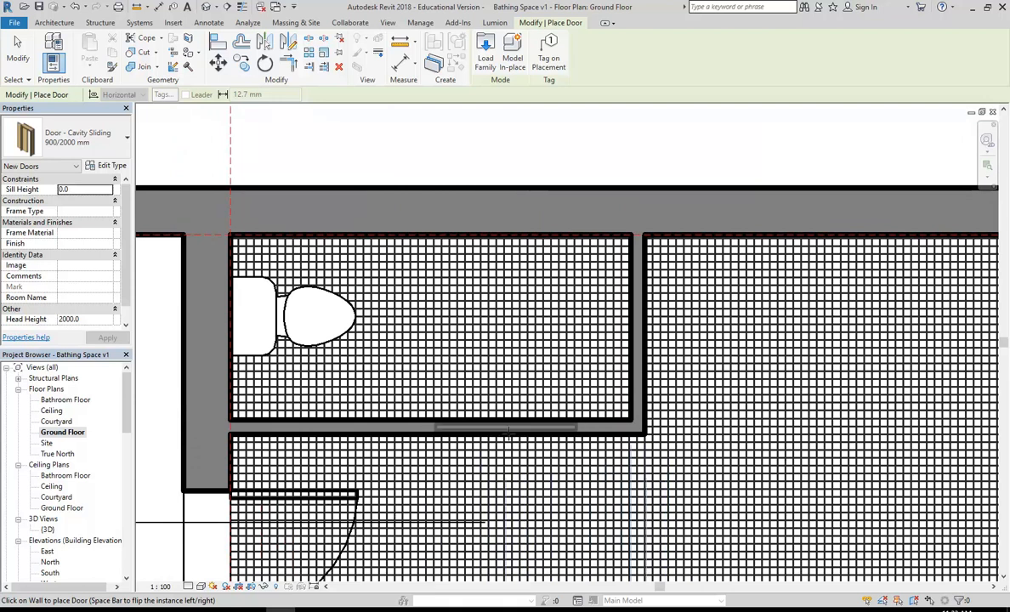
Step: Place the cavity sliding door in the cubicle wall and nudge it left twice
left_click(507, 431)
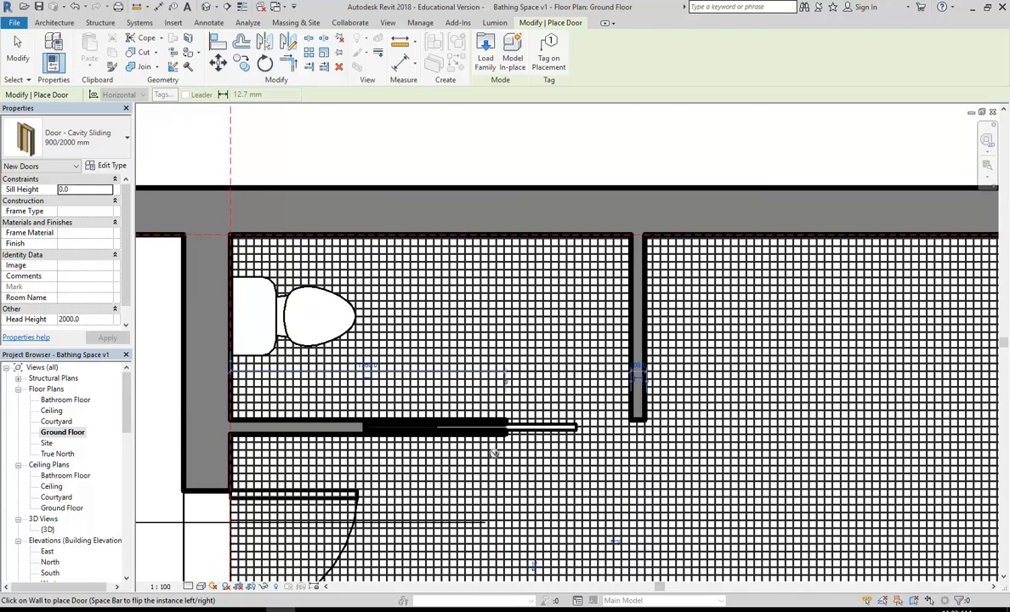
scroll(494, 454, "up", 2)
key("Escape")
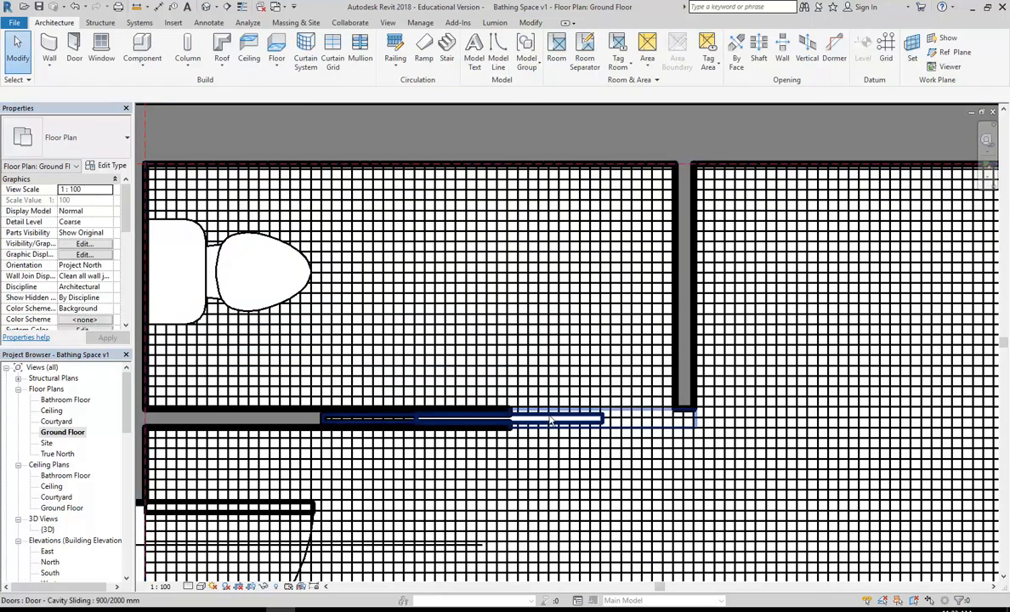
left_click(551, 420)
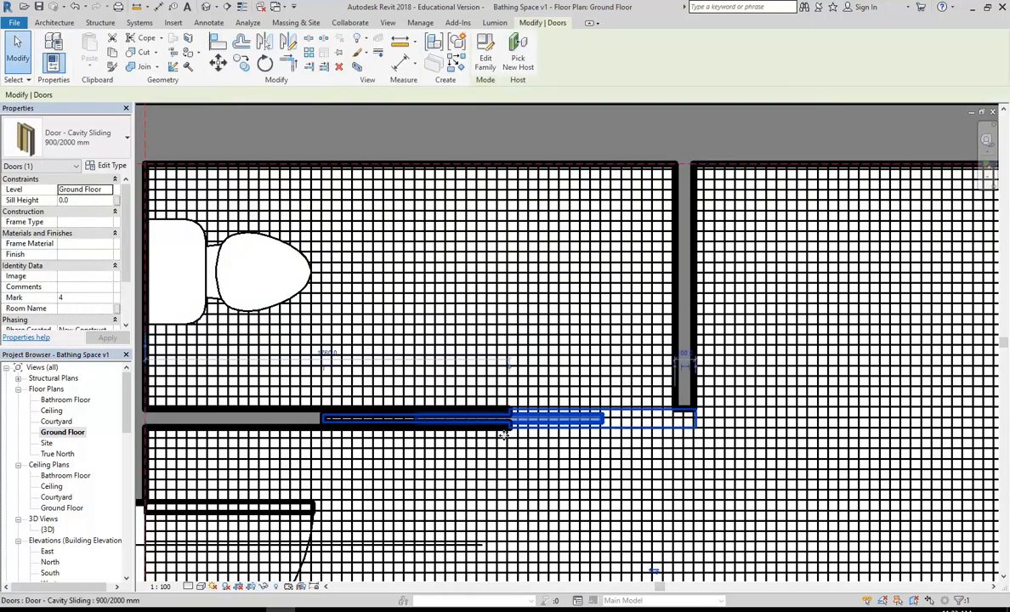
key("Left")
key("Left")
key("Left")
key("Left")
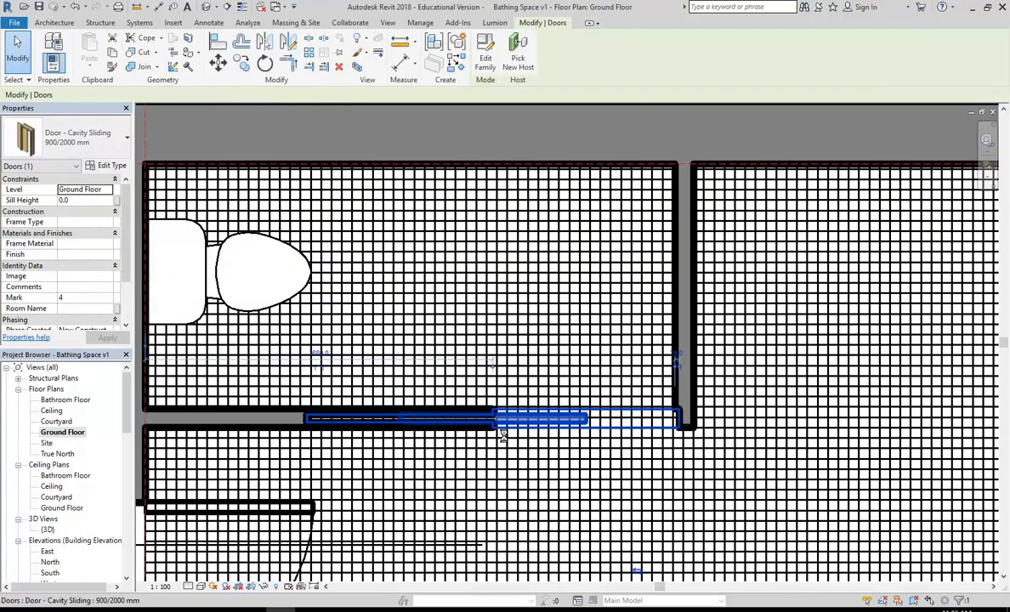
key("Left")
key("Left")
key("Left")
key("Left")
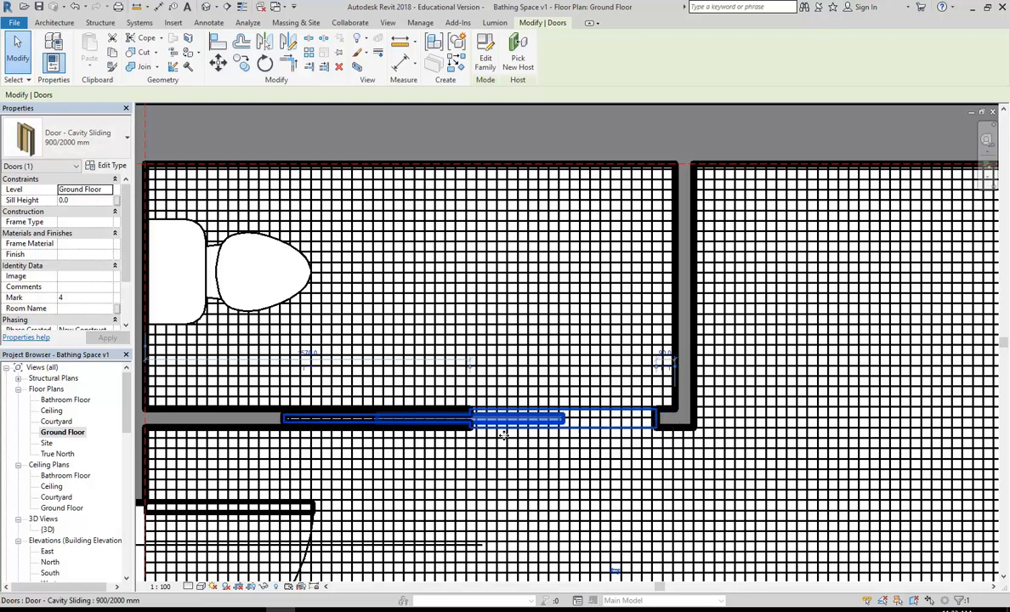
Step: Flip the door to face the other side, keeping the panel sliding to the right
scroll(510, 434, "down", 1)
middle_click_drag(510, 434, 478, 360)
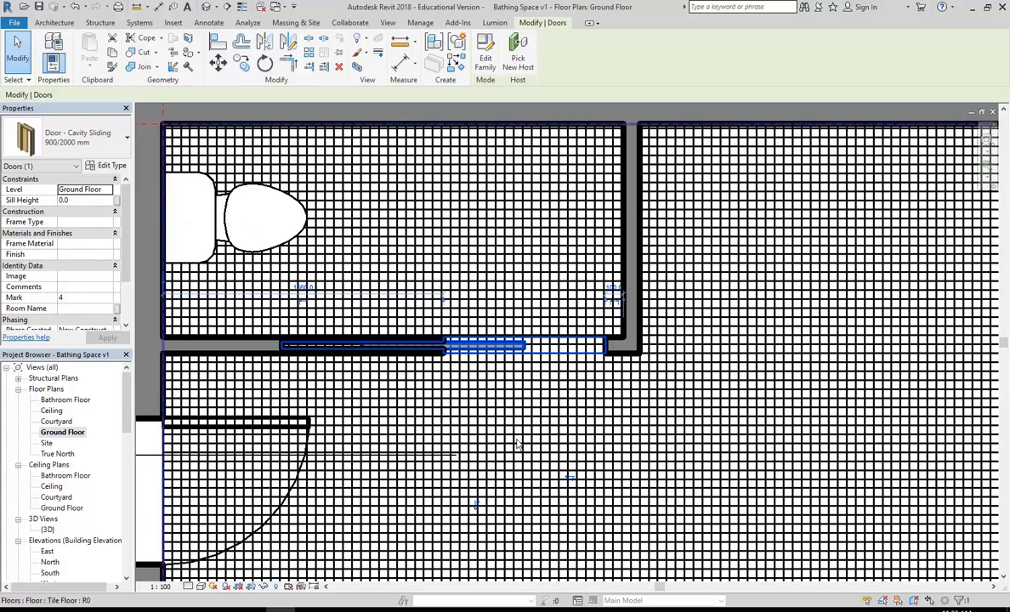
scroll(516, 443, "down", 1)
scroll(516, 445, "down", 2)
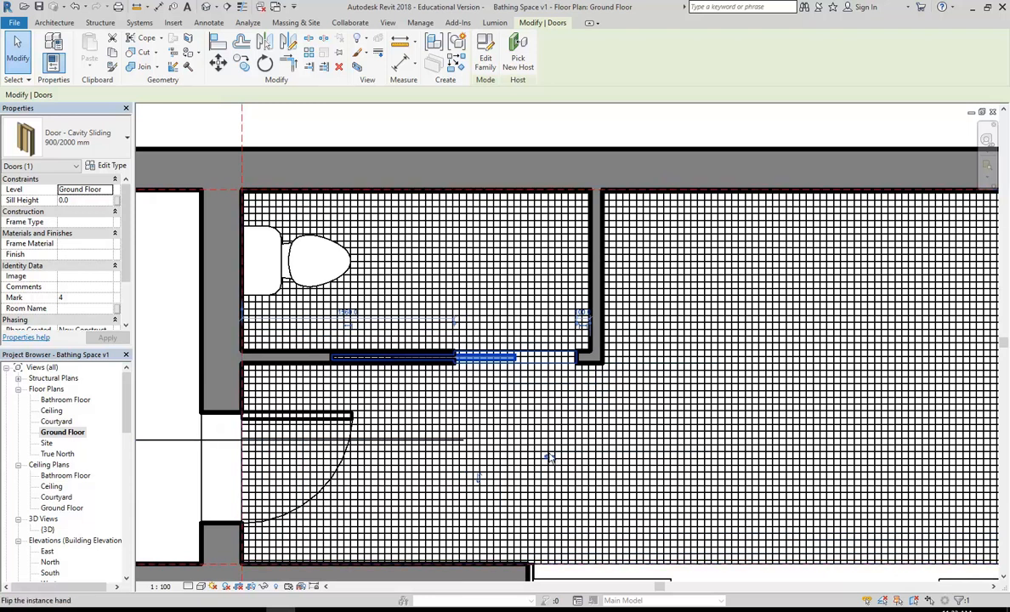
left_click(550, 460)
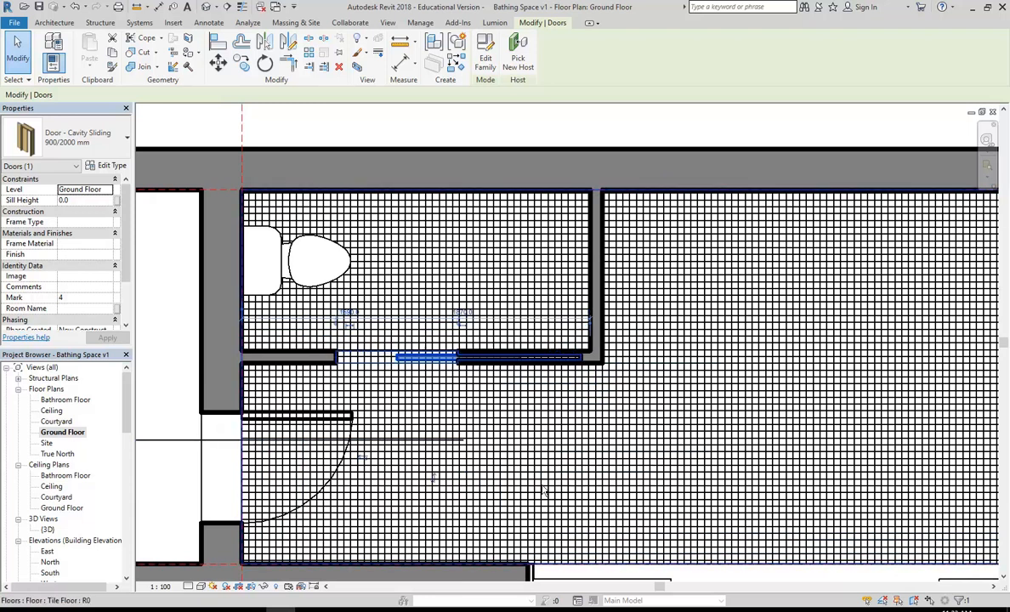
left_click(364, 463)
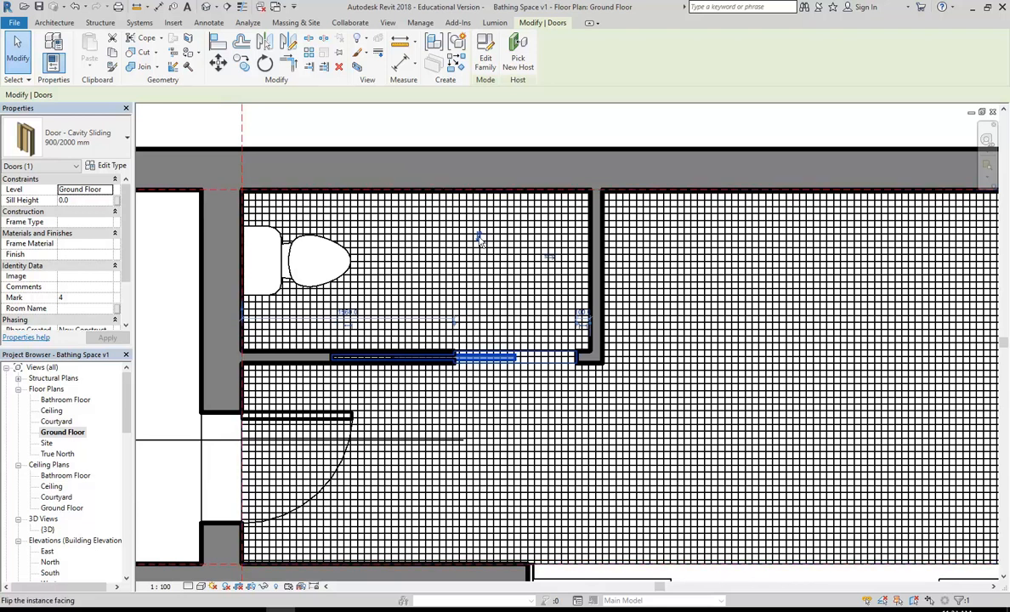
left_click(480, 240)
left_click(479, 480)
left_click(481, 238)
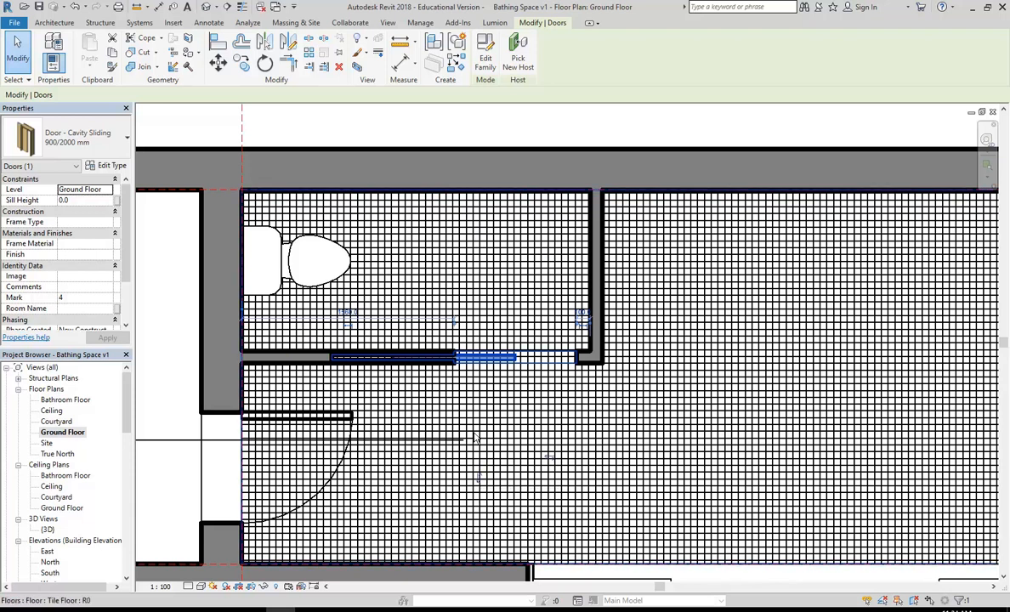
left_click(548, 457)
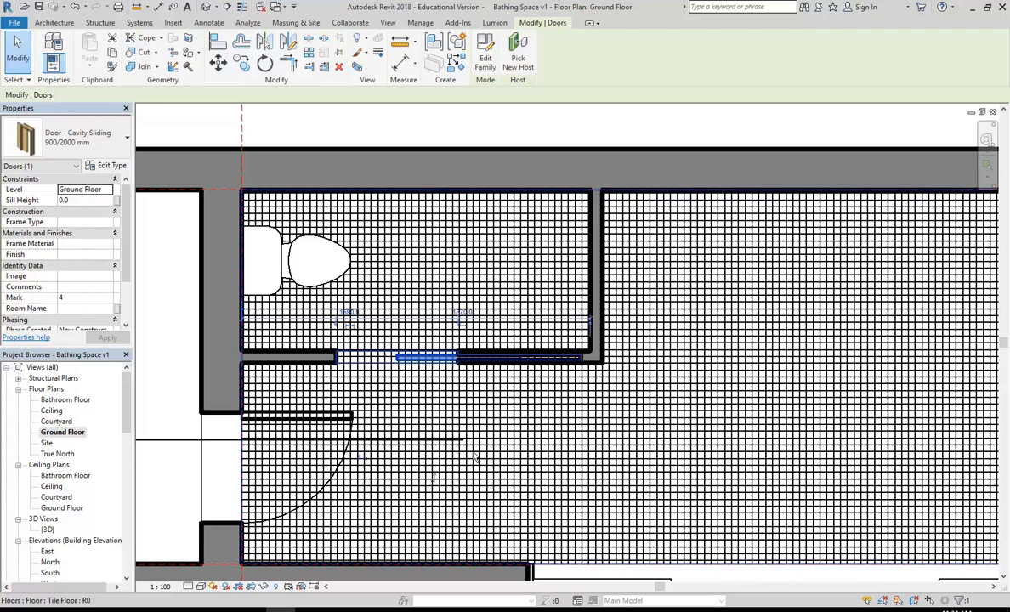
left_click(363, 461)
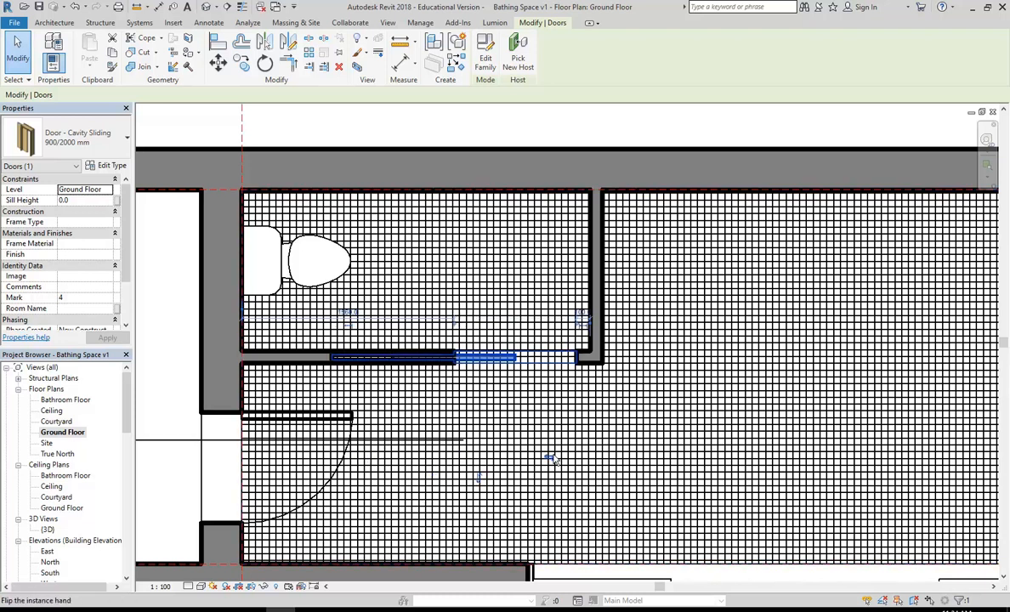
scroll(476, 374, "down", 2)
Step: Deselect the door and pan the plan to the open bathroom area
left_click(473, 172)
scroll(475, 177, "down", 1)
middle_click_drag(479, 179, 460, 197)
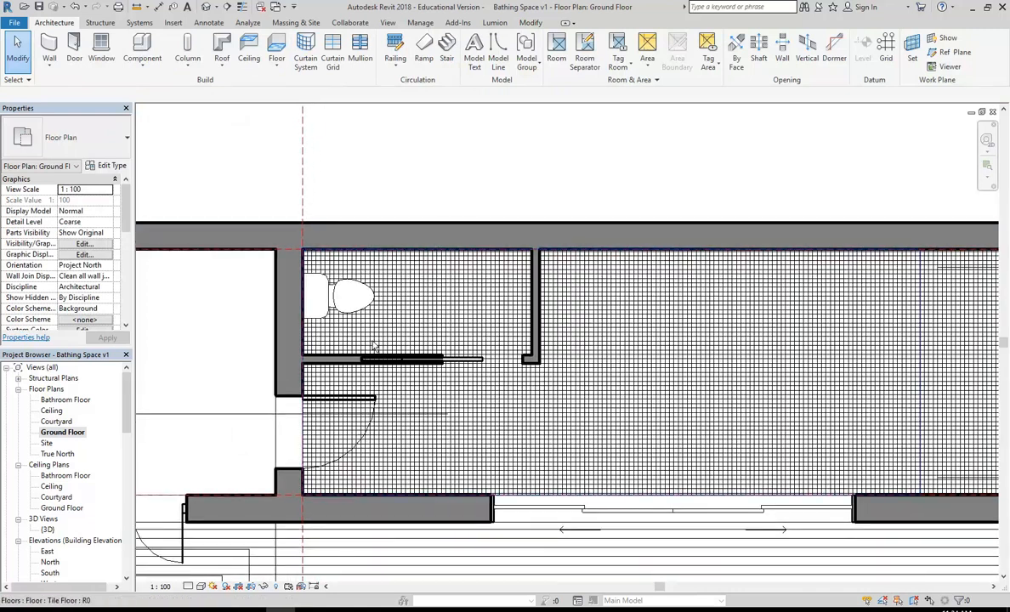
scroll(345, 364, "up", 3)
middle_click_drag(498, 359, 504, 358)
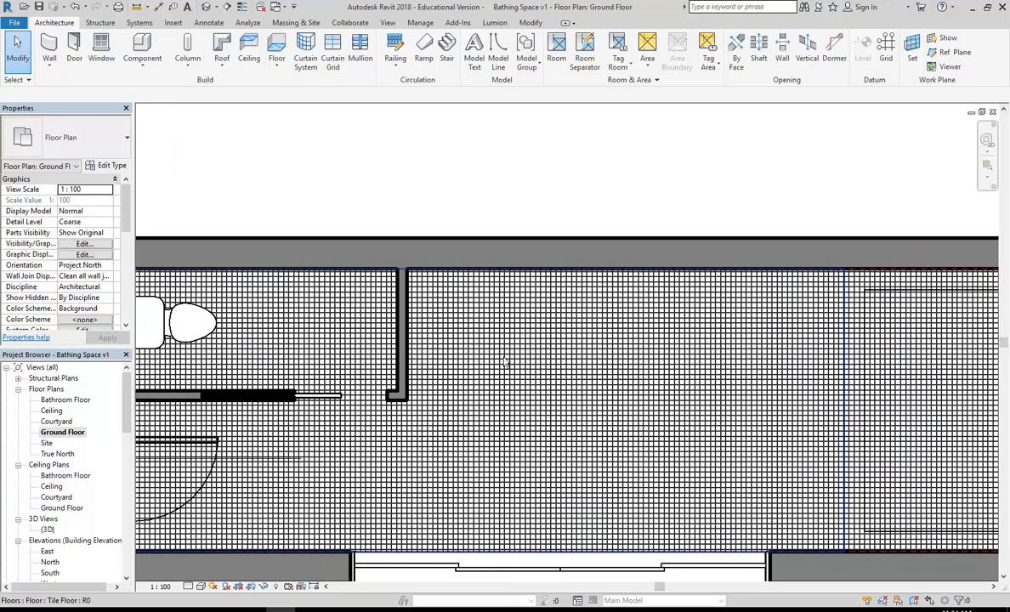
middle_click_drag(626, 268, 528, 253)
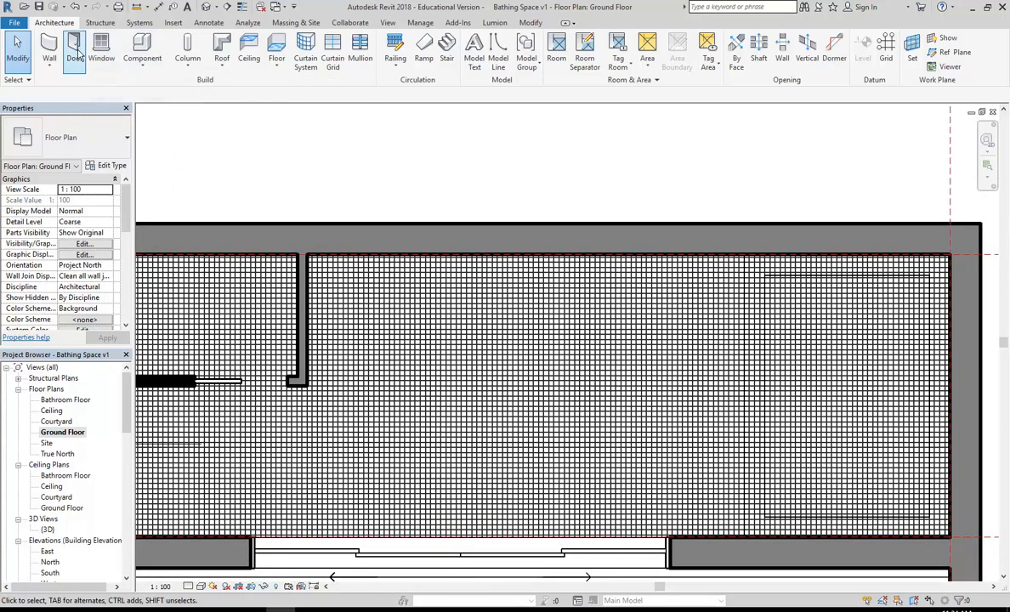
Step: Start Place a Component, check the loaded family types, and open Load Family
left_click(133, 66)
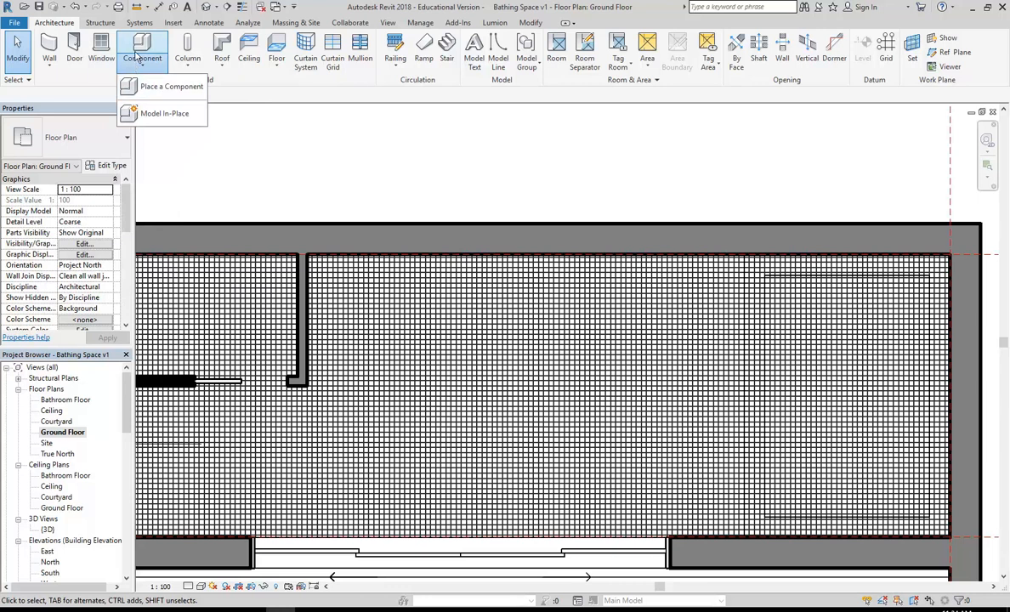
left_click(141, 47)
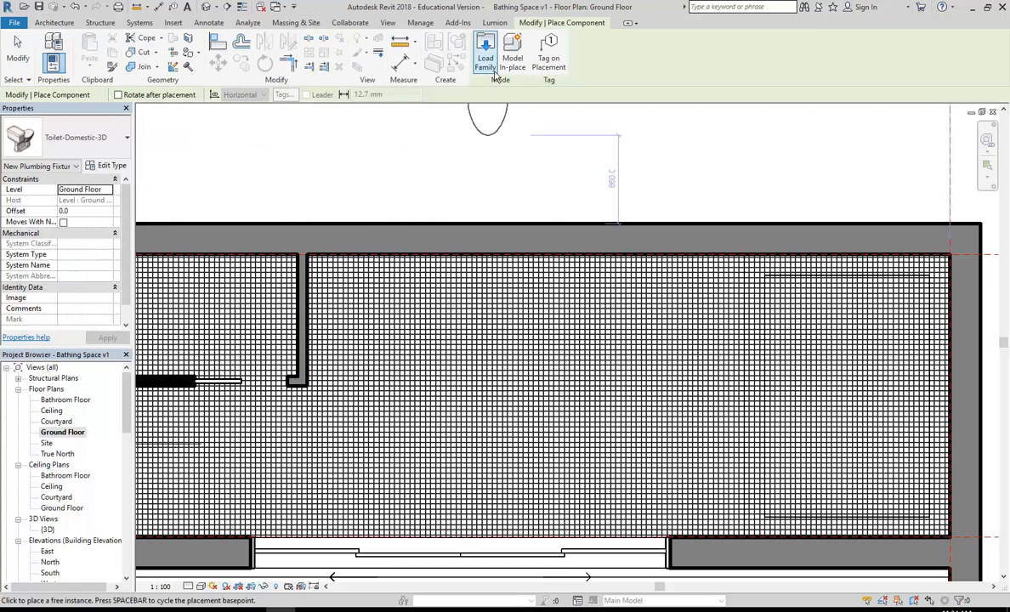
left_click(84, 143)
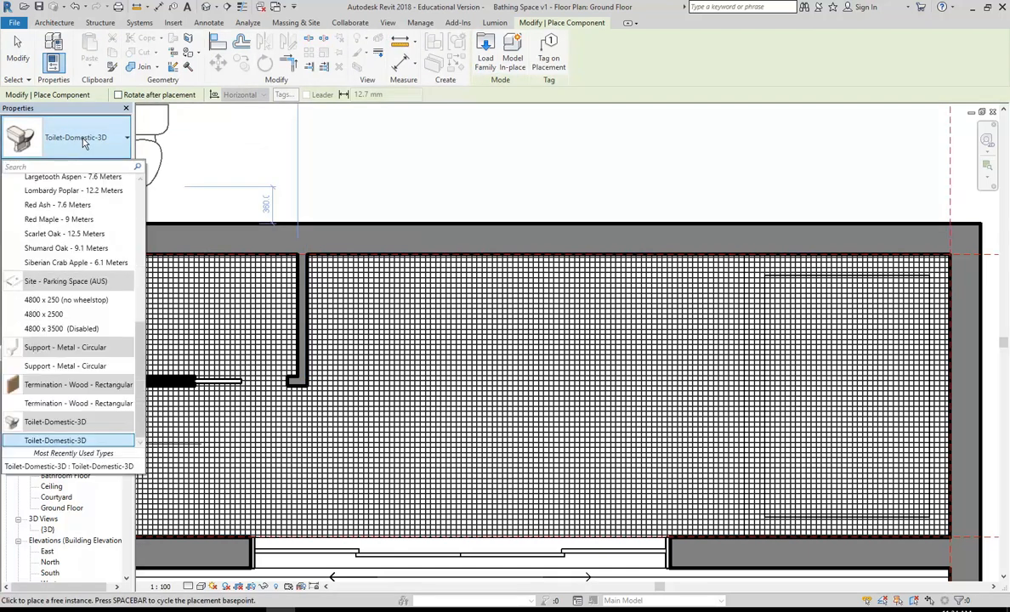
left_click(84, 143)
left_click(83, 143)
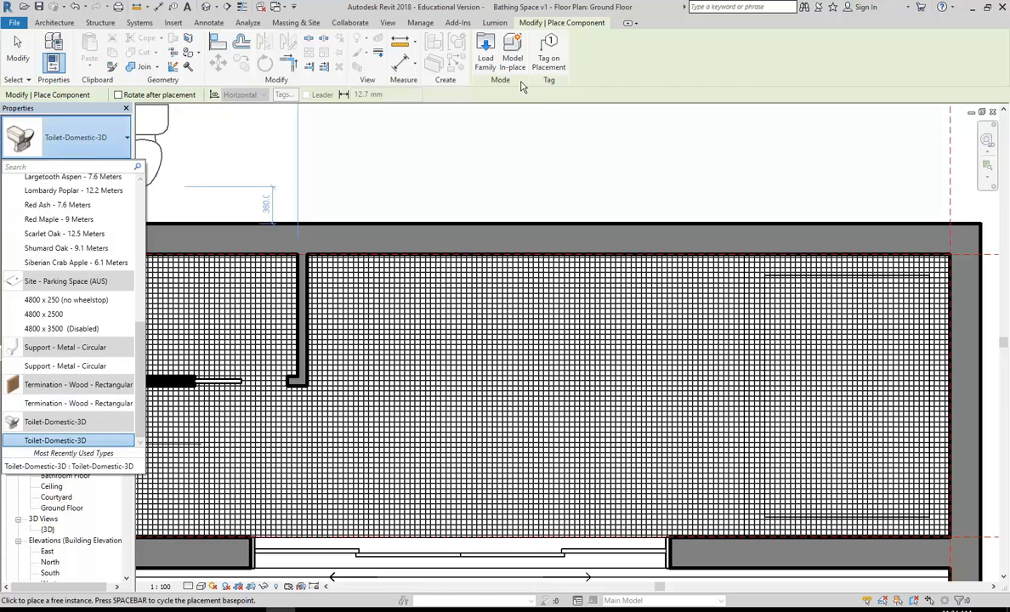
left_click(486, 56)
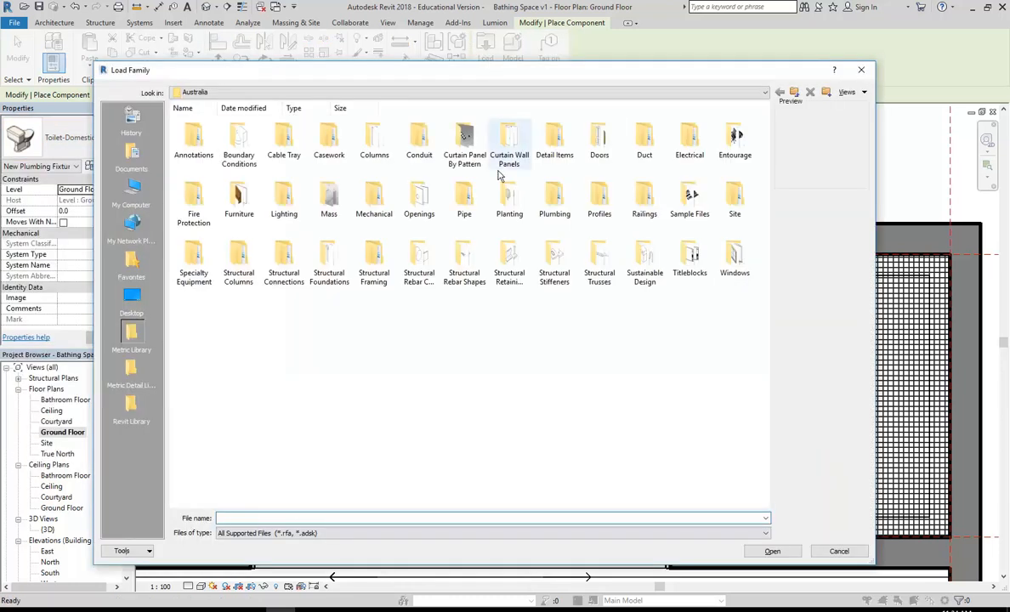
Step: Go to Revit Library > Plumbing Fixtures and preview the kitchen-island and vanity sink families
left_click(132, 405)
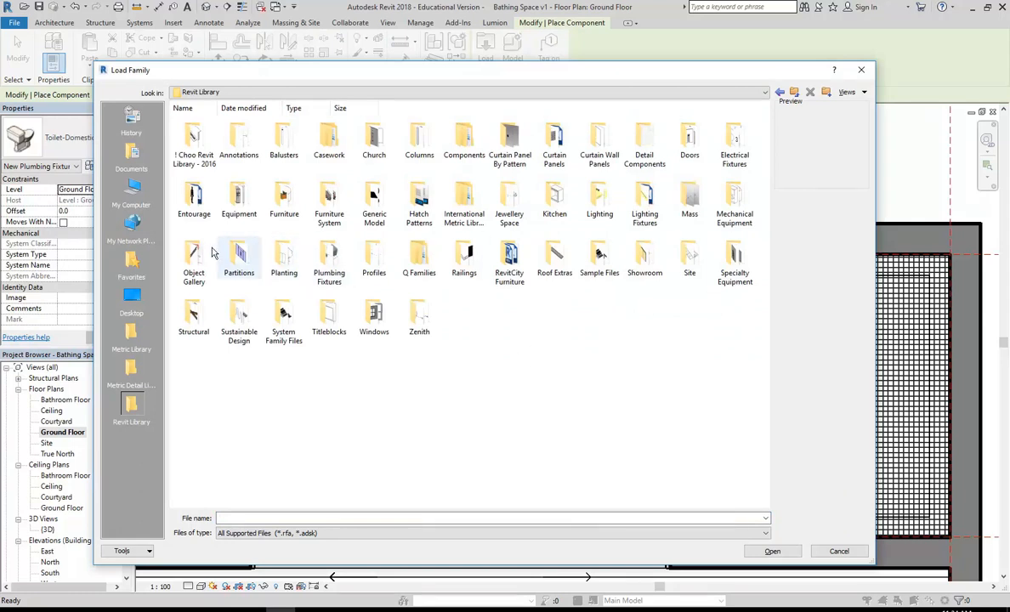
double_click(324, 262)
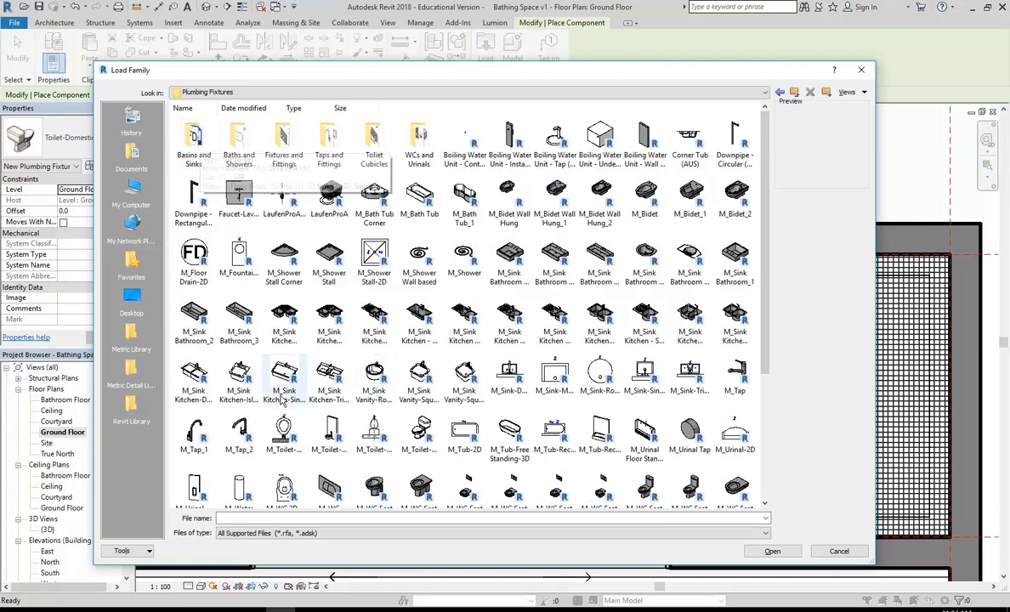
left_click(194, 374)
left_click(239, 374)
left_click(374, 377)
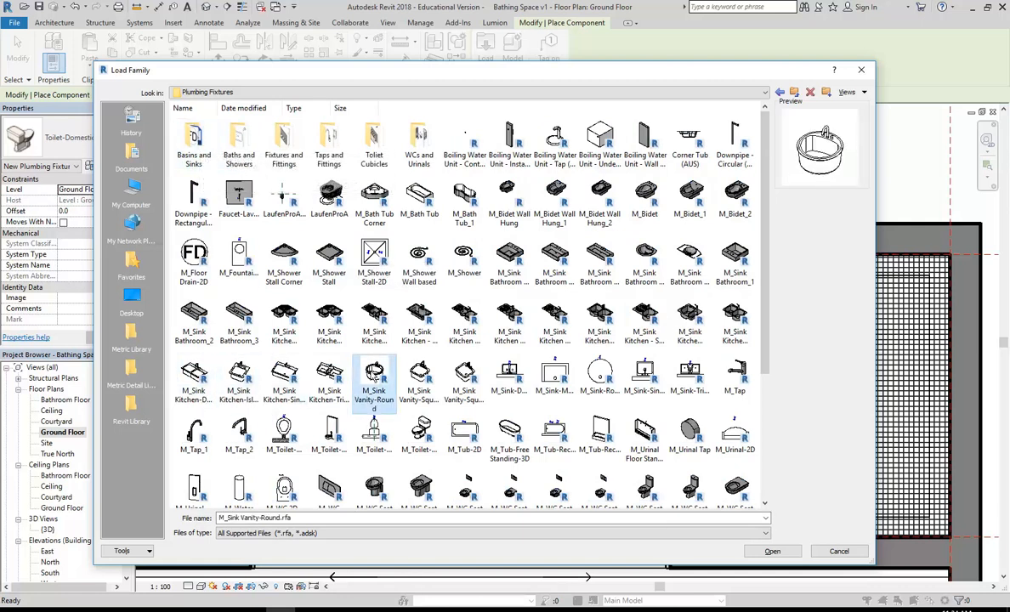
left_click(419, 379)
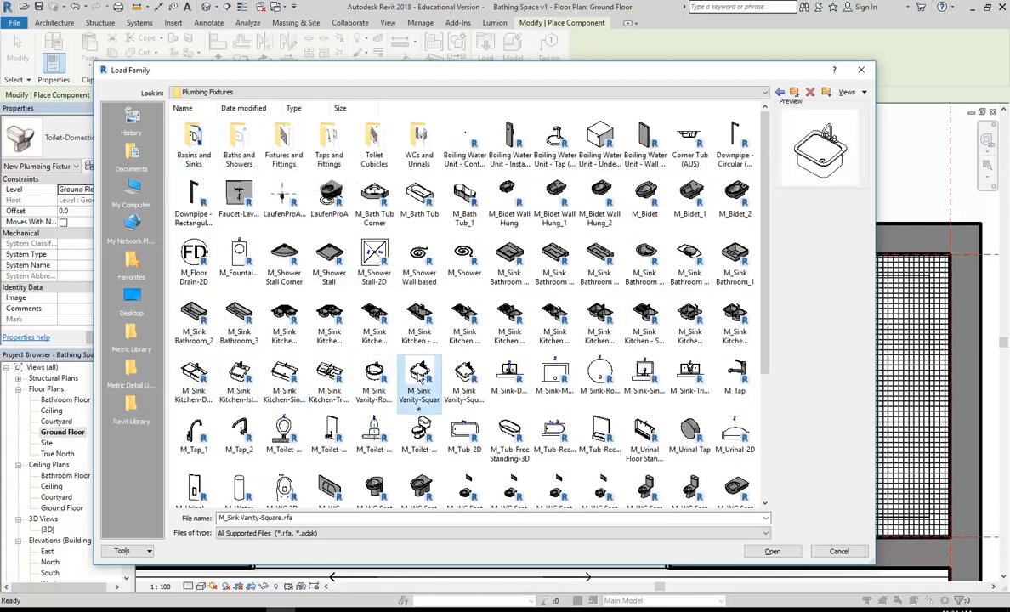
left_click(382, 380)
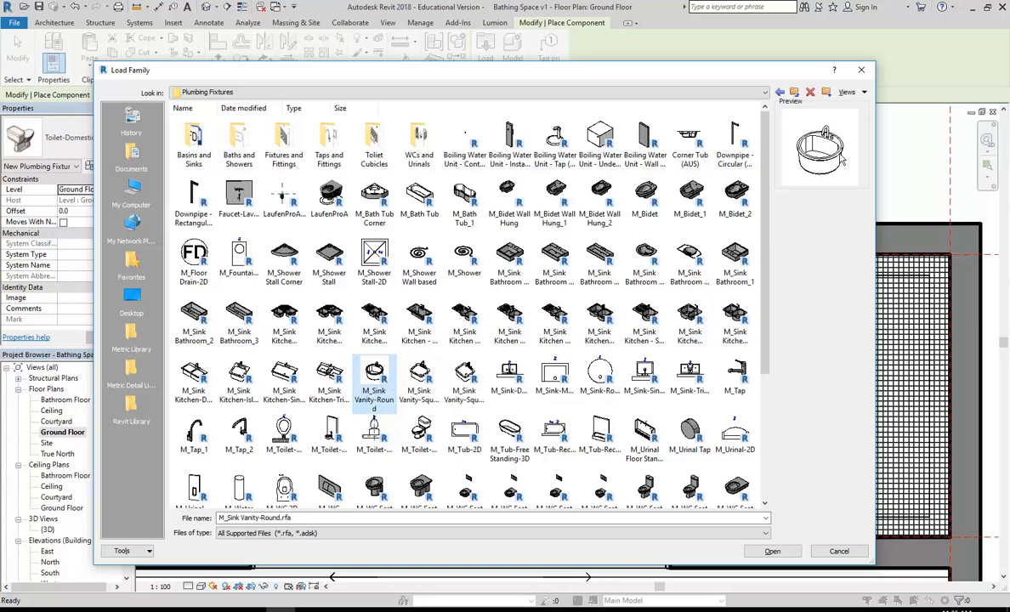
Step: In the Basins and Sinks folder, compare the bathroom sinks and load Sink - Bathroom (2)
double_click(194, 136)
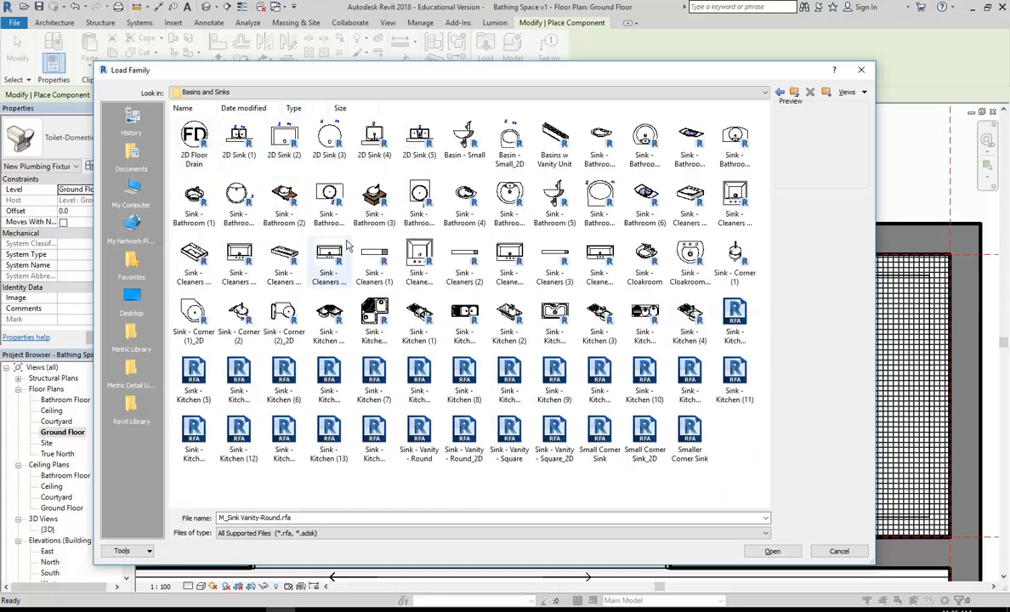
left_click(374, 197)
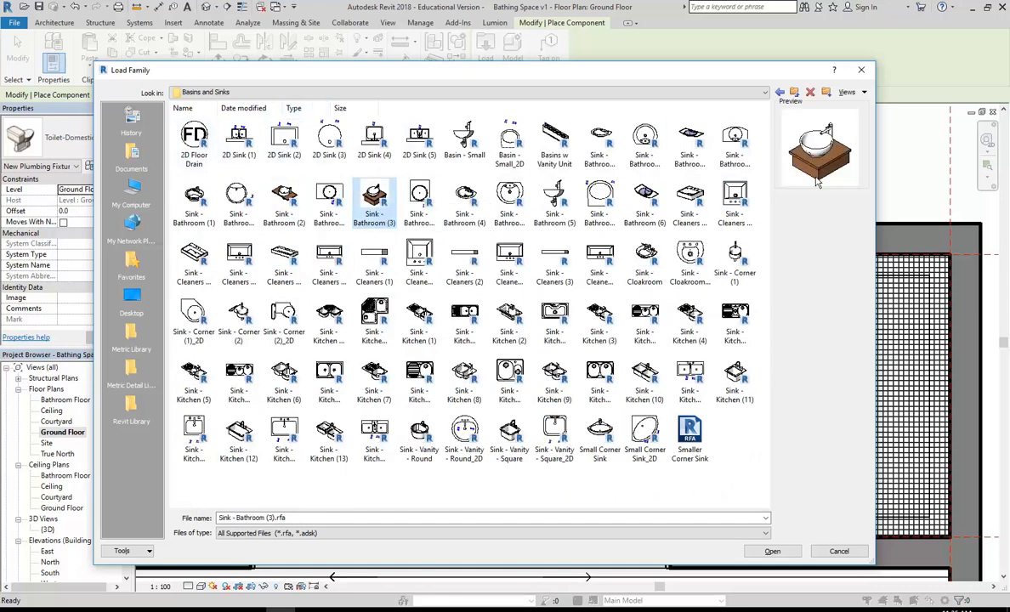
left_click(281, 202)
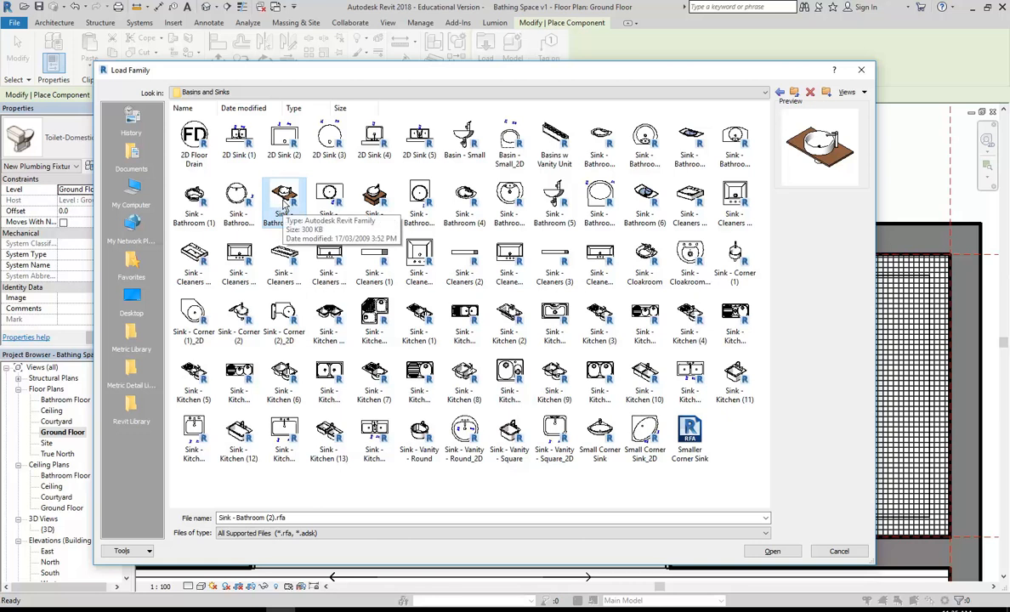
left_click(238, 200)
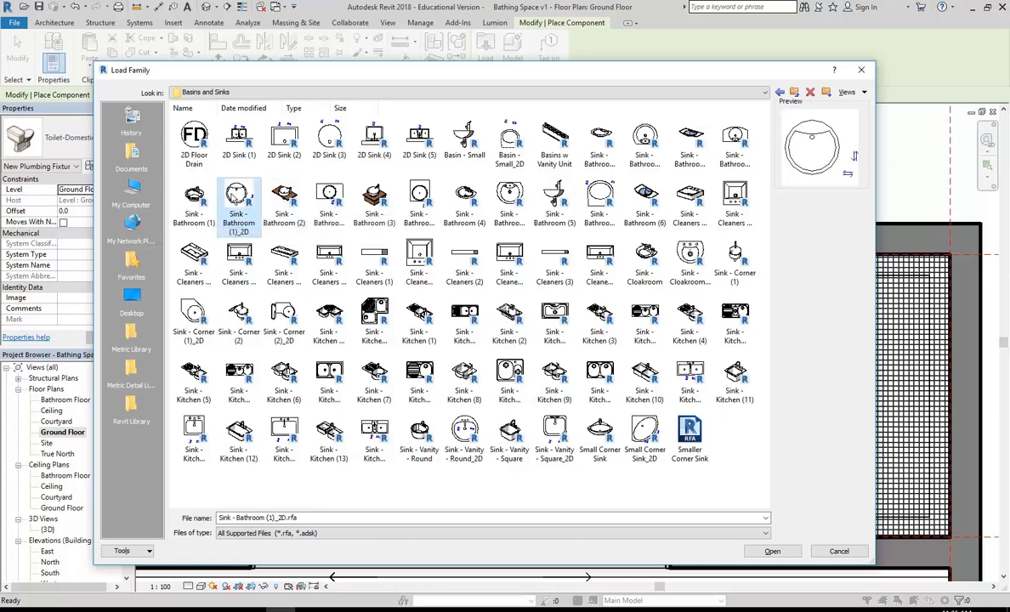
left_click(293, 201)
double_click(282, 198)
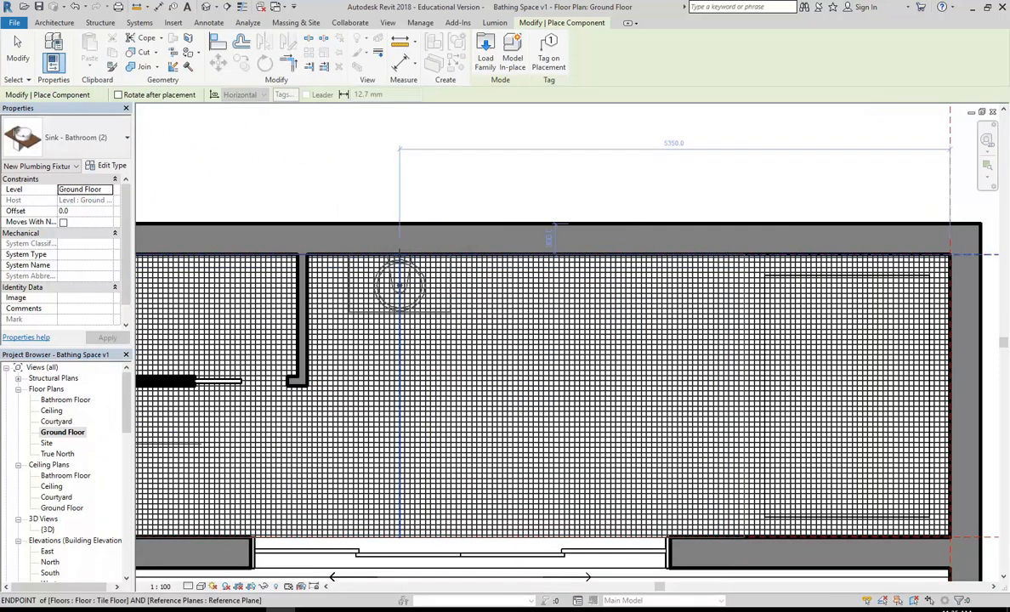
Step: Place a Sink - Bathroom (2) against the top wall, then open the {3D} view and orbit
scroll(398, 255, "up", 3)
left_click(399, 255)
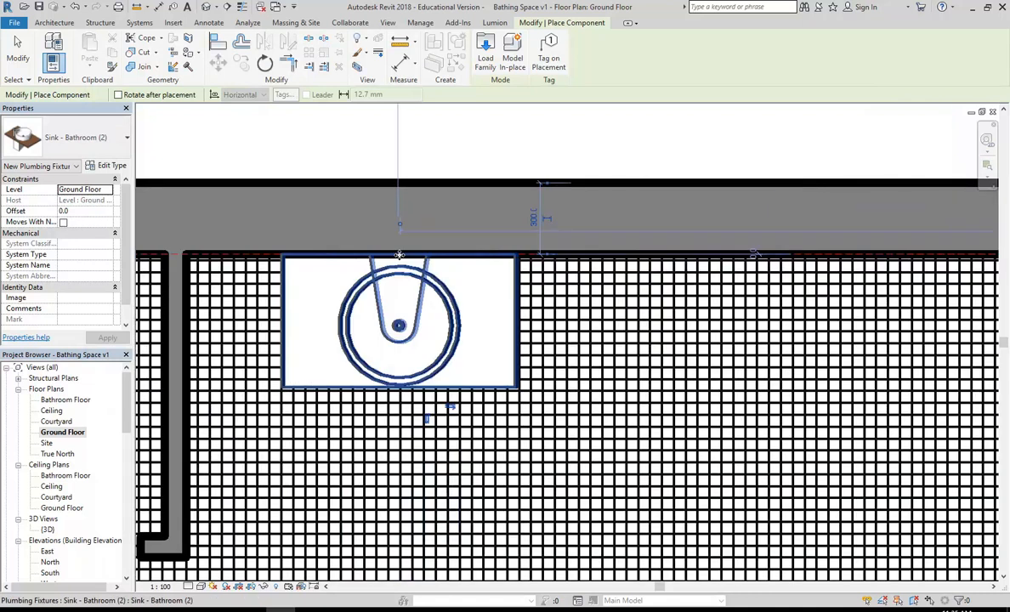
scroll(399, 255, "down", 3)
key("Escape")
key("Escape")
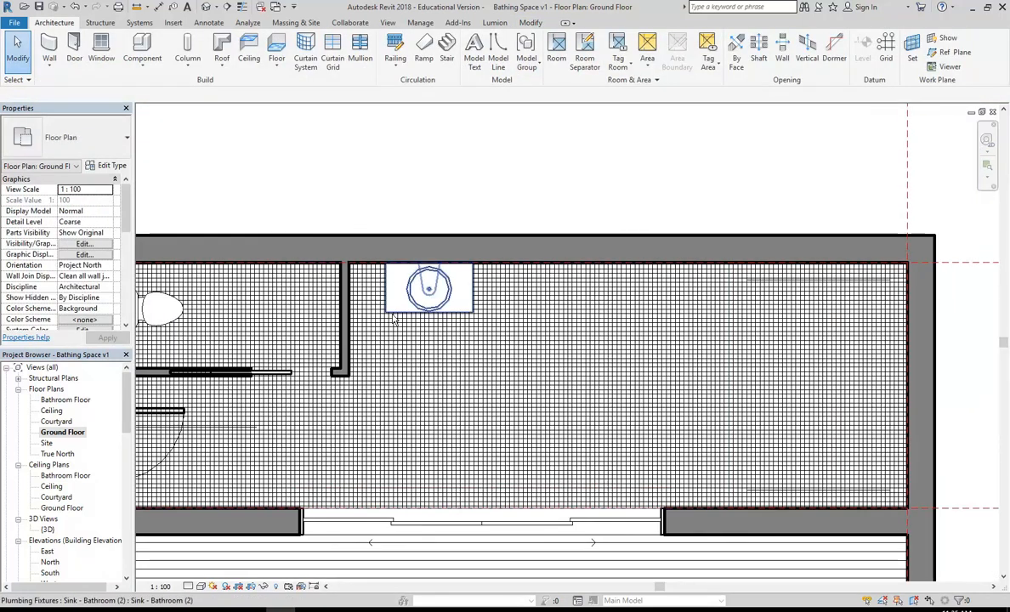
double_click(50, 530)
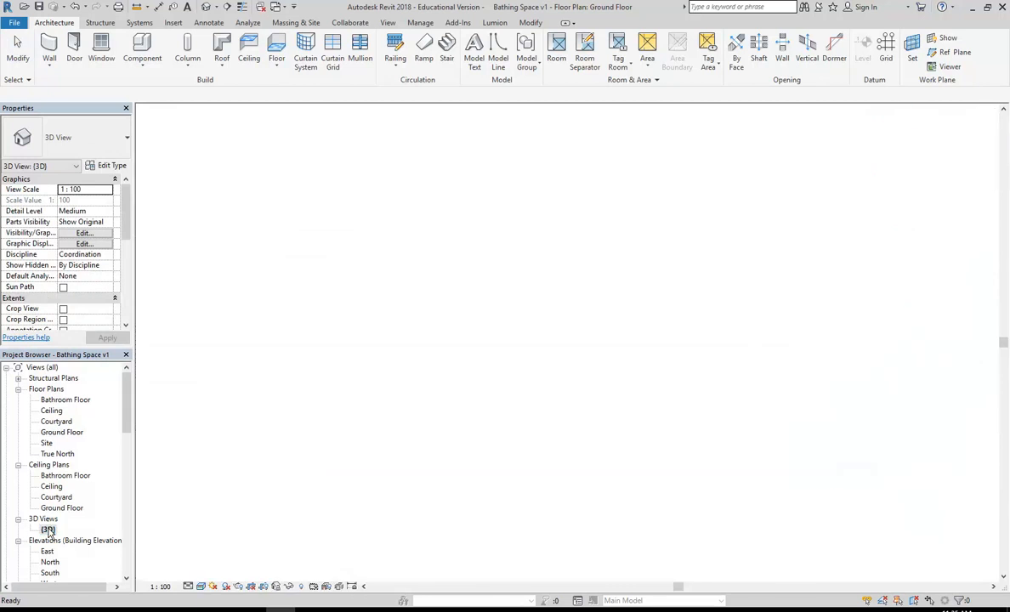
middle_click_drag(507, 368, 383, 246, "shift")
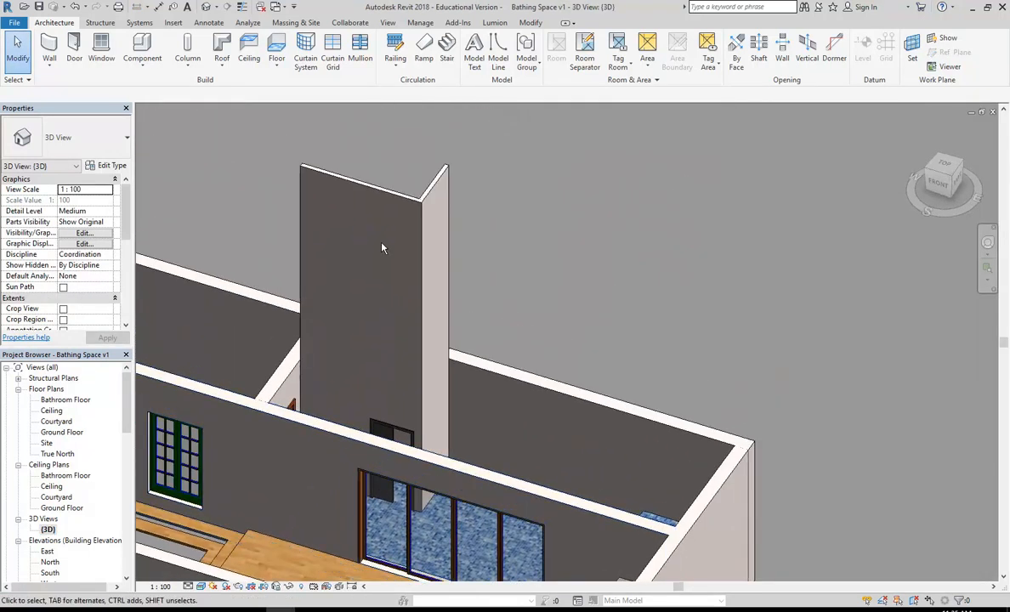
Step: Select both tall partition walls and set their Top Constraint to Up to level: Ceiling
left_click(375, 197)
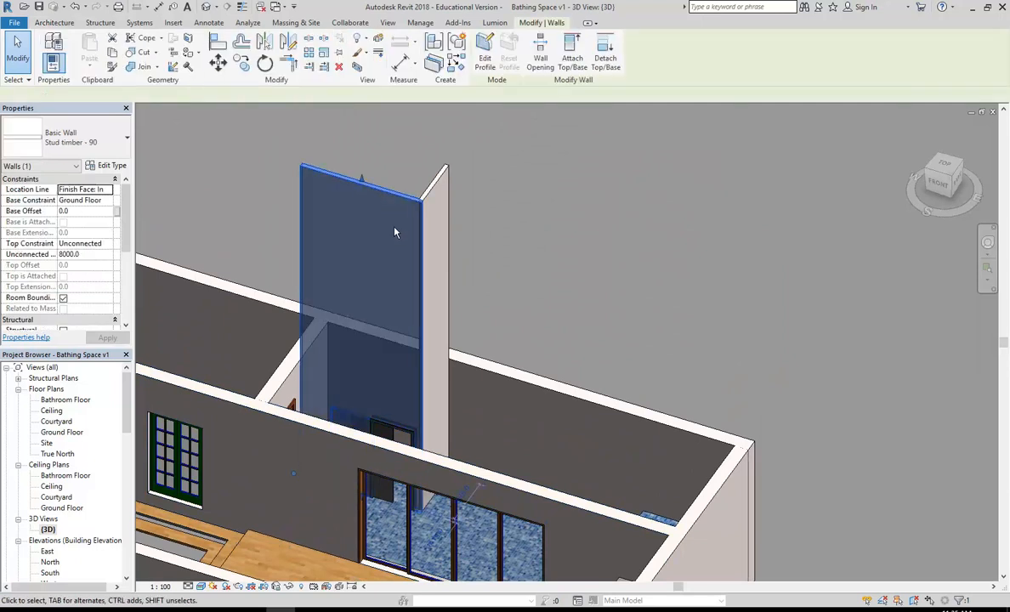
left_click(441, 179, "ctrl")
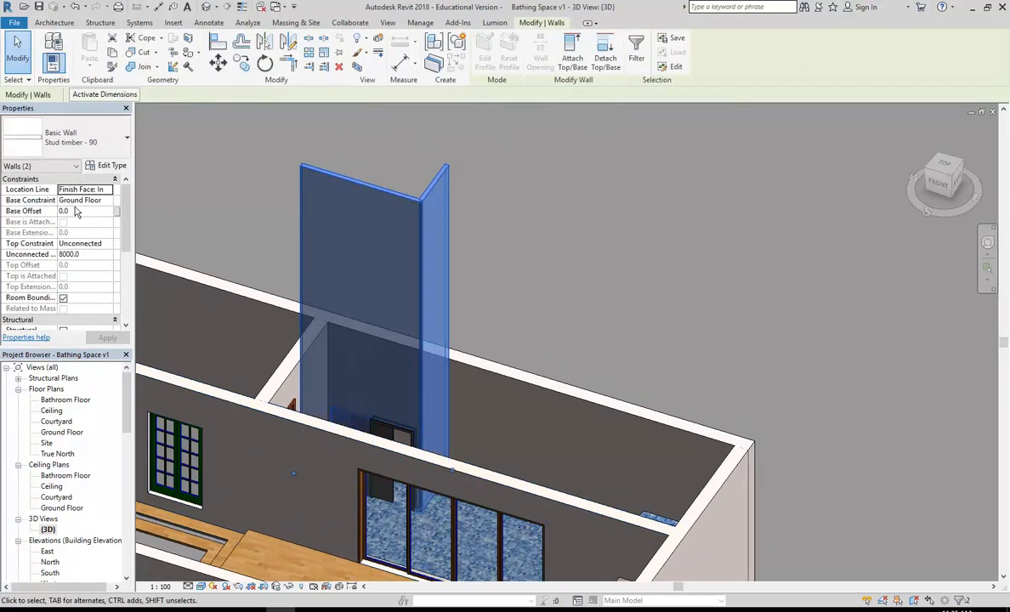
left_click(102, 243)
left_click(107, 244)
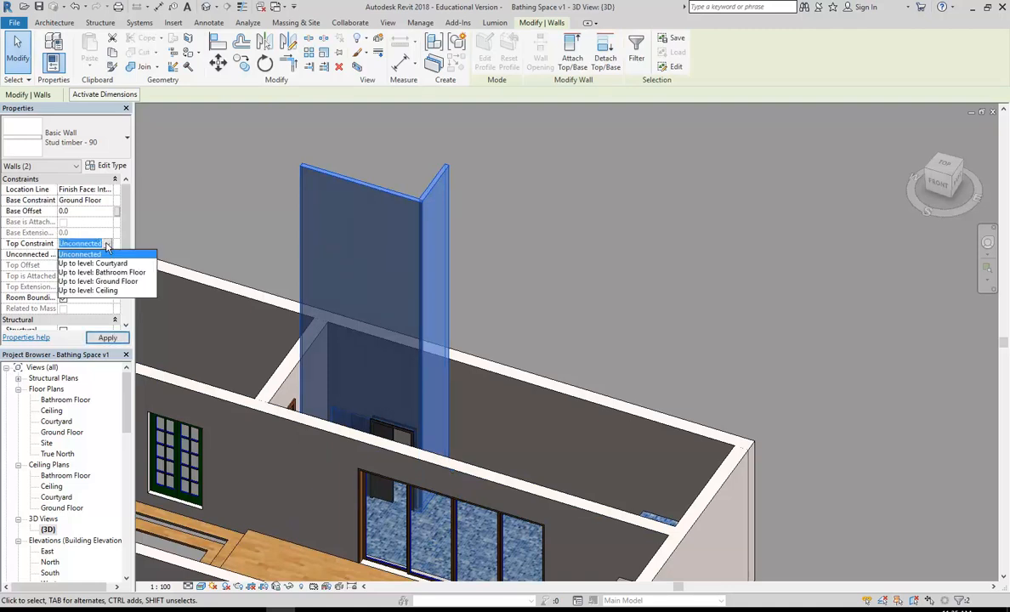
left_click(90, 290)
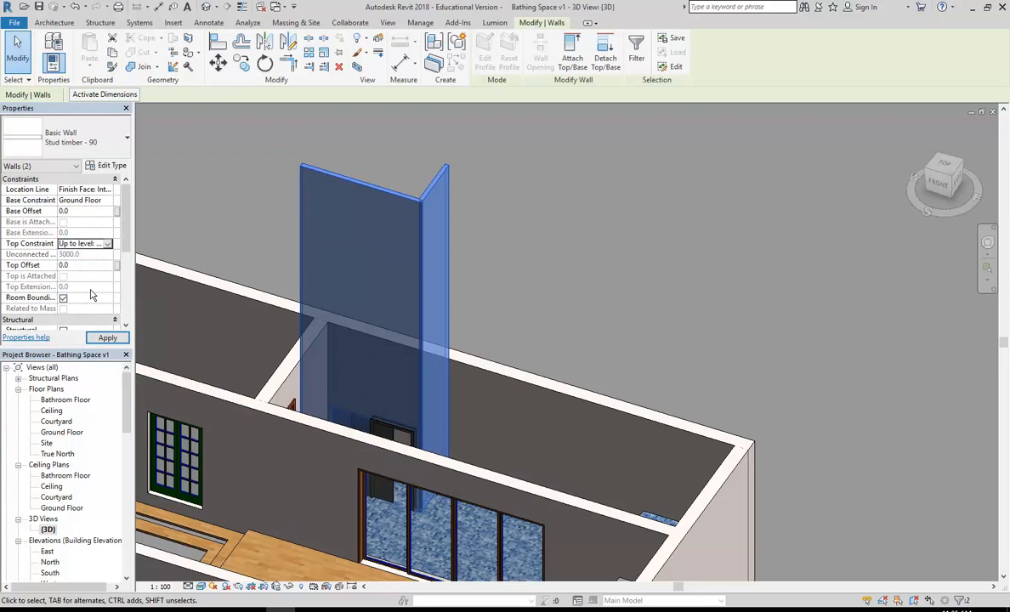
left_click(579, 295)
Step: Orbit and zoom the 3D view, then select the sink to check it rests on the floor
middle_click_drag(579, 295, 426, 349)
scroll(369, 295, "up", 3)
middle_click_drag(377, 295, 524, 427, "shift")
scroll(522, 432, "up", 3)
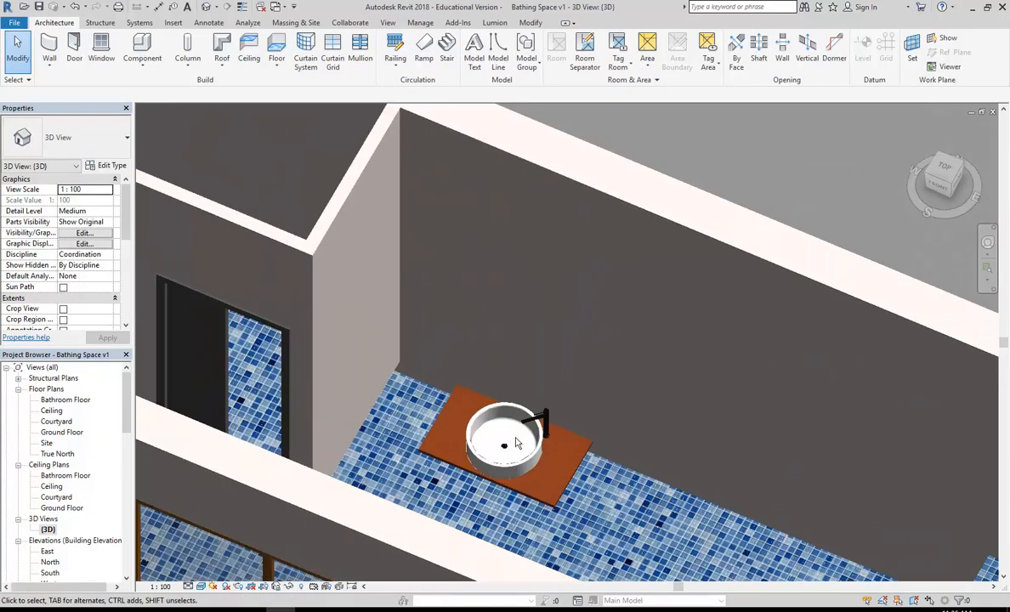
scroll(489, 429, "up", 1)
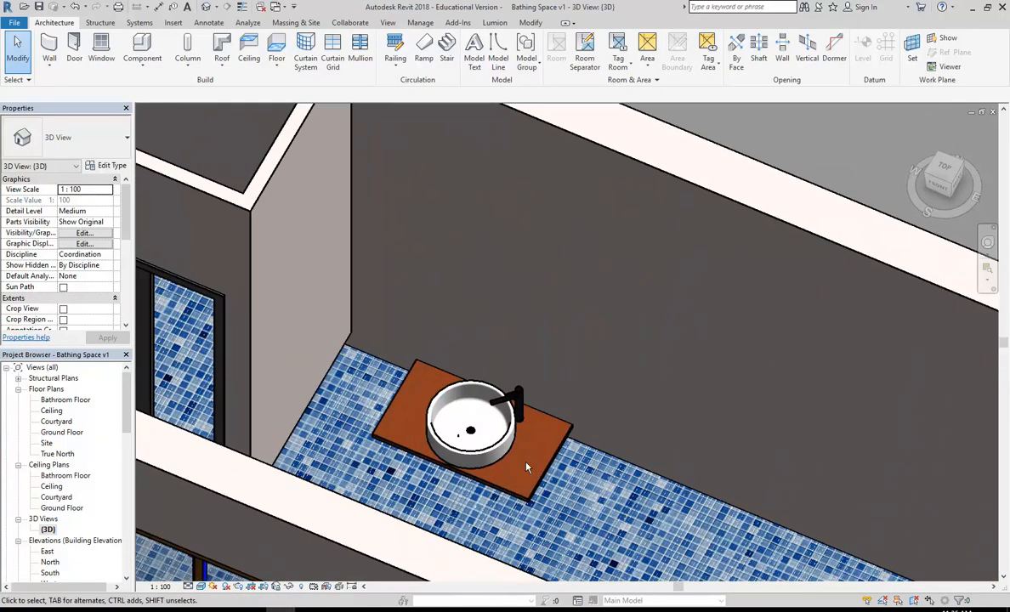
scroll(525, 467, "up", 2)
middle_click_drag(525, 416, 504, 390)
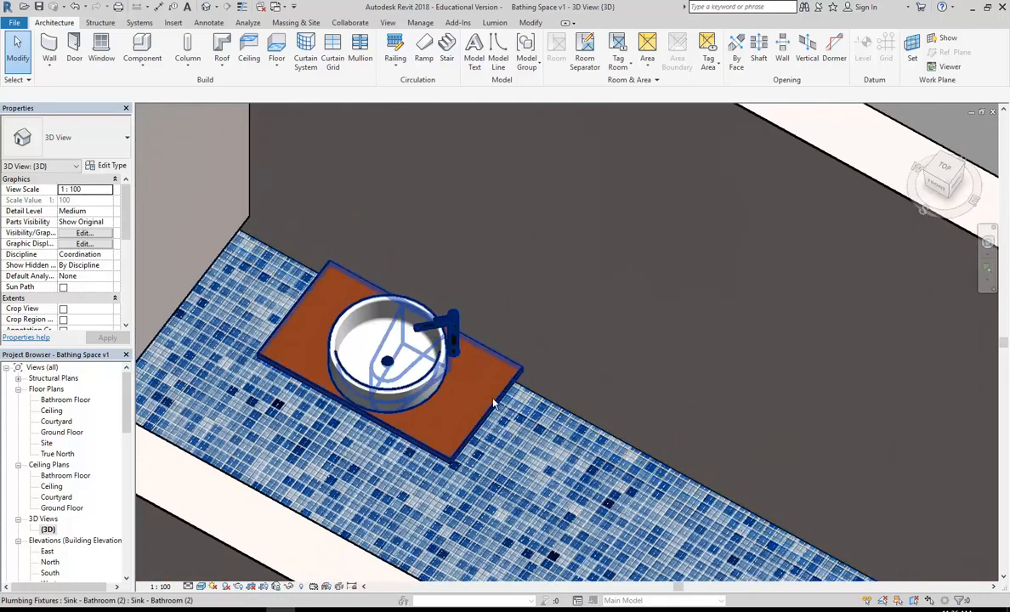
left_click(509, 387)
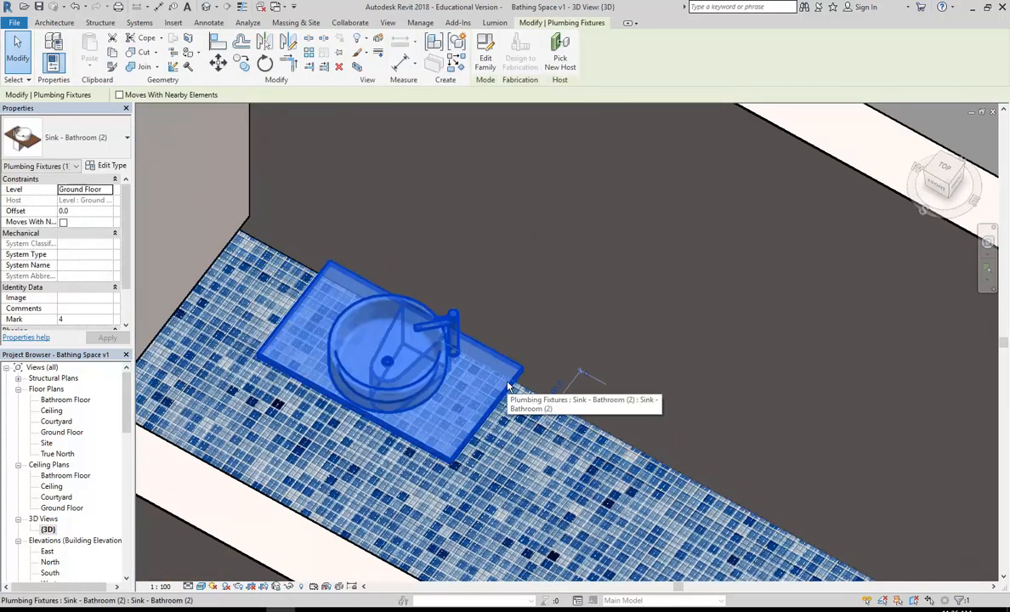
middle_click_drag(508, 386, 447, 425, "shift")
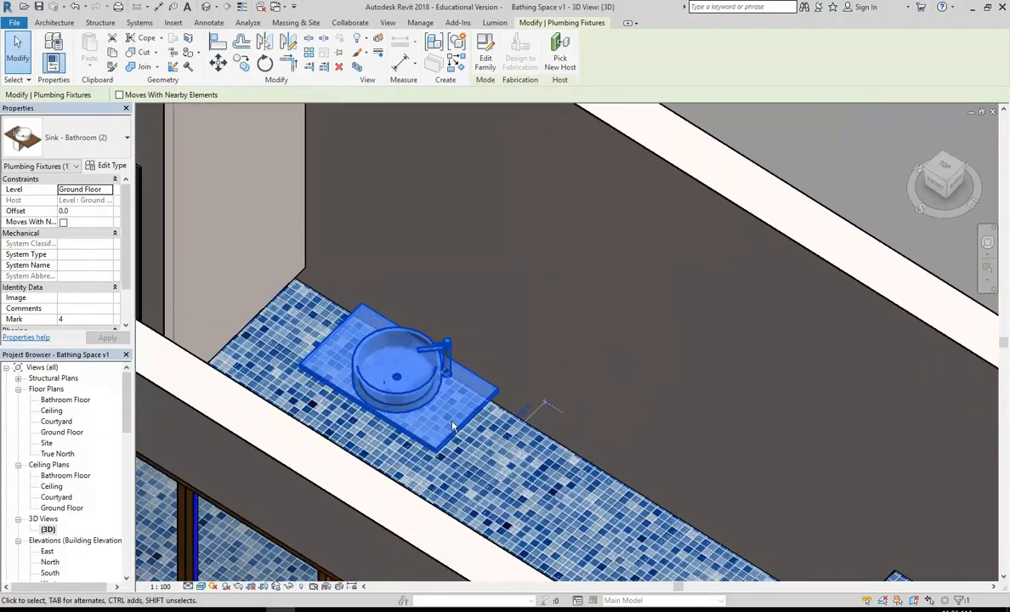
Step: Move Sink - Bathroom (2) to the Bathroom Floor level with a 700 offset, then open the Ground Floor plan
left_click(102, 188)
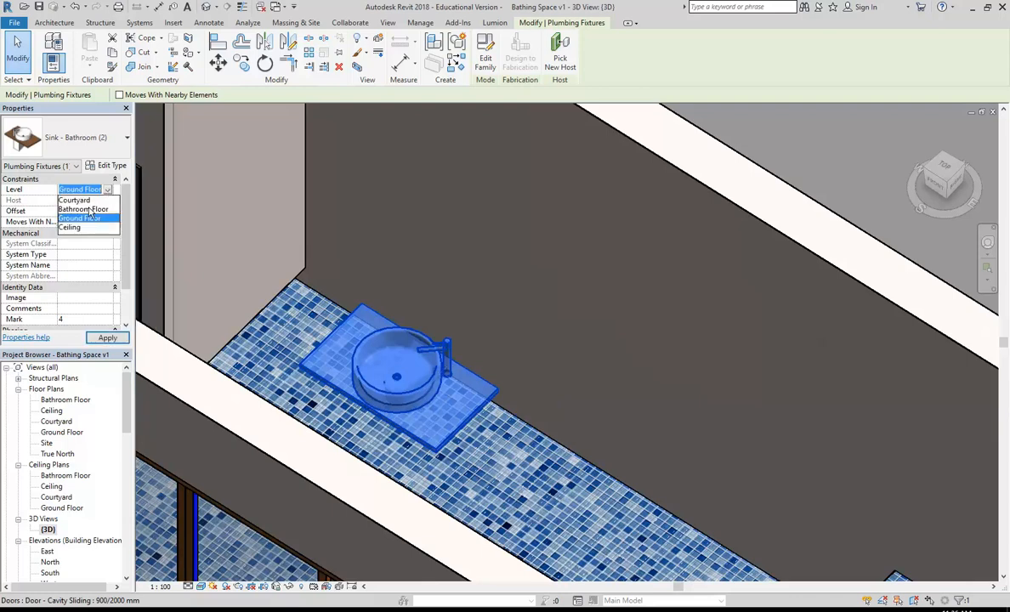
left_click(83, 209)
scroll(439, 465, "up", 3)
scroll(440, 464, "up", 2)
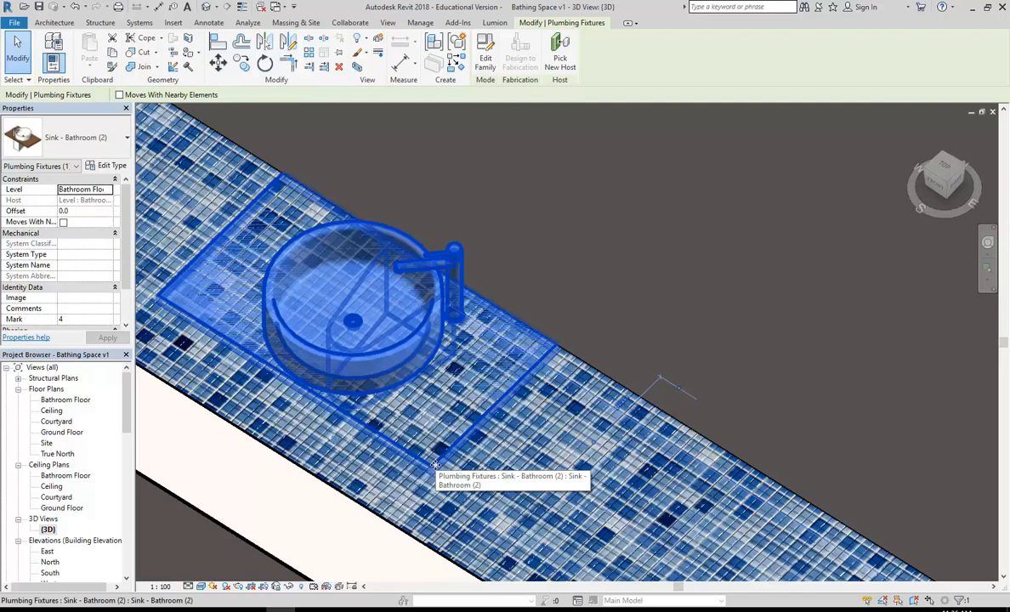
middle_click_drag(434, 465, 449, 461, "shift")
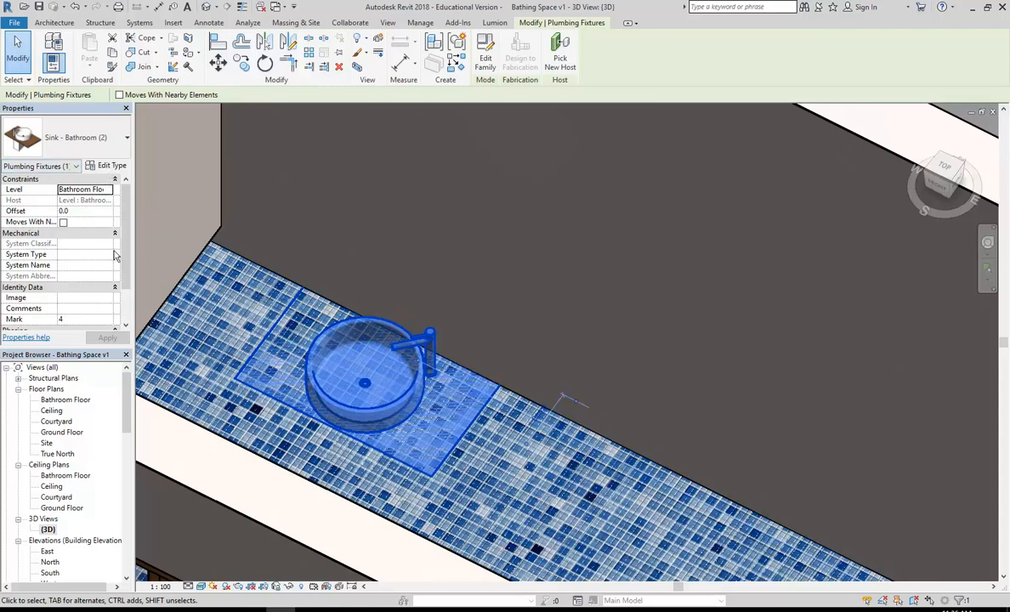
left_click(82, 212)
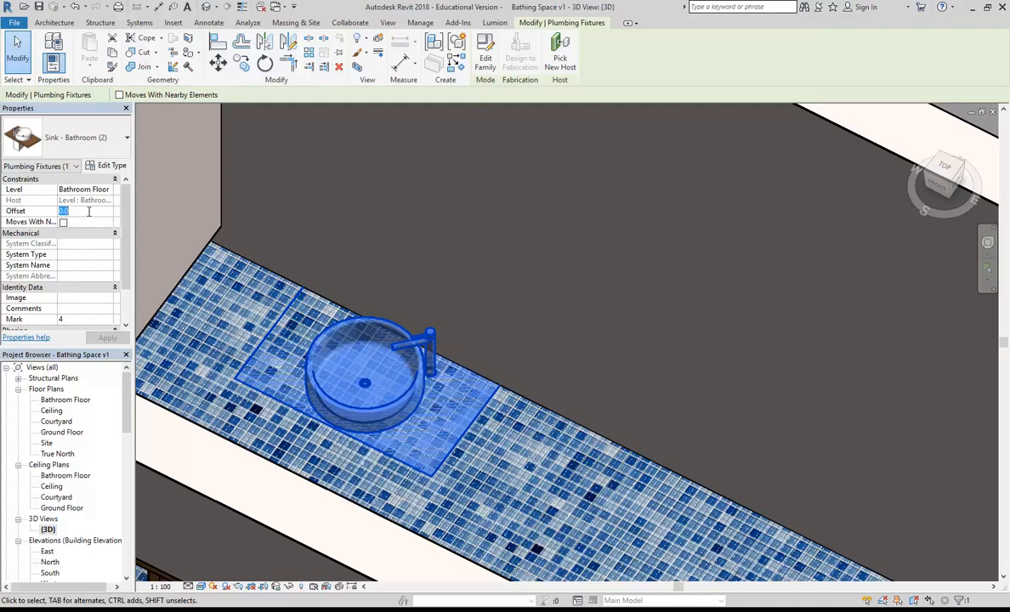
type("700")
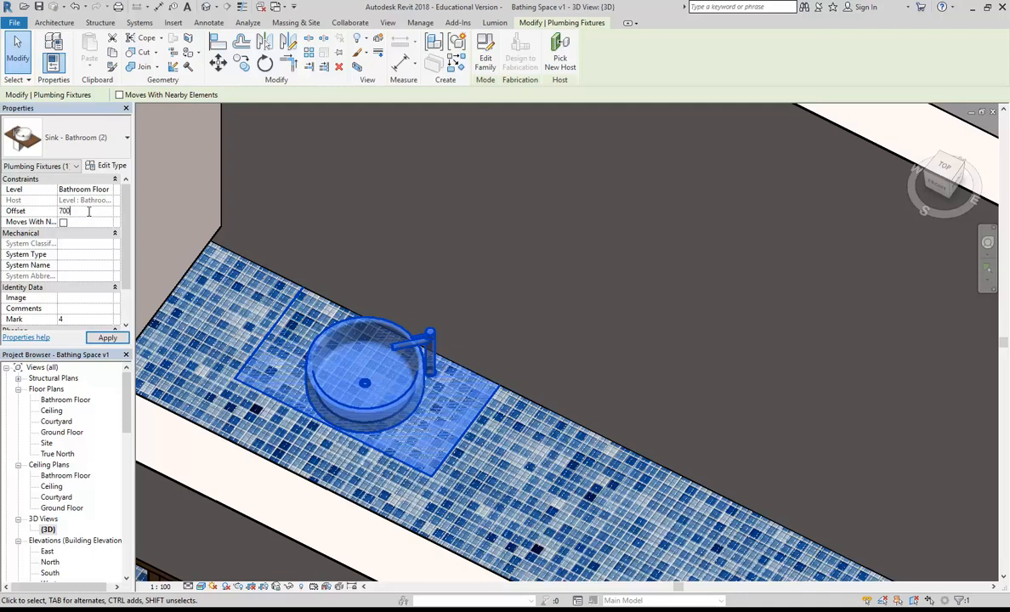
left_click(89, 212)
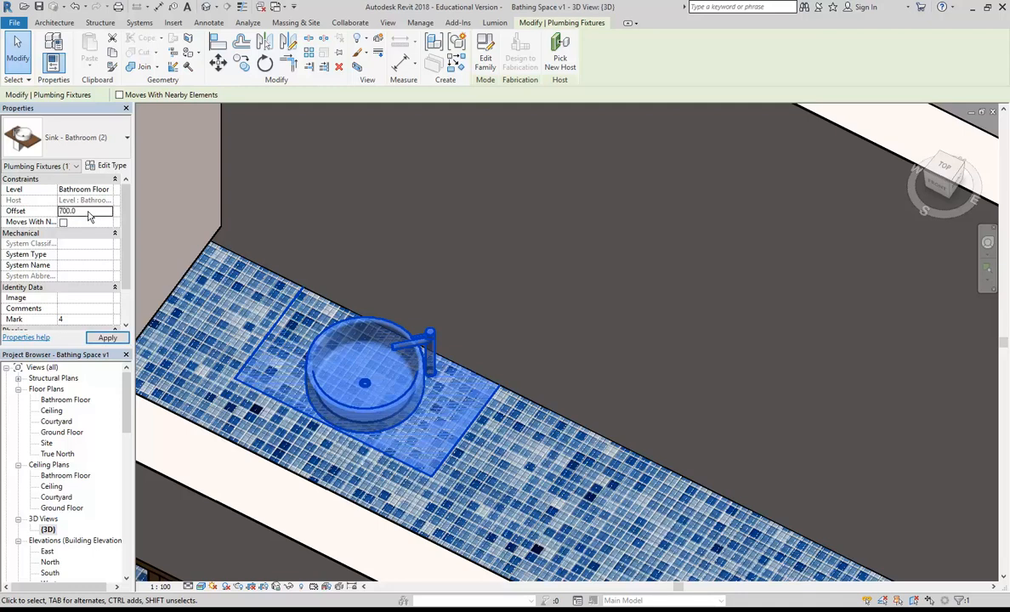
middle_click_drag(442, 324, 468, 311, "shift")
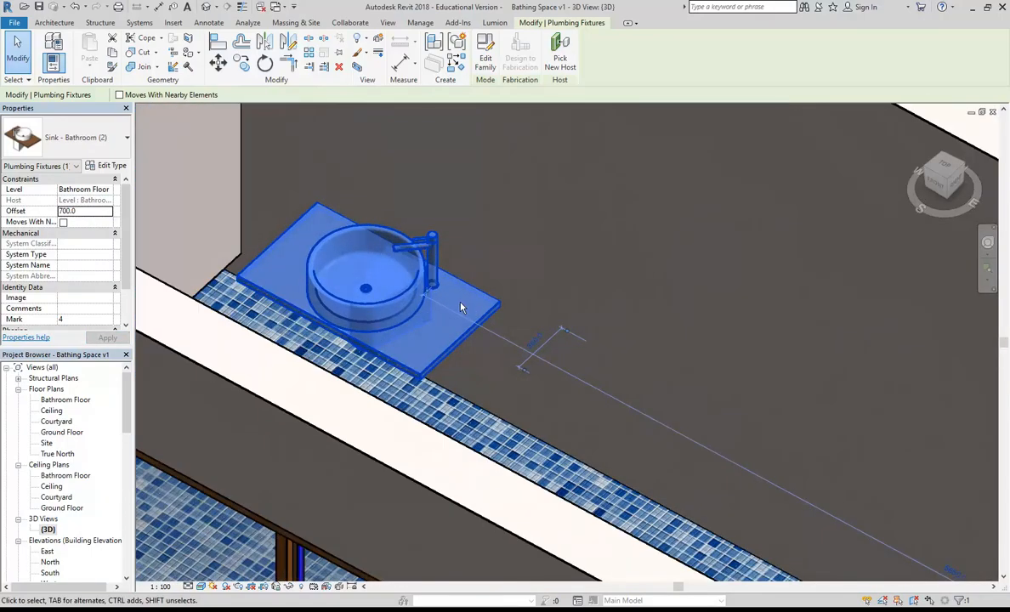
middle_click_drag(455, 365, 339, 411, "shift")
double_click(61, 433)
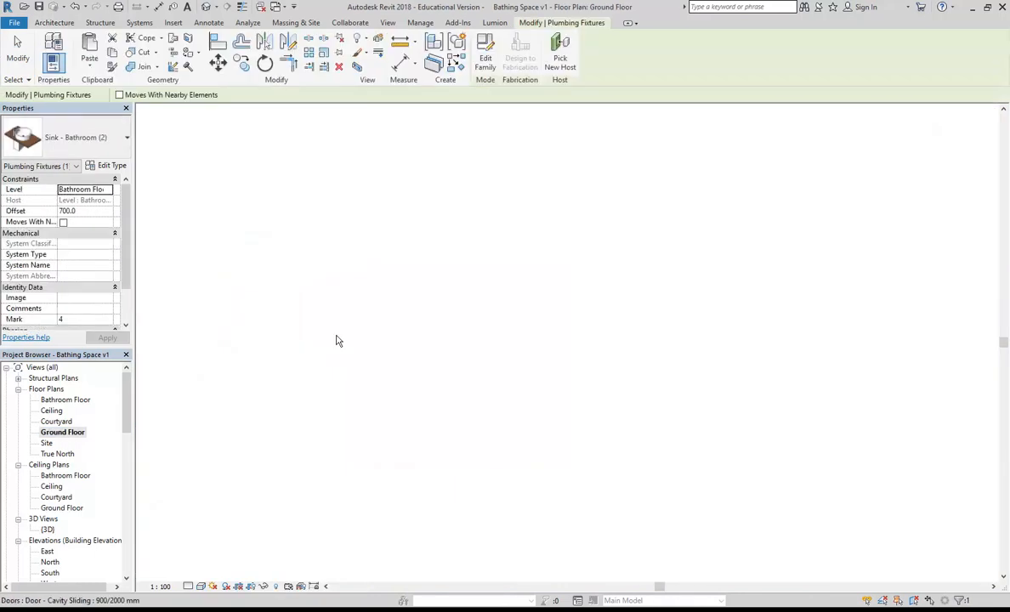
Step: Check the raised sink against the wall in the 3D view and deselect it
scroll(400, 257, "up", 5)
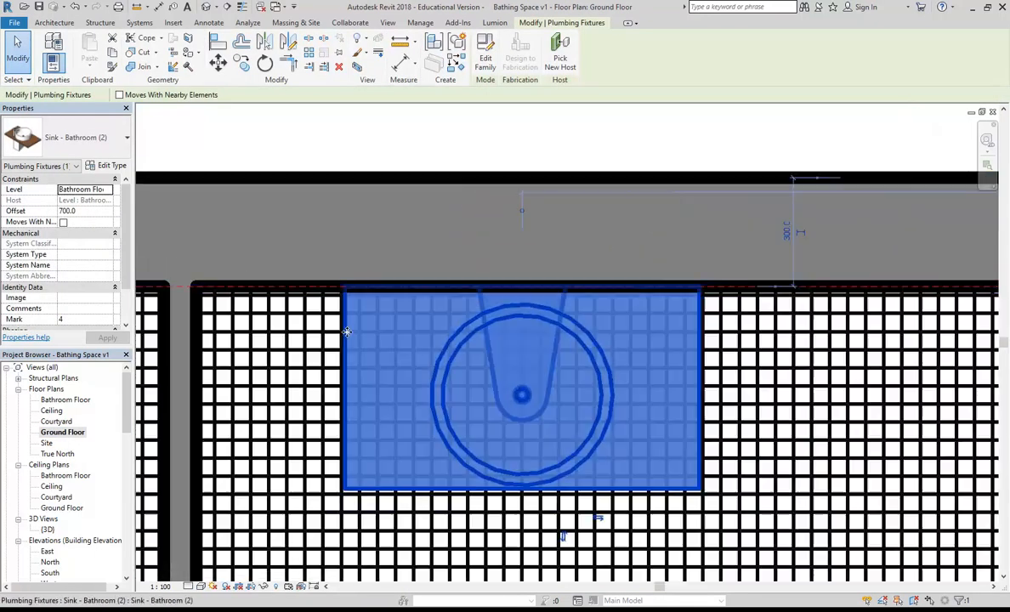
double_click(48, 529)
middle_click_drag(566, 407, 607, 407, "shift")
key("Escape")
scroll(600, 325, "down", 2)
middle_click_drag(592, 332, 613, 339, "shift")
Step: In the Ground Floor plan, frame the sink above the tiled floor and open the Component dropdown
double_click(59, 432)
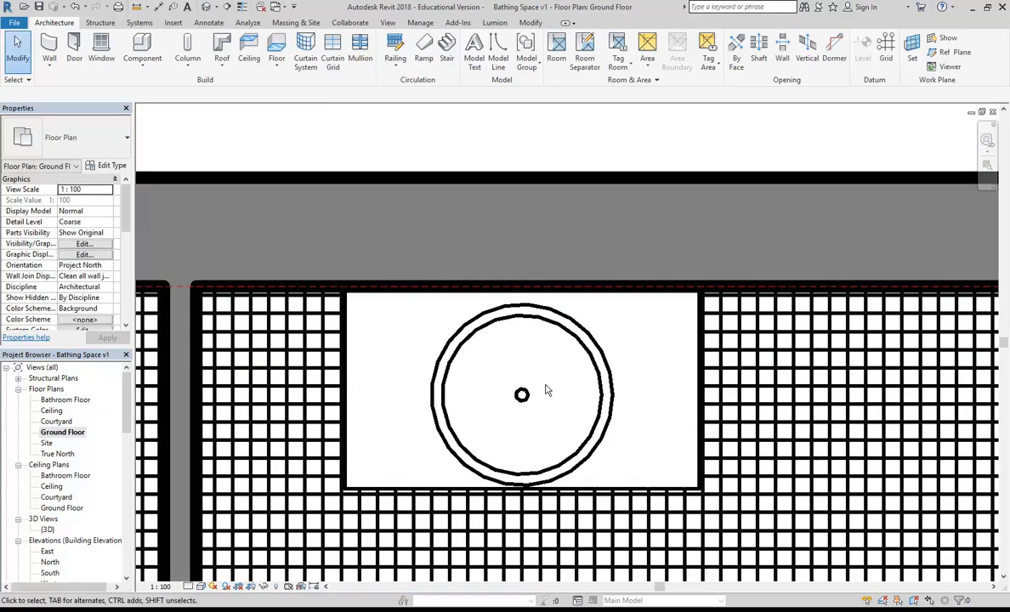
middle_click_drag(518, 394, 273, 344)
scroll(426, 340, "down", 3)
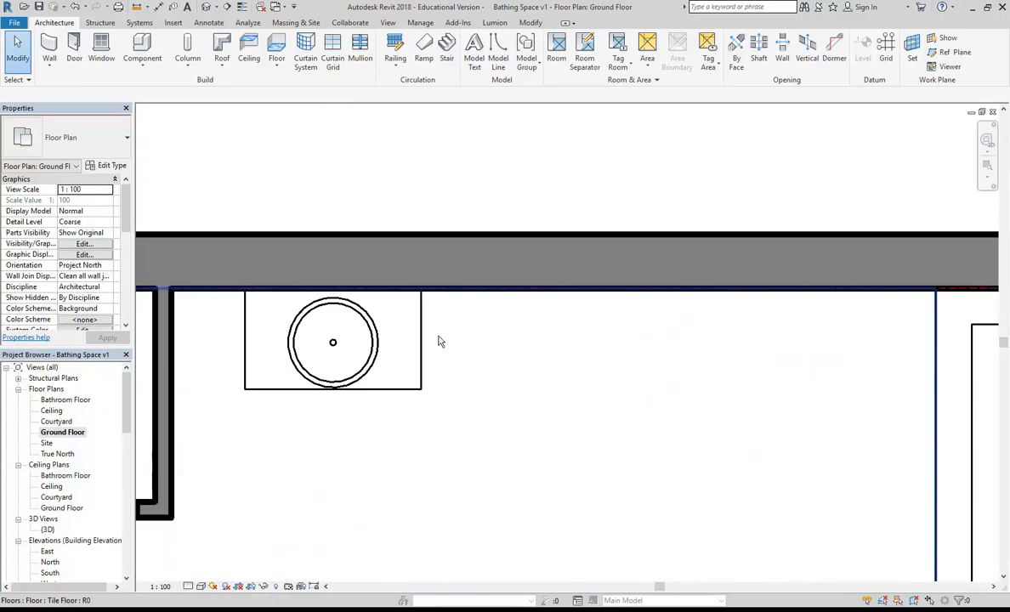
middle_click_drag(437, 340, 375, 348)
middle_click_drag(413, 308, 369, 320)
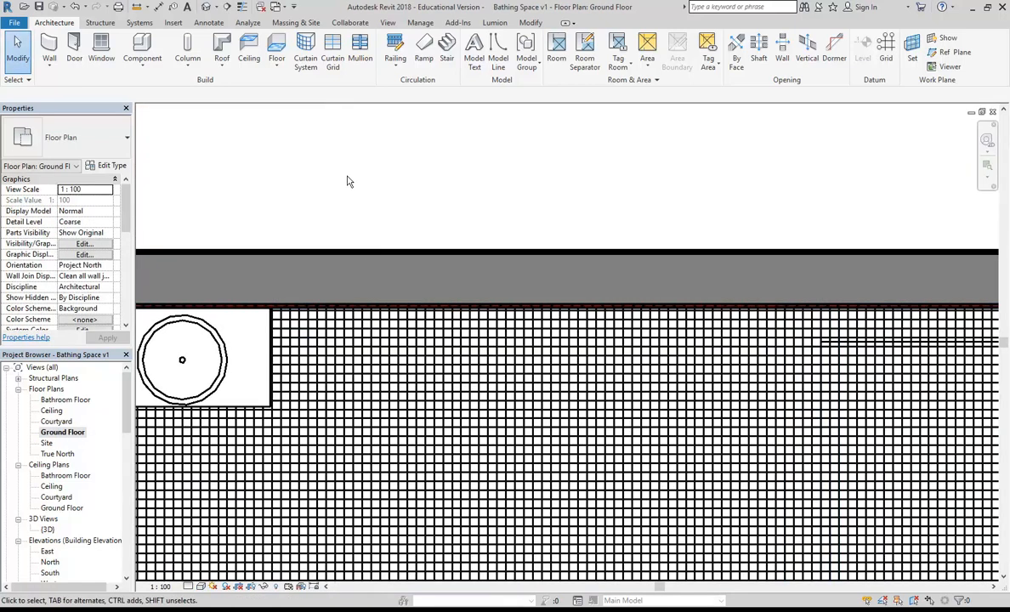
left_click(148, 67)
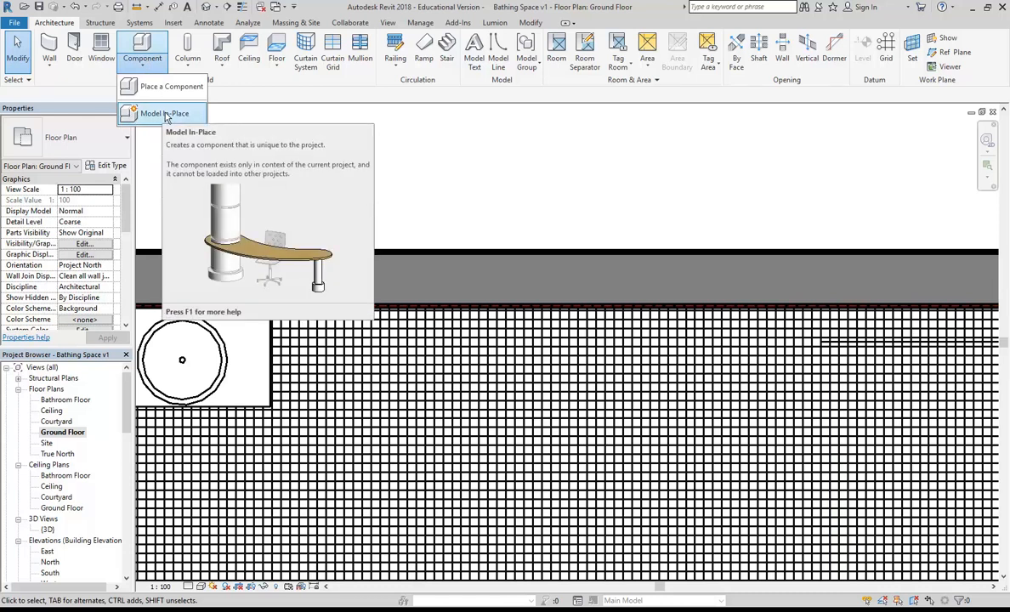
Step: Switch to the Bathroom Floor plan and start a Model In-Place component
left_click(565, 197)
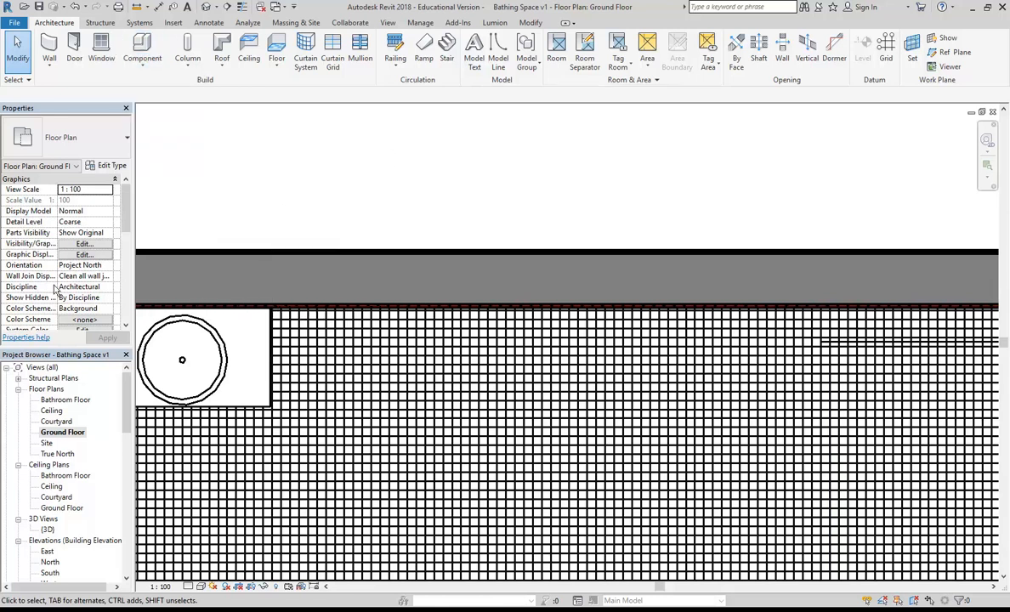
double_click(73, 400)
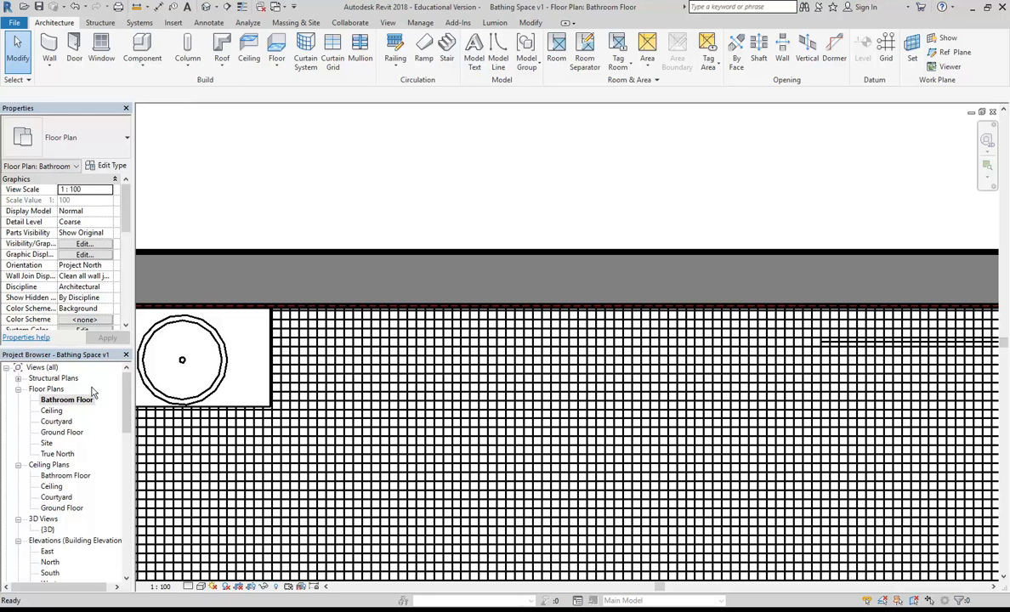
left_click(143, 66)
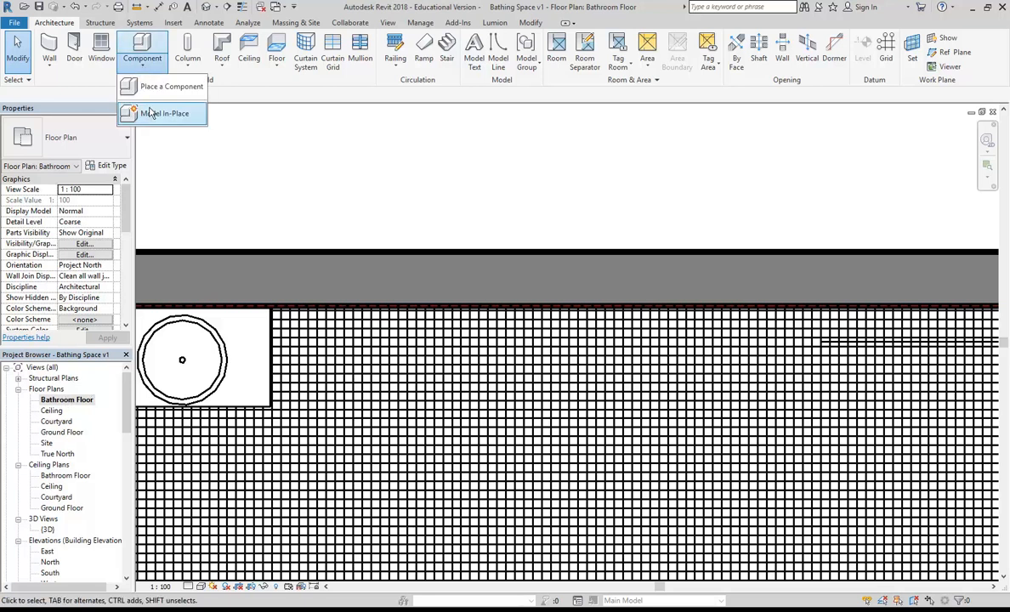
left_click(153, 120)
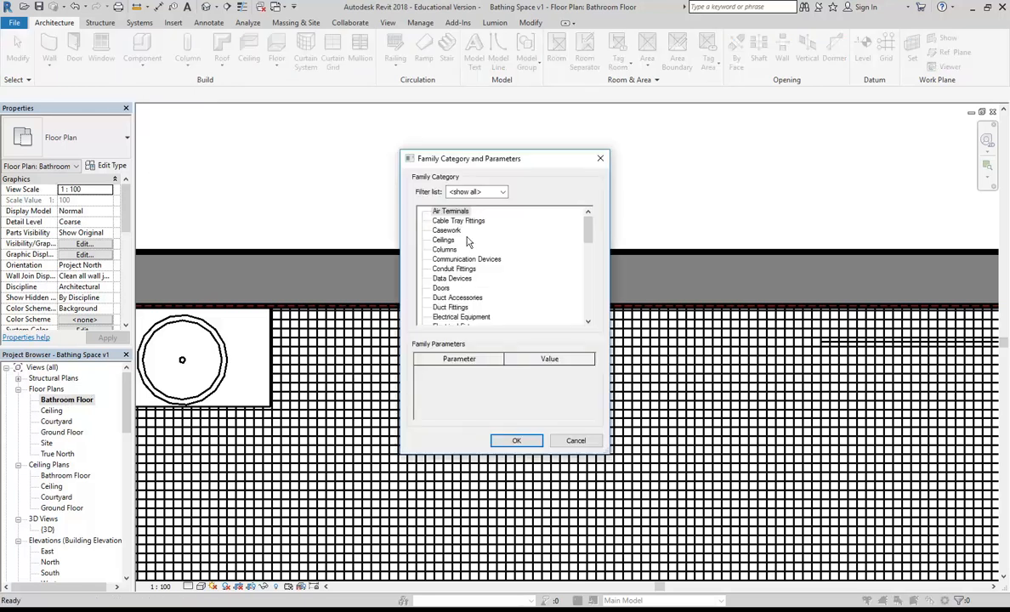
Step: Choose the Casework category and name the in-place family 'Vanity Unit'
left_click(445, 233)
scroll(451, 255, "down", 2)
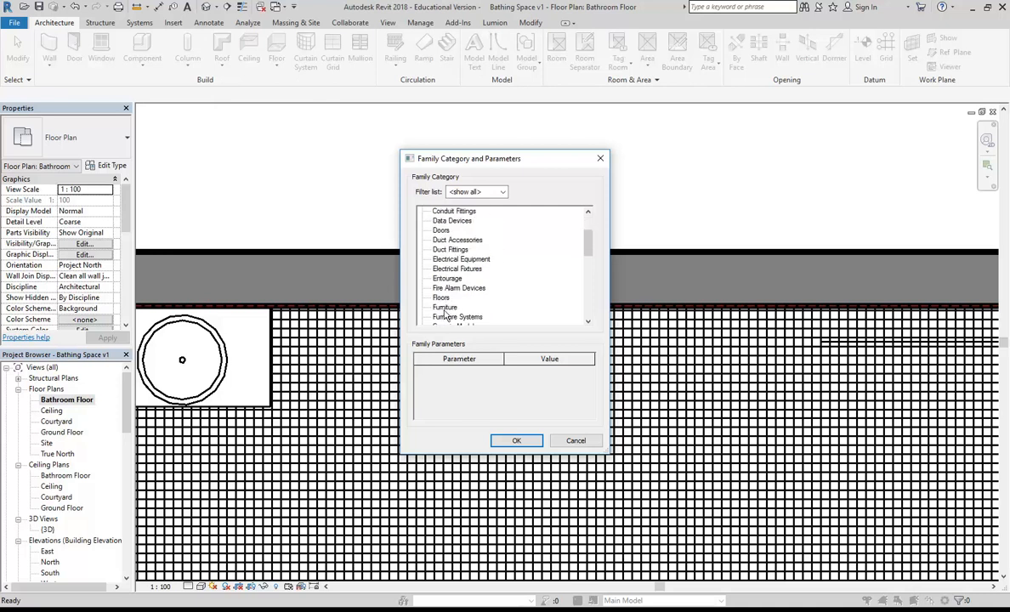
scroll(450, 313, "up", 2)
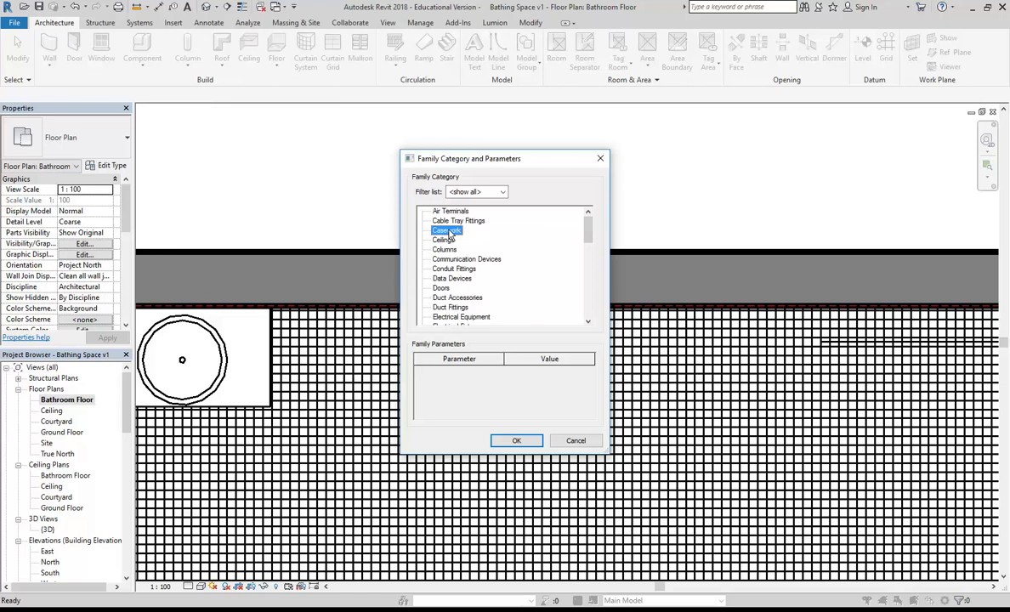
left_click(517, 442)
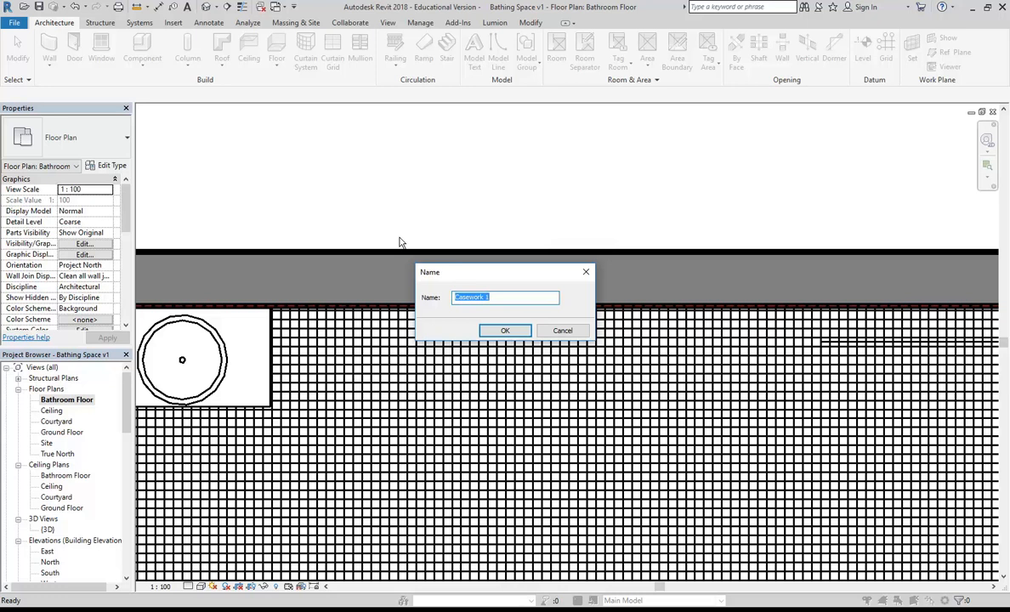
type("Vanity Unit")
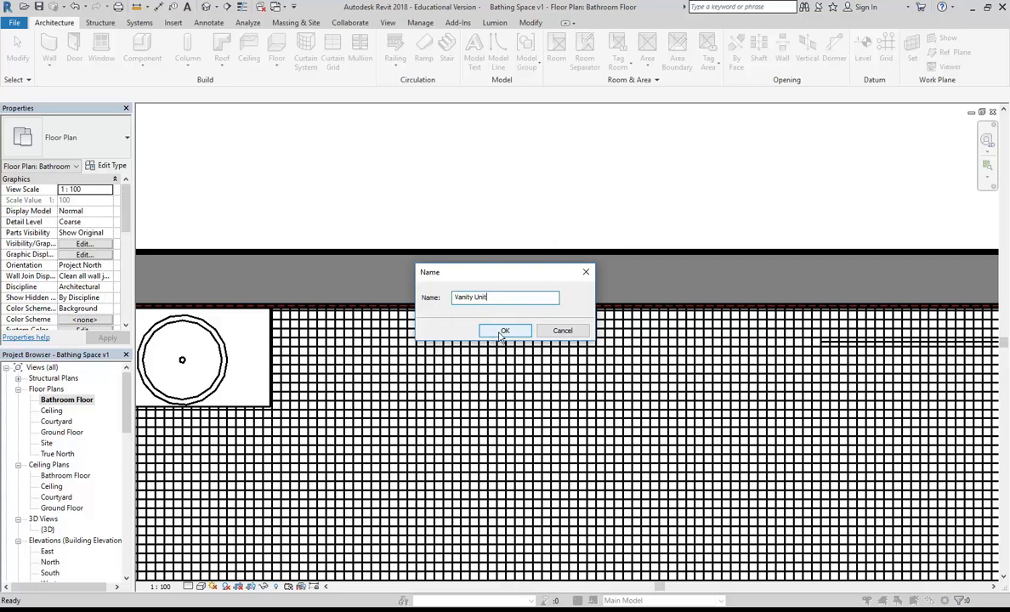
left_click(503, 330)
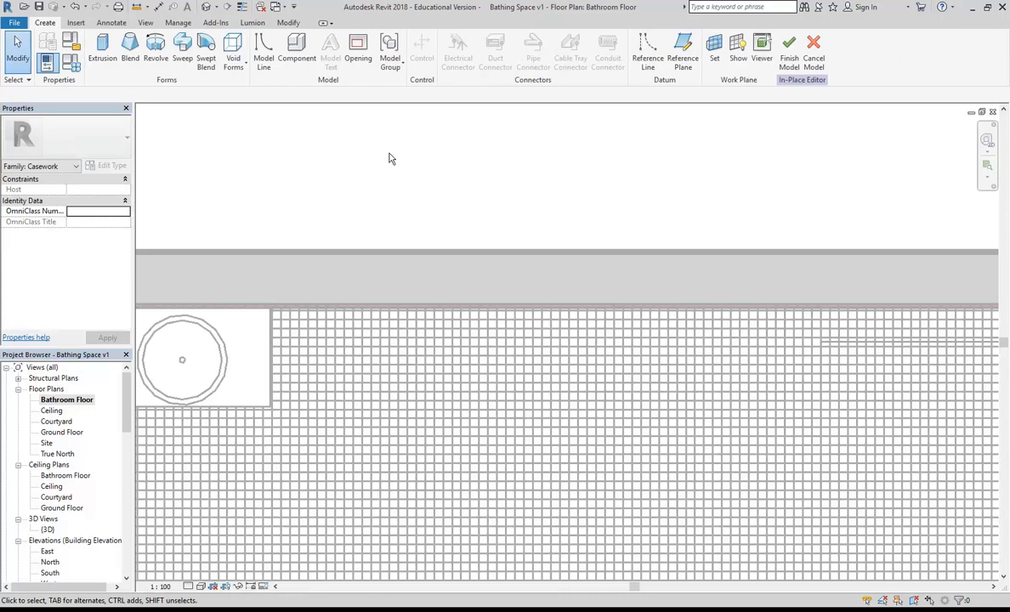
Step: Sketch a rectangular 1800 by 325 extrusion outline against the wall beside the round basin
left_click(103, 57)
left_click(451, 39)
left_click(307, 306)
left_click(631, 364)
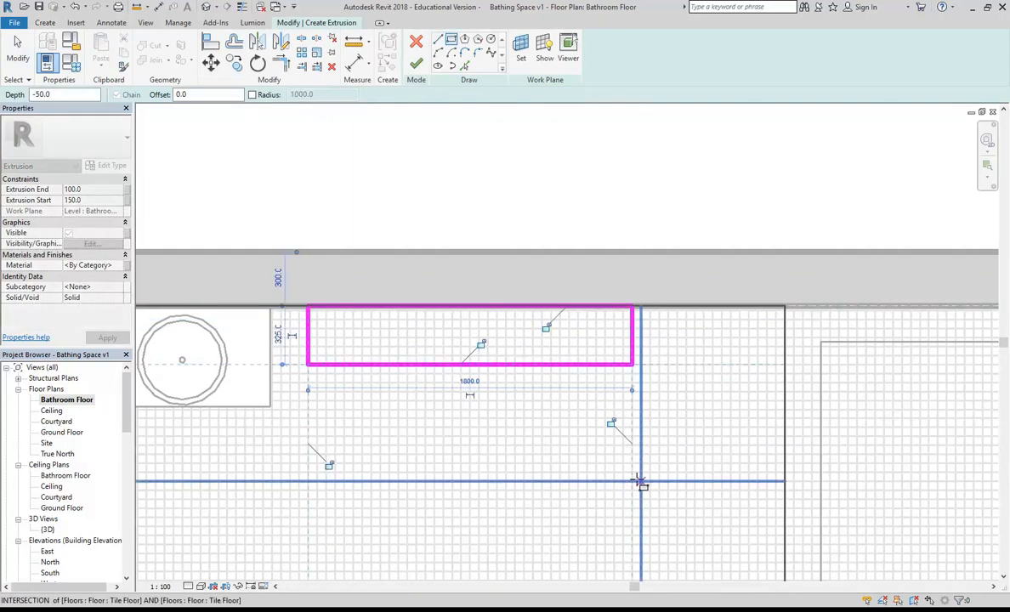
right_click(377, 163)
left_click(406, 168)
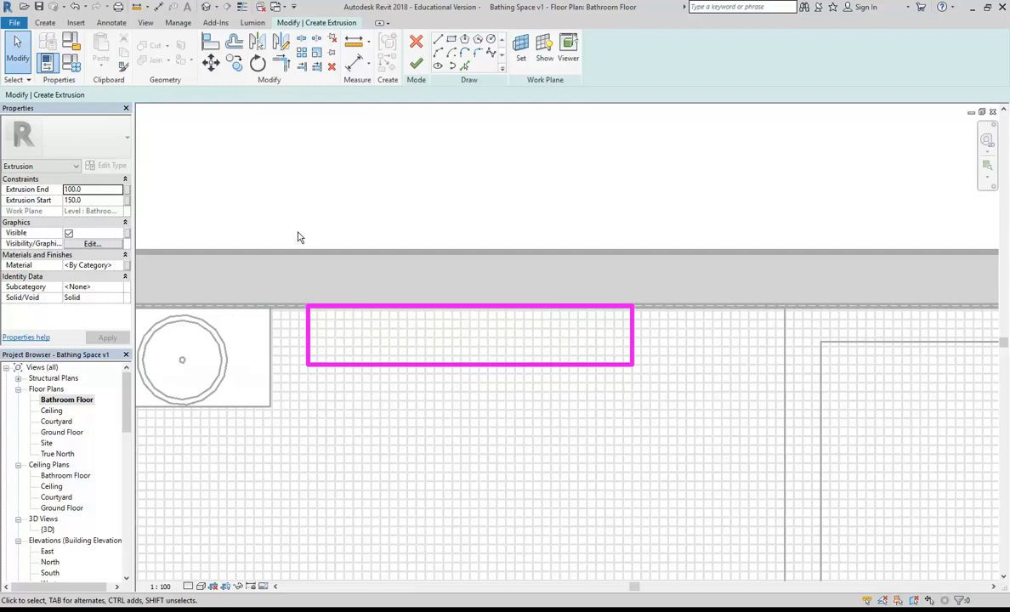
Step: Extrude the rectangle from 0 to 700 and finish the Vanity Unit in-place model
left_click(92, 200)
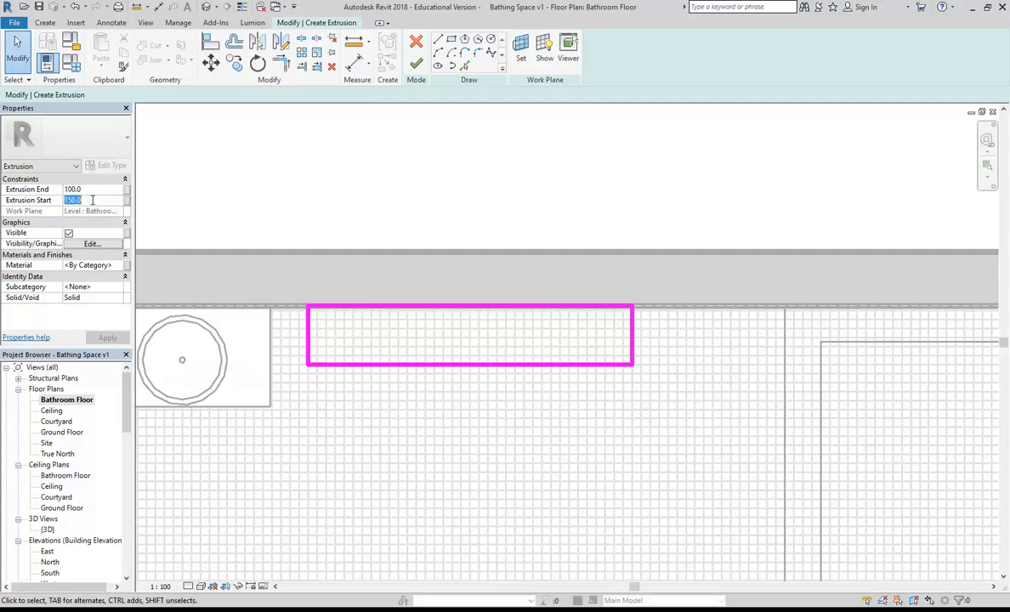
type("0")
key("Return")
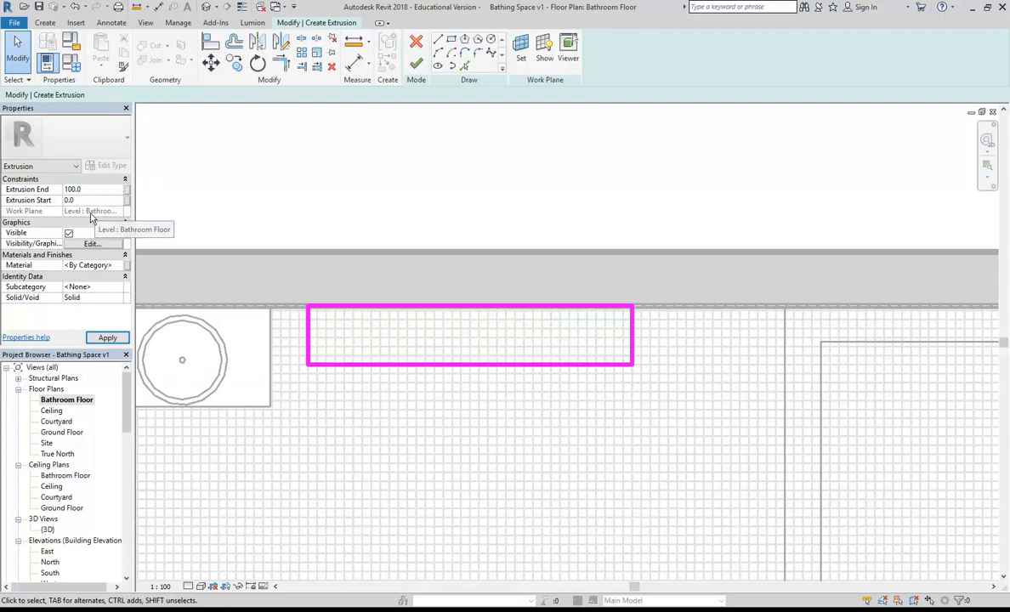
left_click(91, 189)
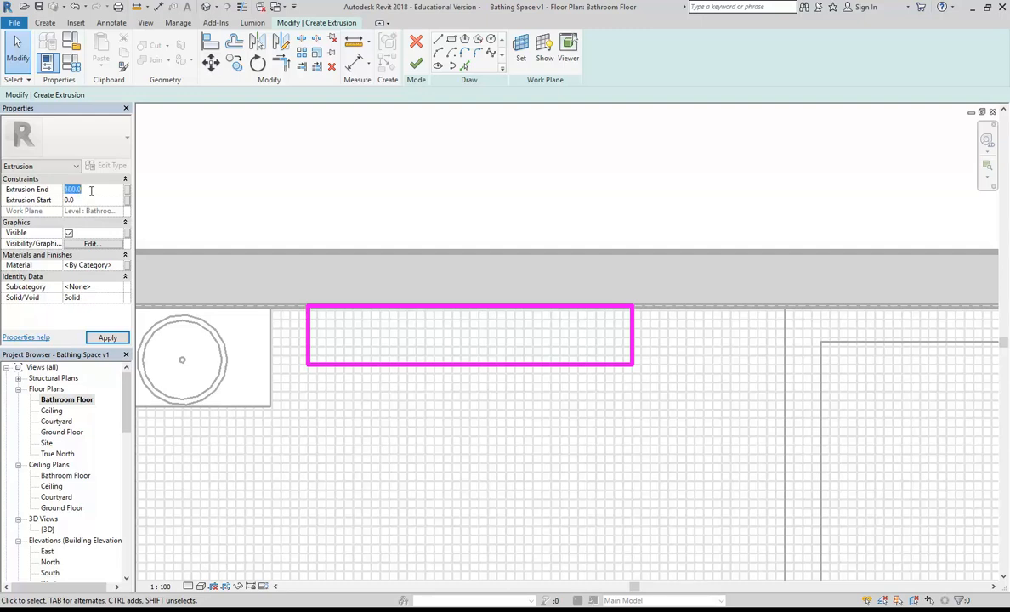
type("700")
key("Return")
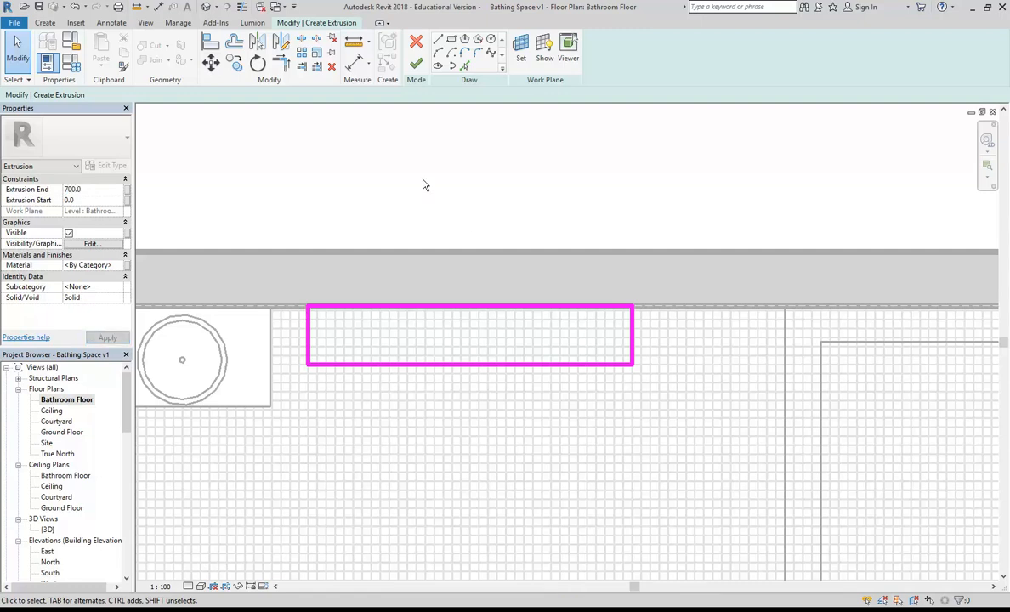
scroll(424, 184, "up", 1)
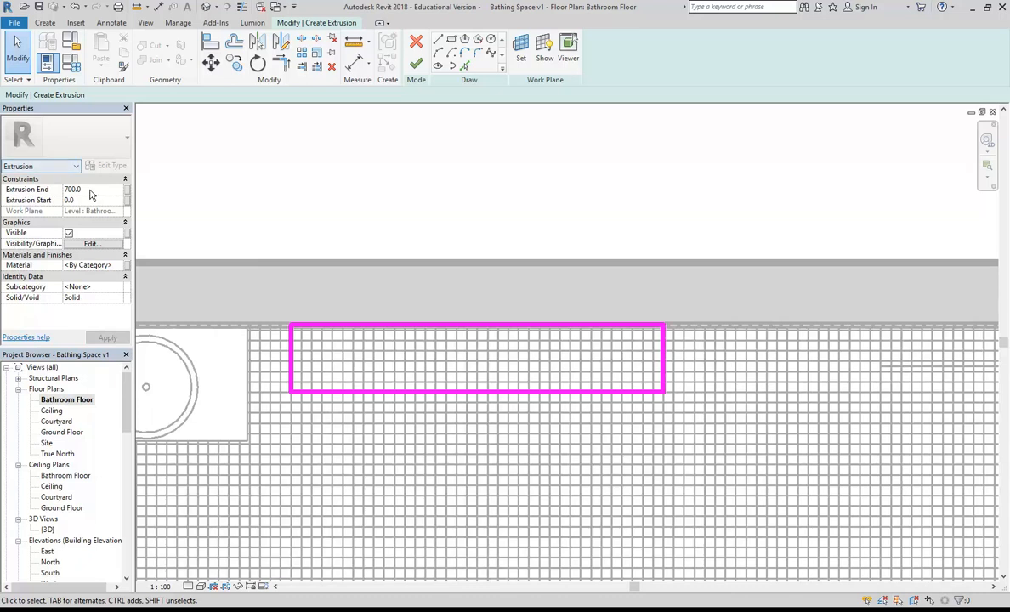
left_click(416, 68)
left_click(442, 212)
middle_click_drag(441, 211, 393, 212)
left_click(414, 59)
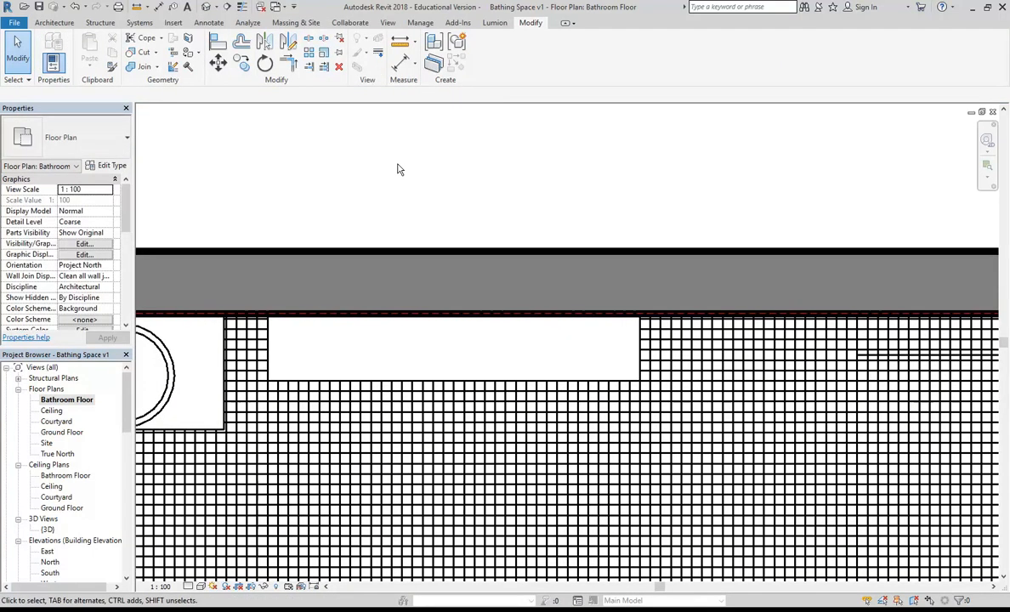
Step: Start placing a loadable component and browse the Revit Library to Plumbing Fixtures > Basins and Sinks
left_click(44, 24)
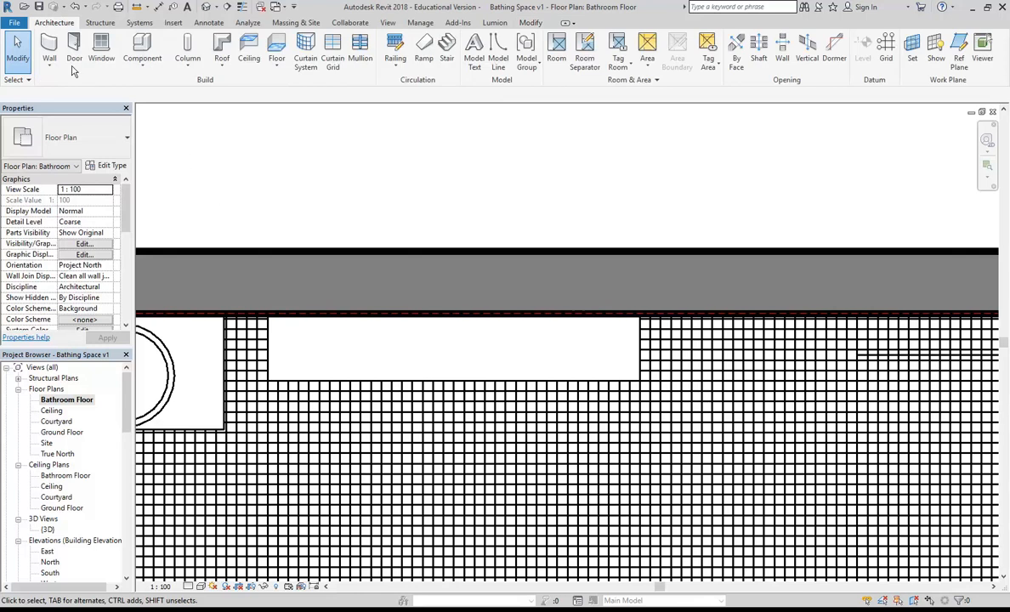
left_click(141, 68)
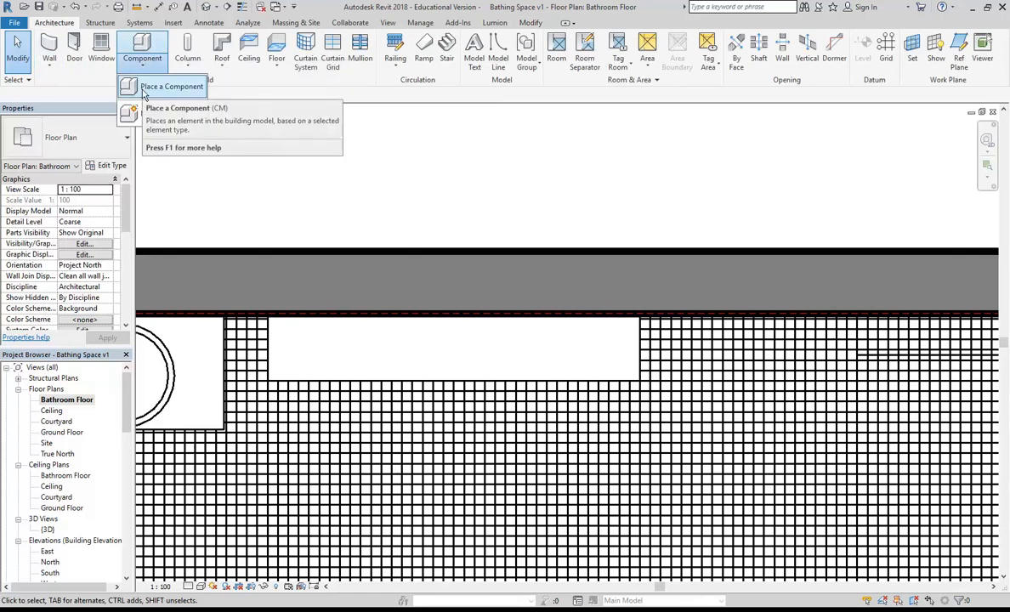
left_click(161, 87)
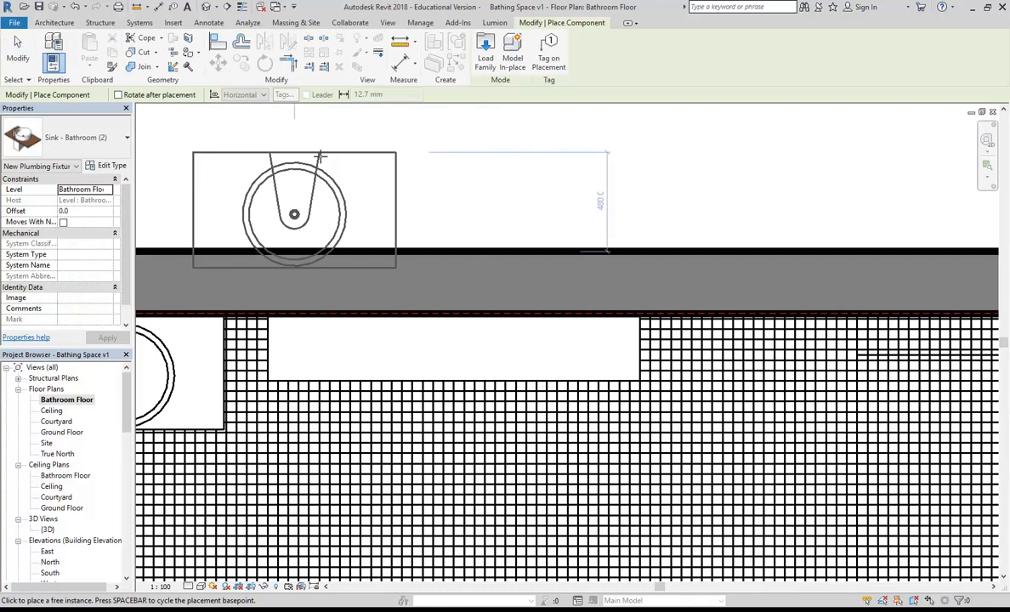
left_click(484, 53)
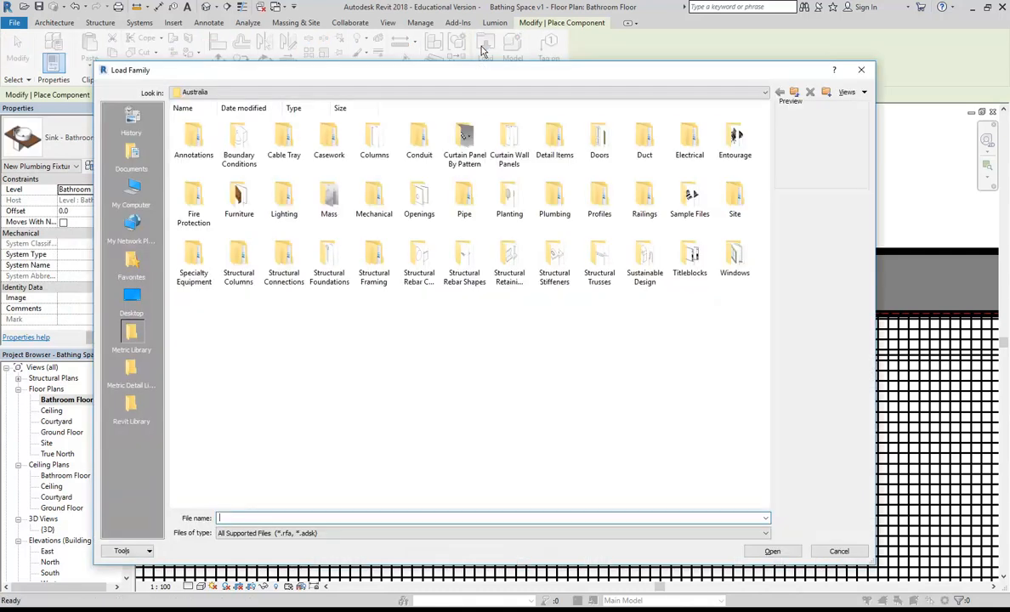
left_click(132, 406)
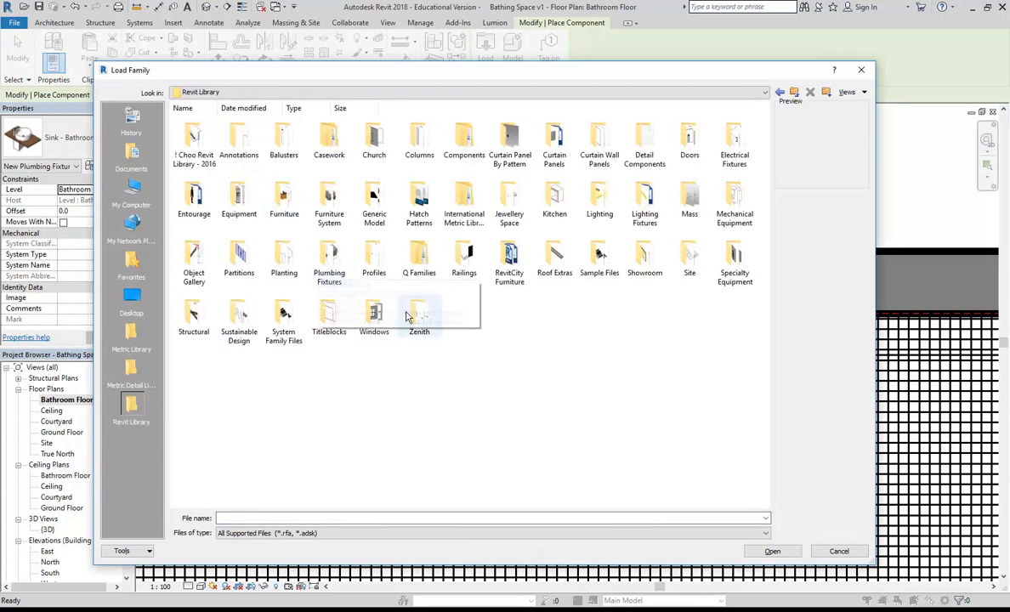
double_click(330, 259)
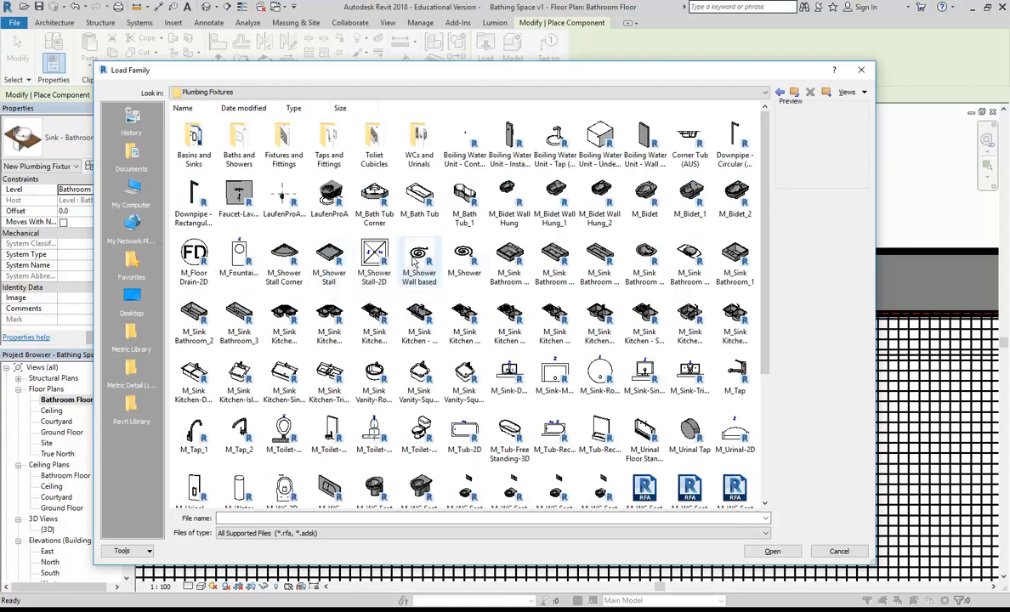
double_click(194, 143)
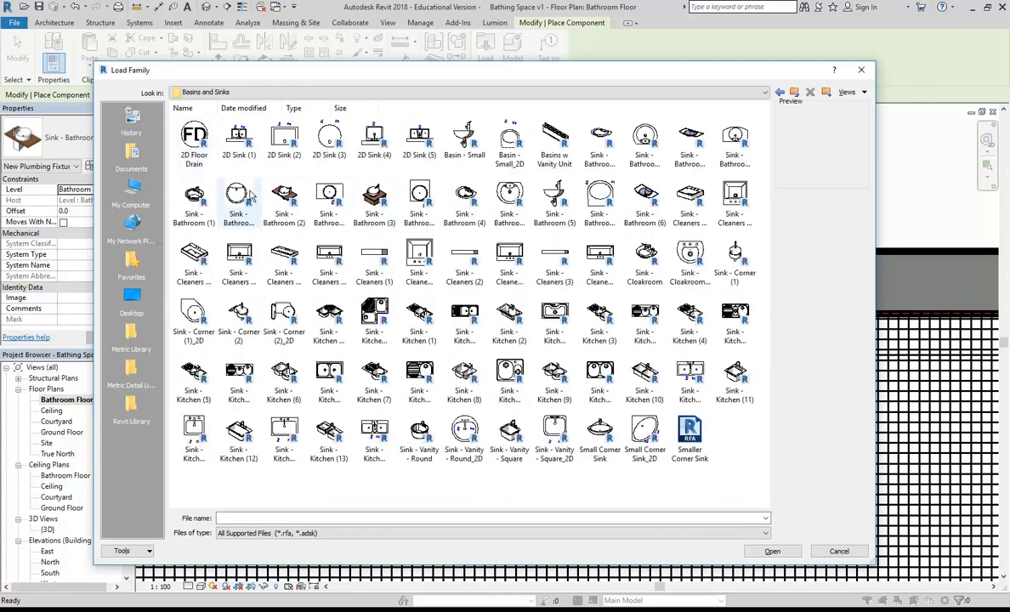
Step: Preview the bathroom, corner, vanity and cloakroom sink families, settling on Sink - Bathroom (1)
left_click(240, 199)
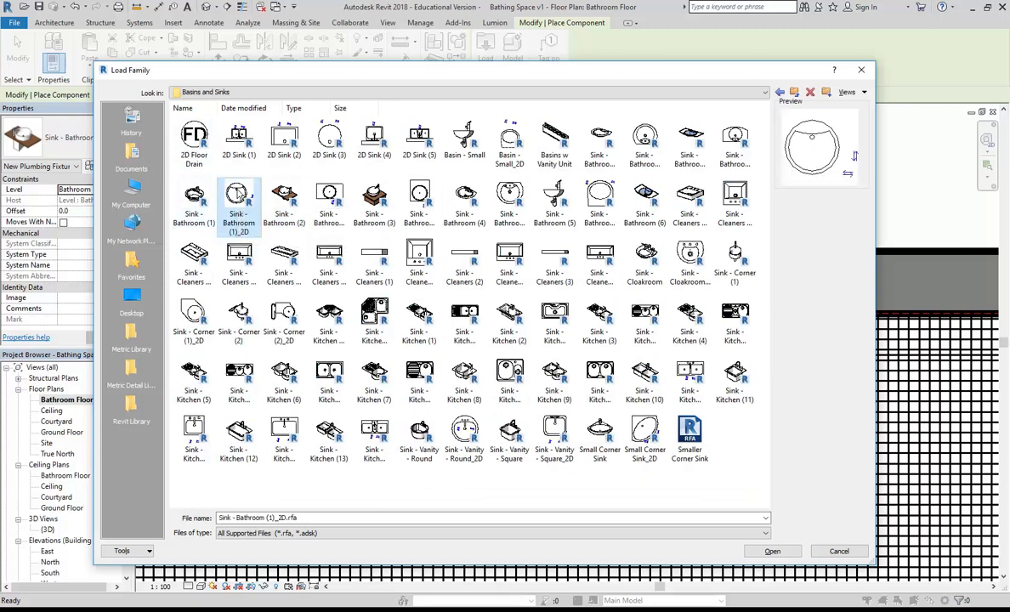
left_click(188, 194)
left_click(241, 201)
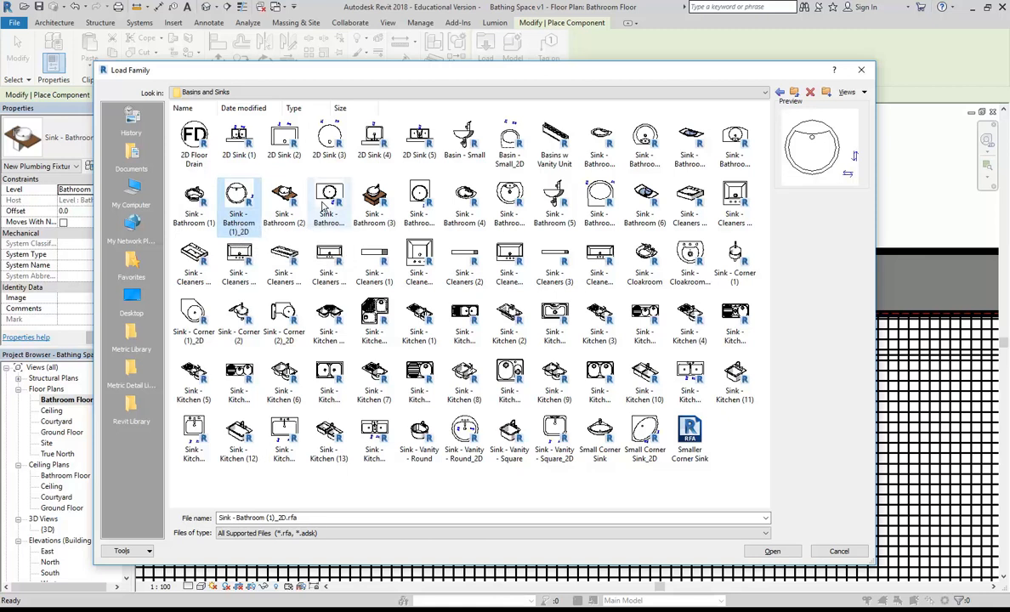
left_click(464, 202)
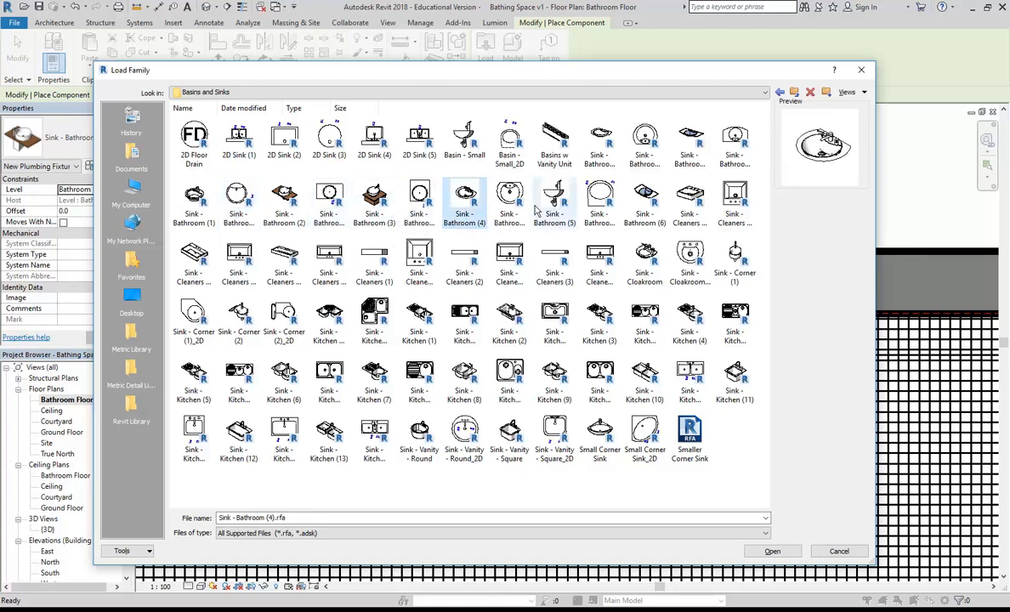
left_click(690, 197)
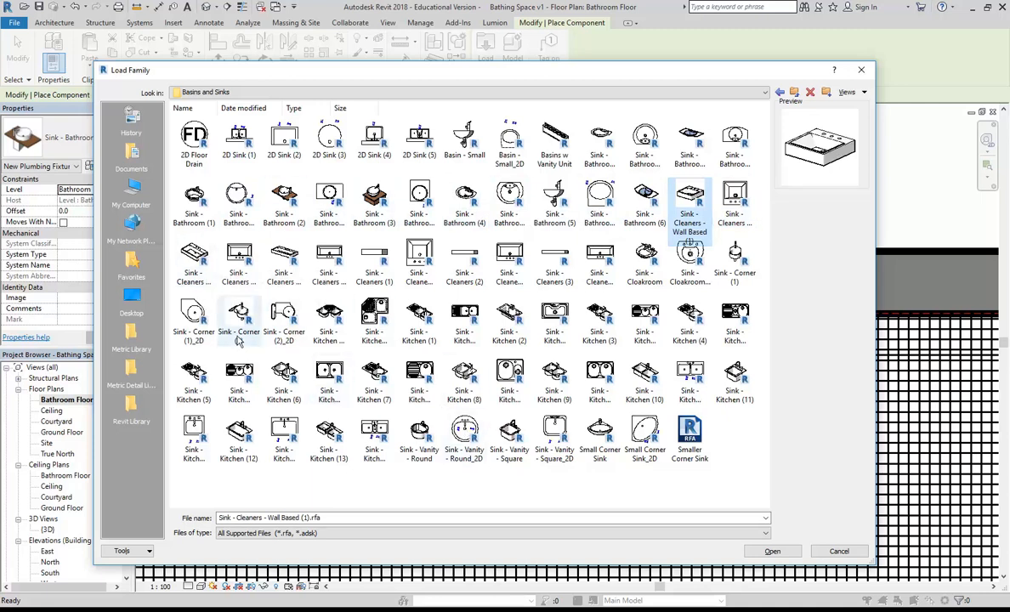
left_click(281, 316)
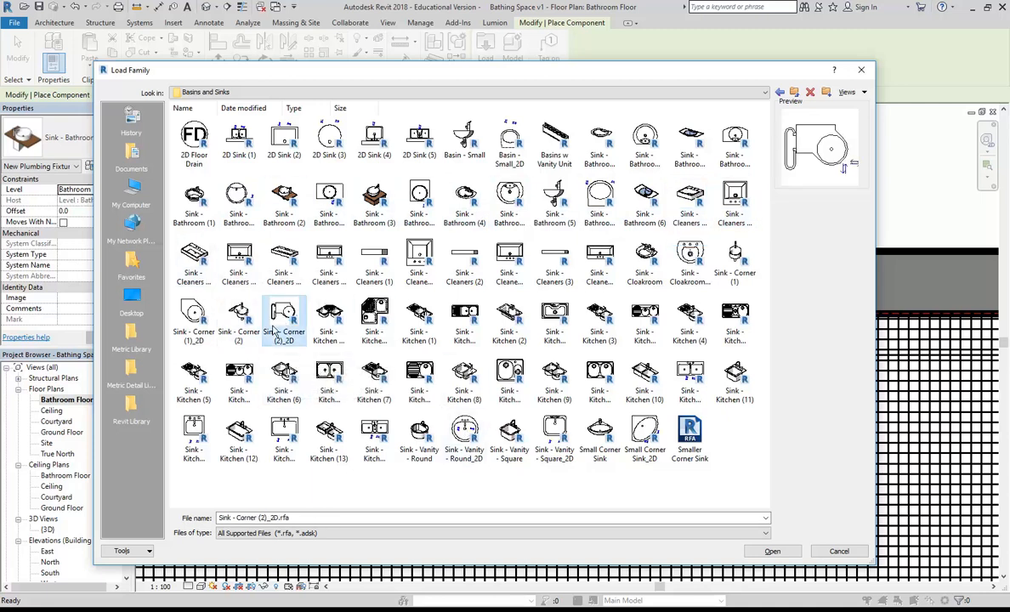
left_click(232, 319)
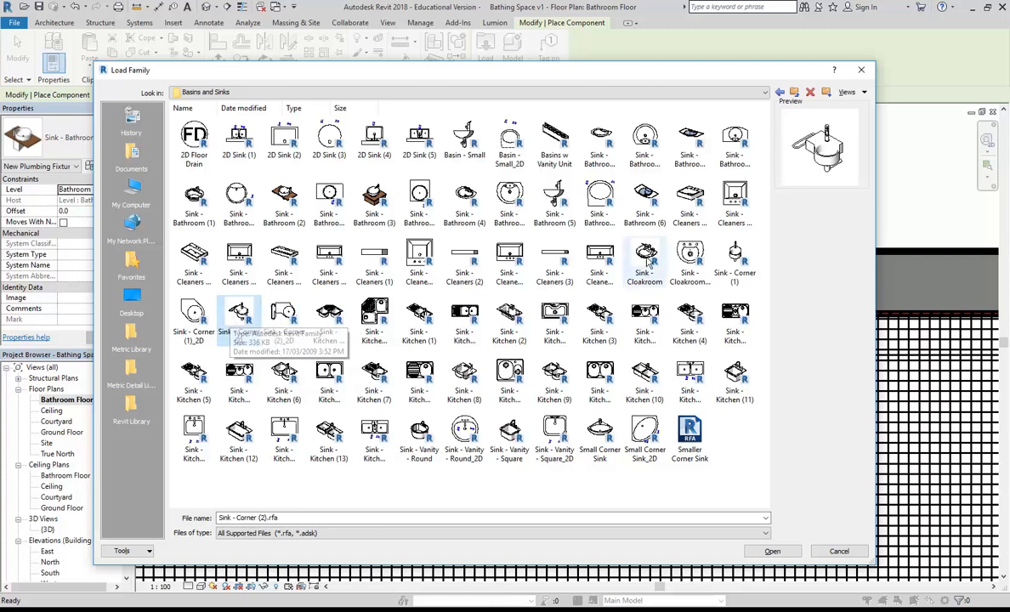
left_click(736, 259)
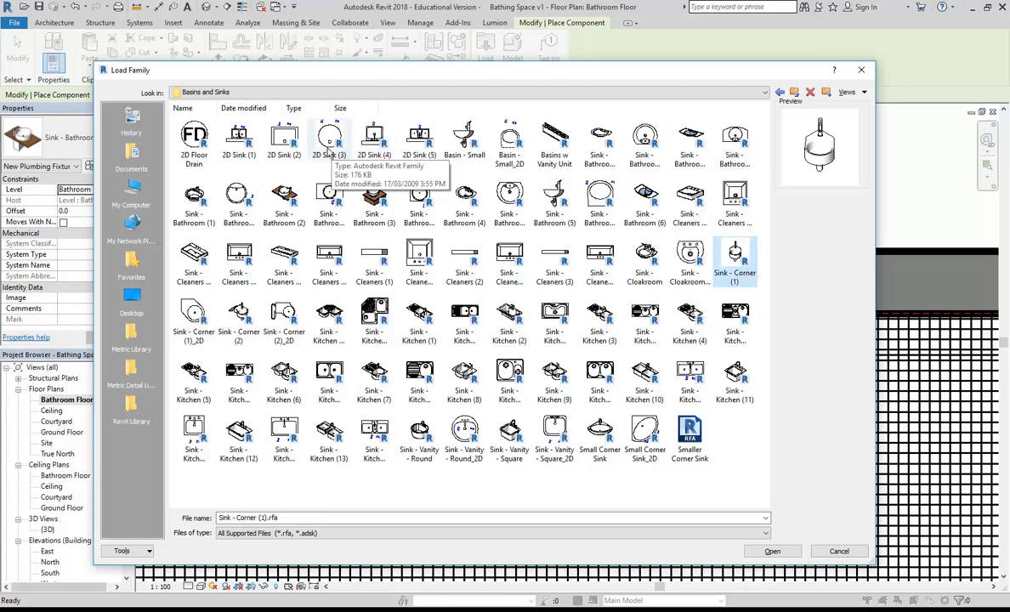
left_click(196, 201)
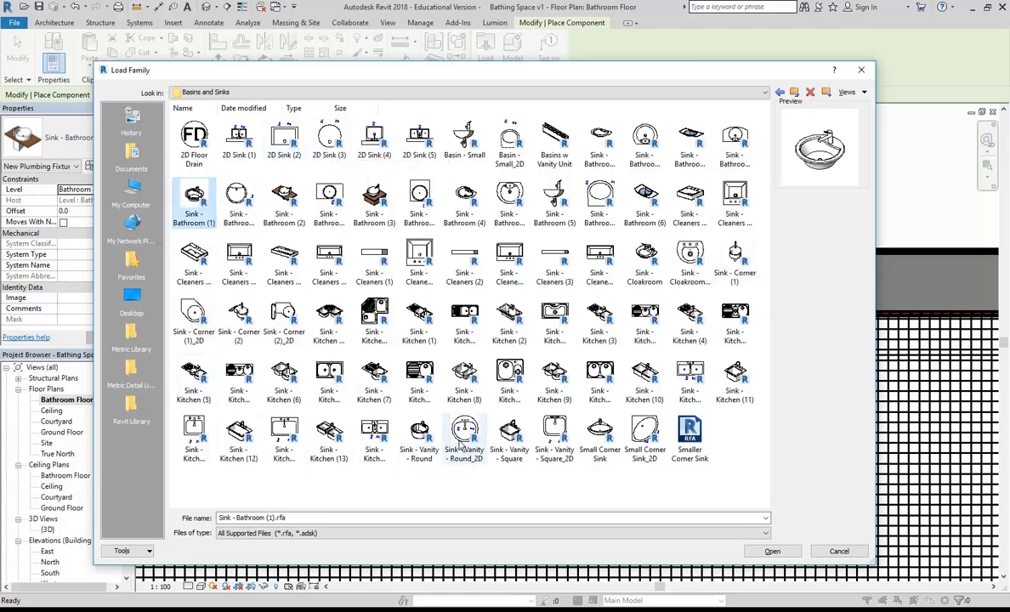
left_click(429, 436)
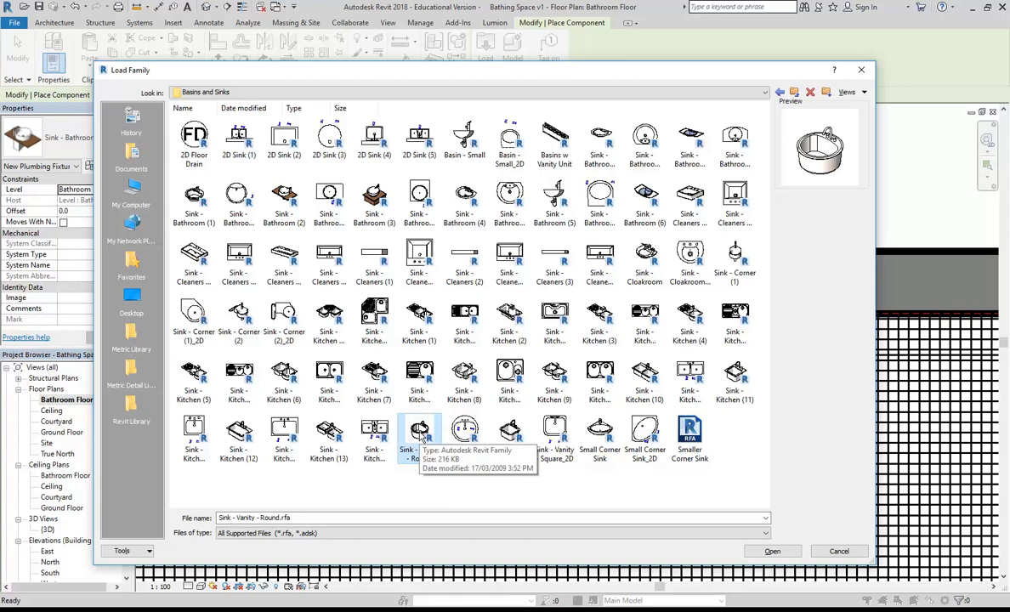
left_click(634, 266)
left_click(691, 259)
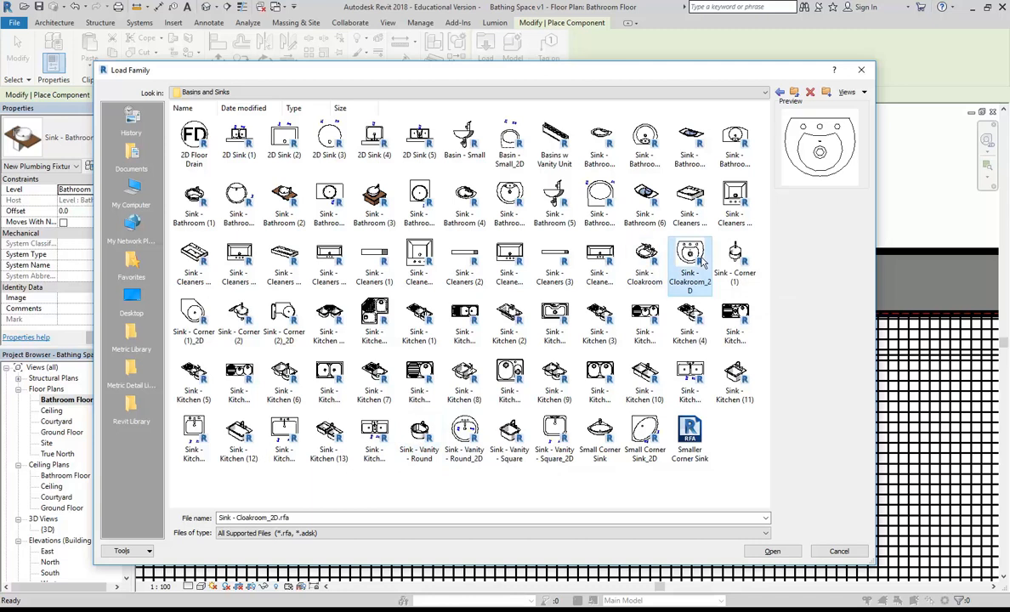
left_click(738, 261)
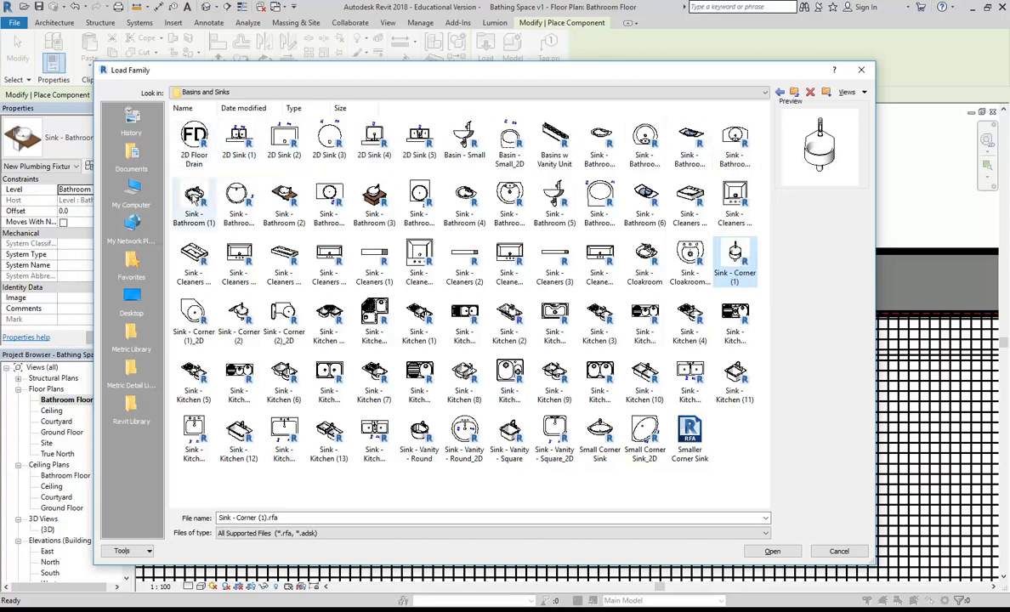
left_click(195, 198)
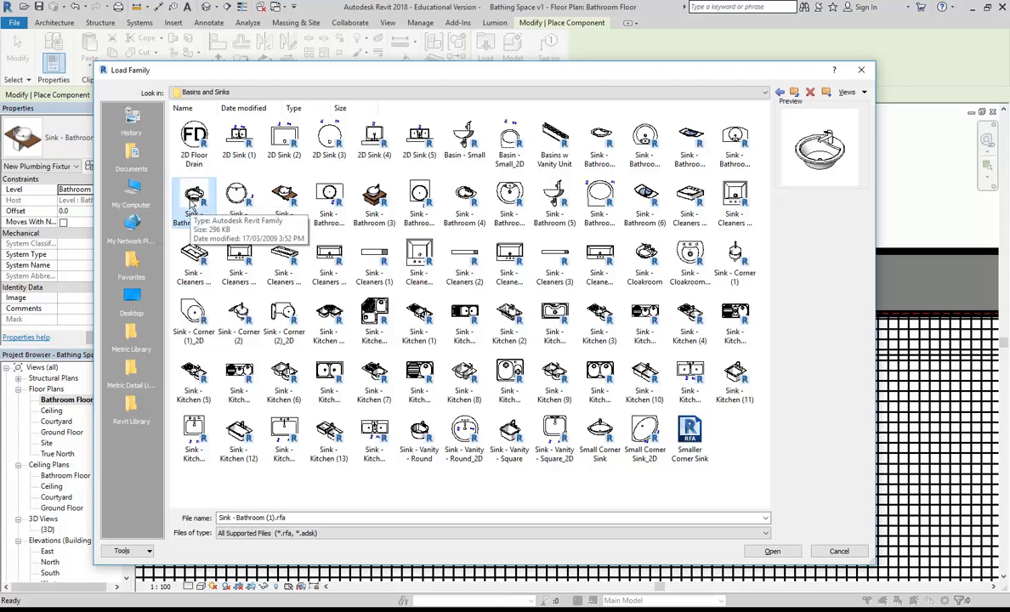
Step: Load Sink - Bathroom (1) and place two of these basins along the vanity against the wall
double_click(194, 202)
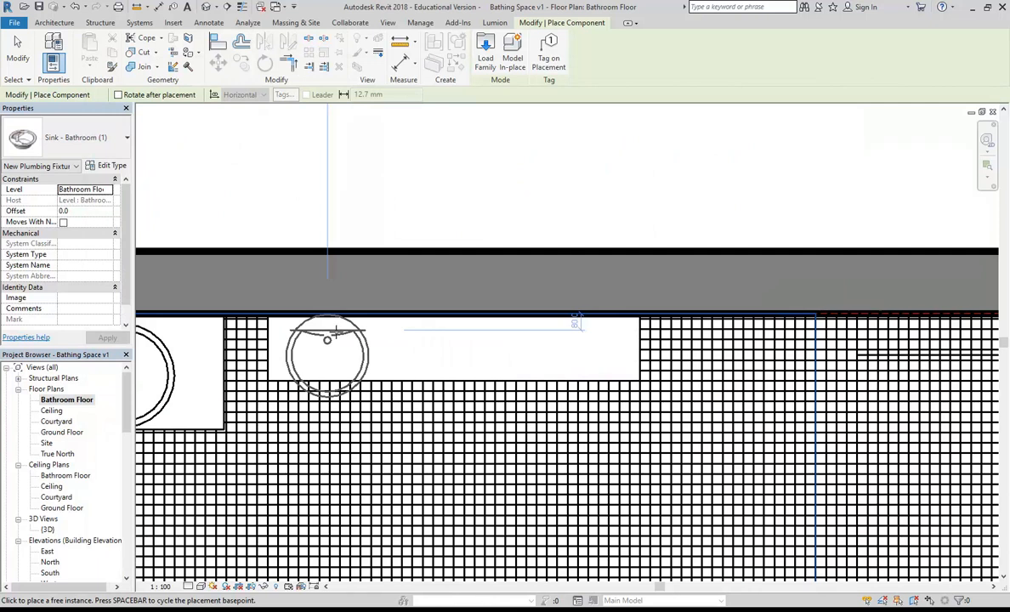
scroll(450, 362, "up", 2)
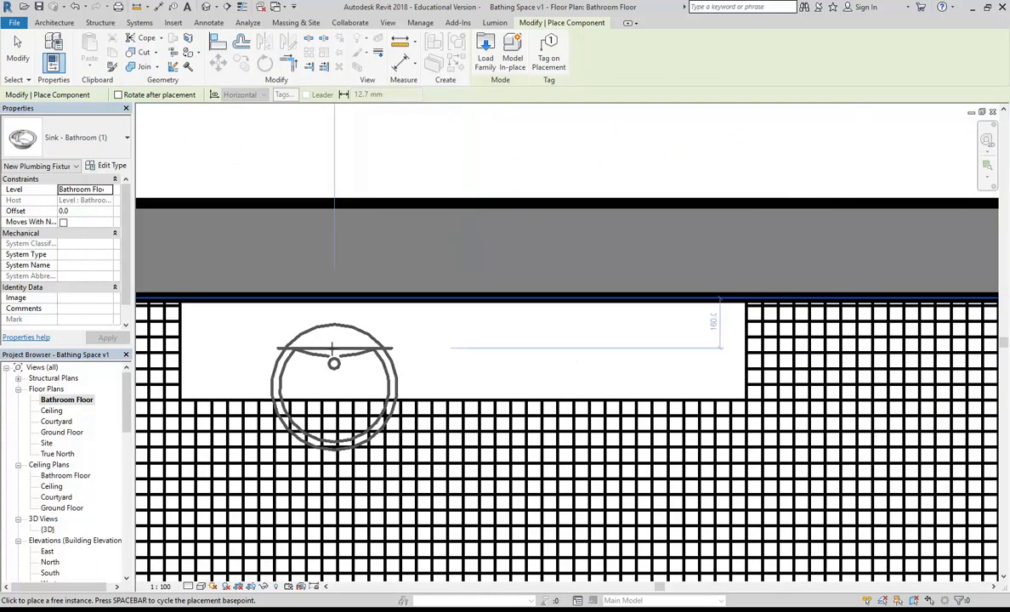
left_click(333, 348)
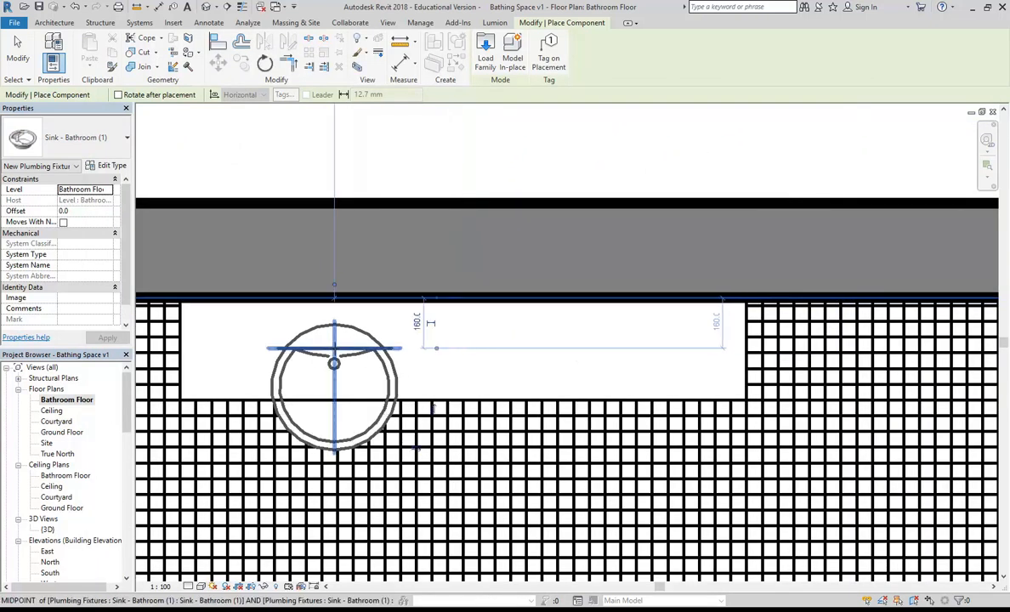
left_click(605, 348)
key("Escape")
key("Escape")
scroll(492, 417, "down", 2)
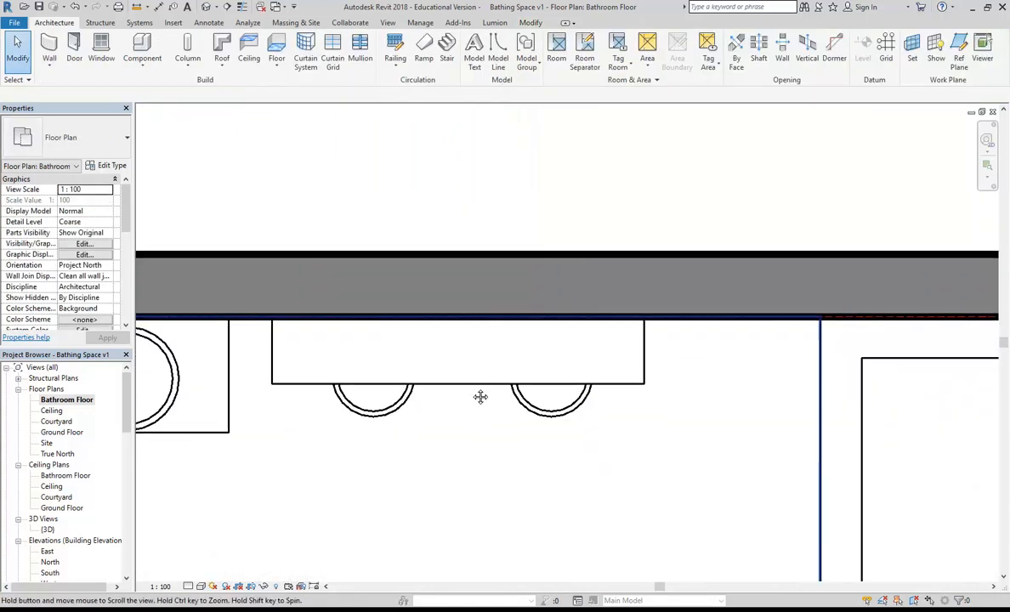
Step: In the 3D view, select both Sink - Bathroom (1) basins and set their offset to 700
double_click(50, 530)
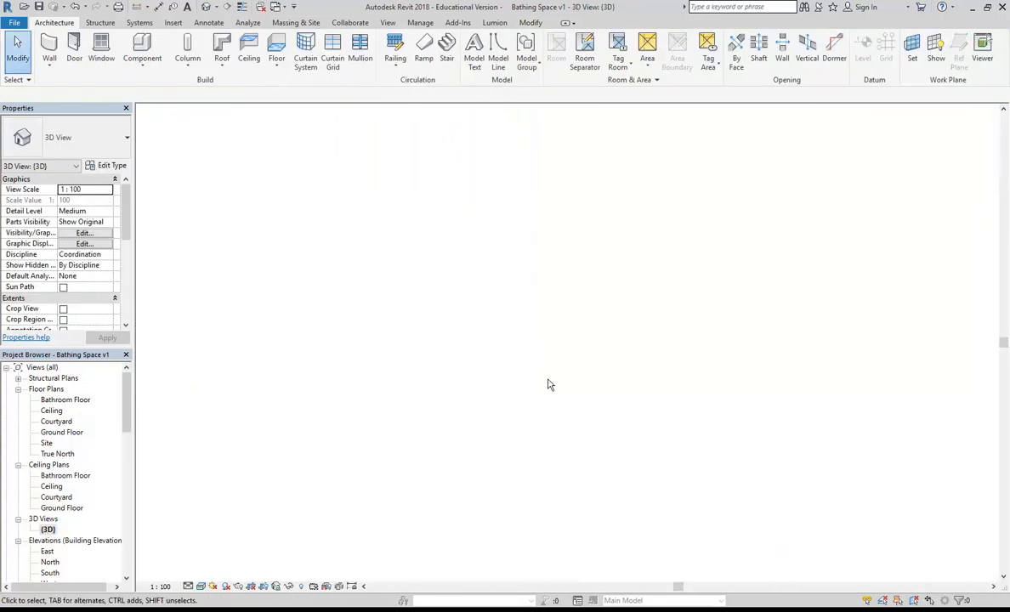
middle_click_drag(583, 332, 608, 446, "shift")
scroll(608, 447, "up", 5)
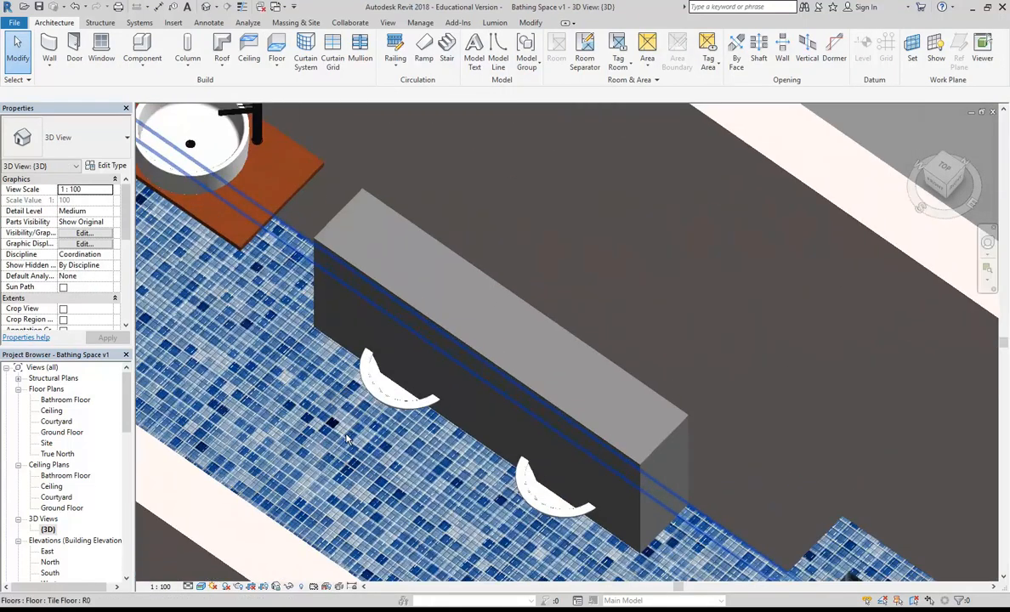
middle_click_drag(369, 421, 413, 417, "shift")
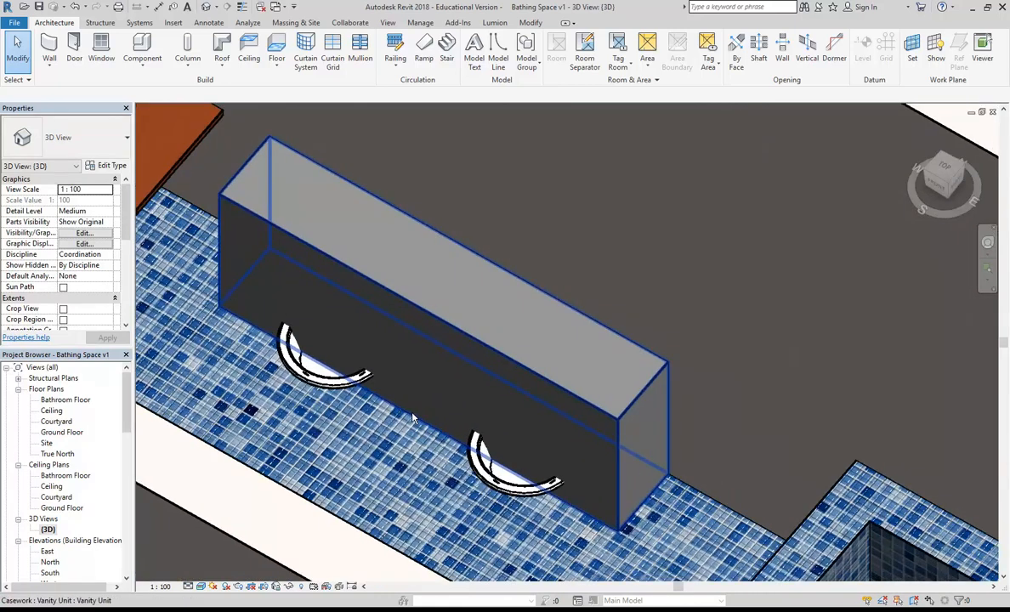
left_click(310, 384)
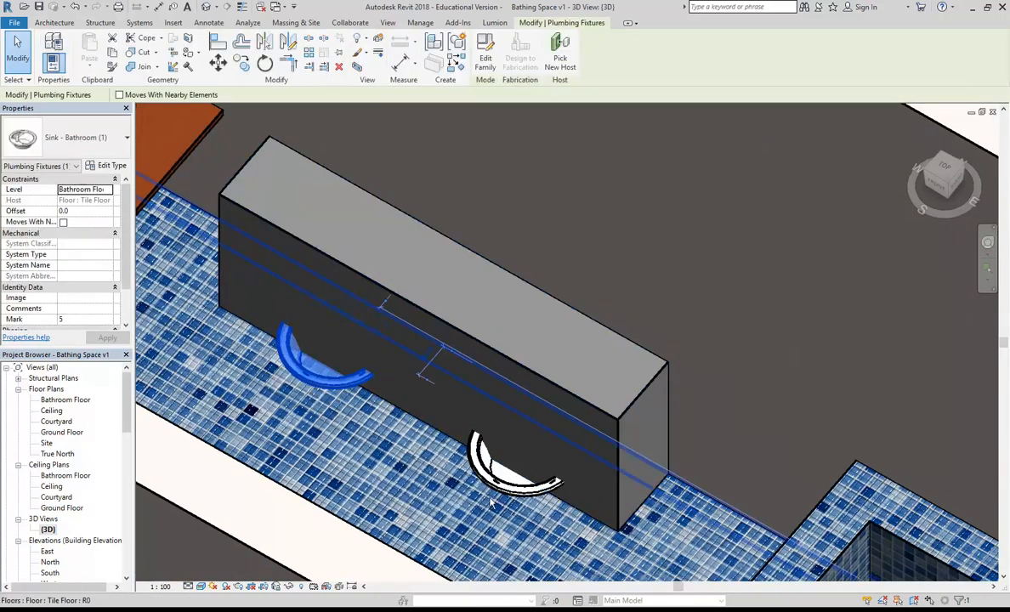
left_click(502, 486, "ctrl")
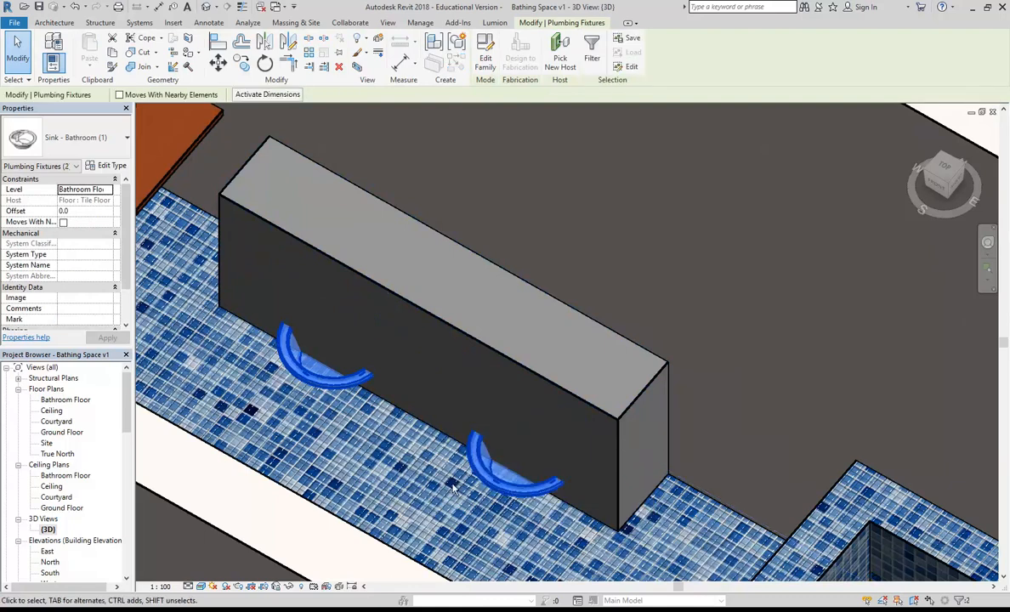
left_click(85, 211)
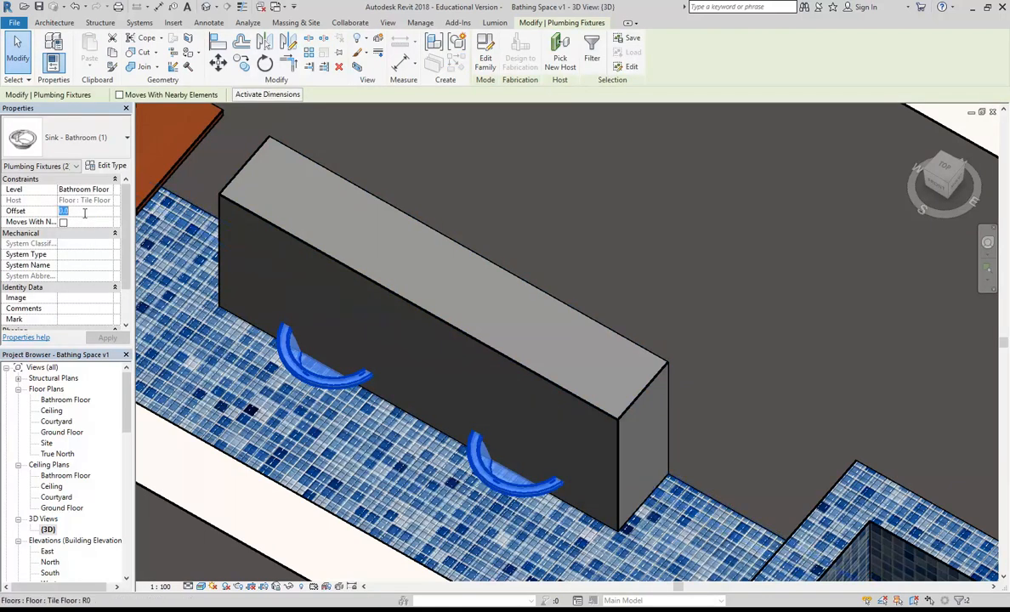
type("70")
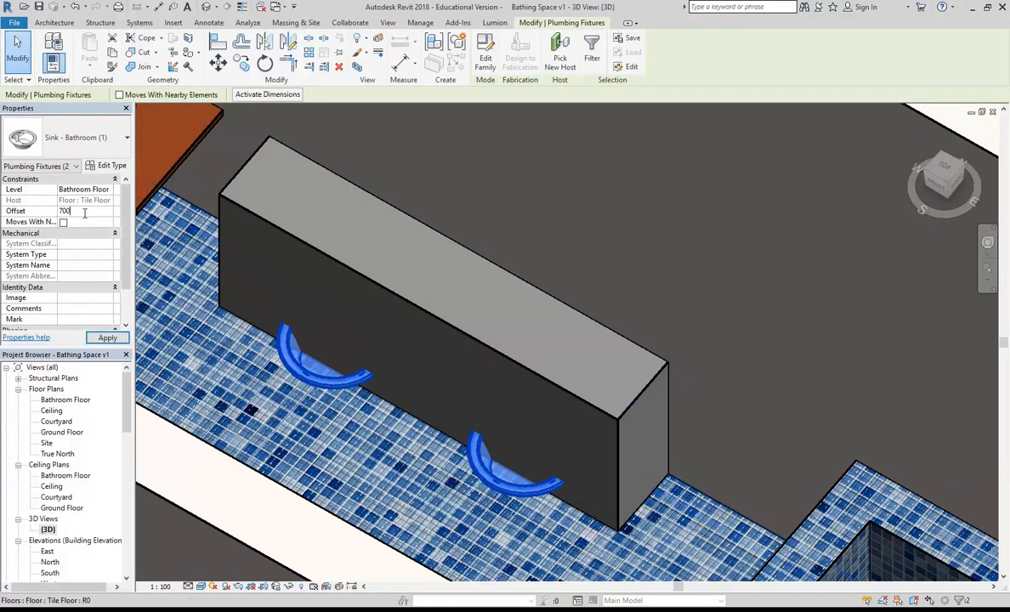
key("Return")
Step: Inspect the raised basins from several angles in 3D, then return to the Ground Floor plan
middle_click_drag(365, 349, 373, 318, "shift")
key("Escape")
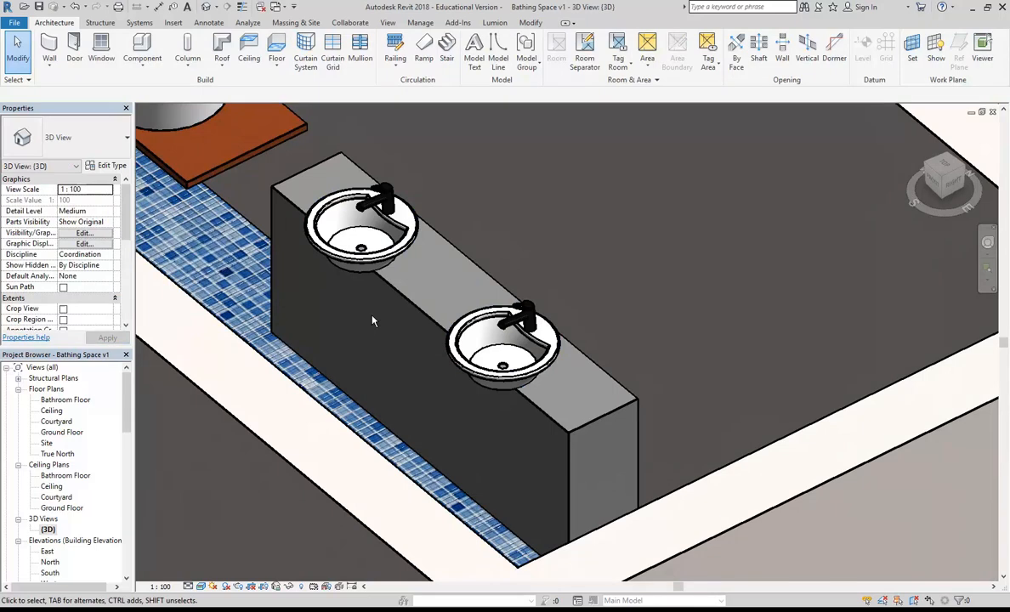
middle_click_drag(372, 320, 317, 231, "shift")
left_click(316, 228)
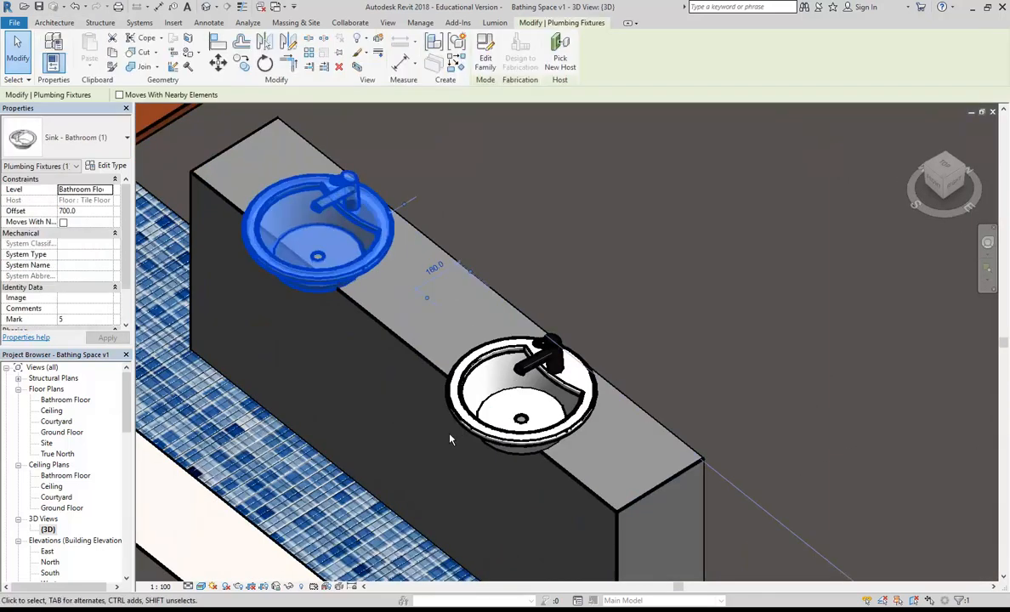
key("Escape")
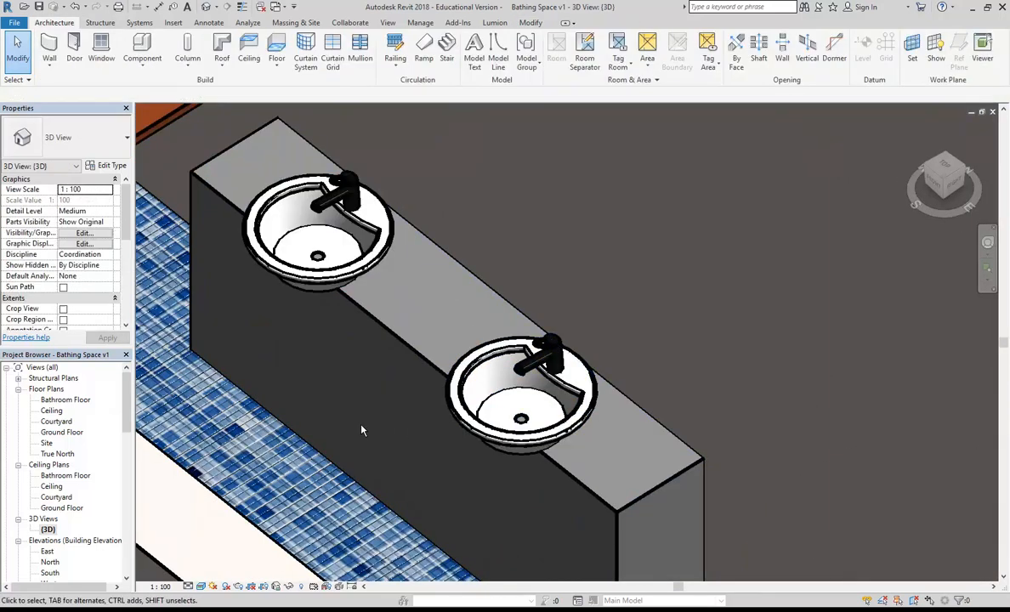
scroll(329, 424, "down", 4)
middle_click_drag(350, 426, 386, 412)
double_click(62, 432)
scroll(414, 355, "down", 6)
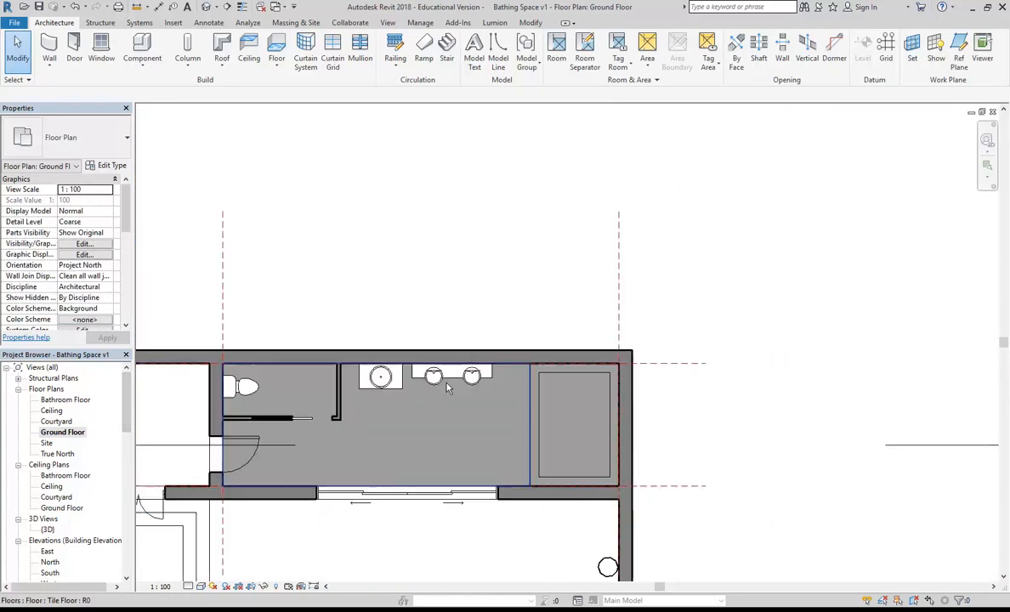
Step: Open the Section 1 view and zoom in on the vanity and basins
middle_click_drag(385, 369, 366, 374)
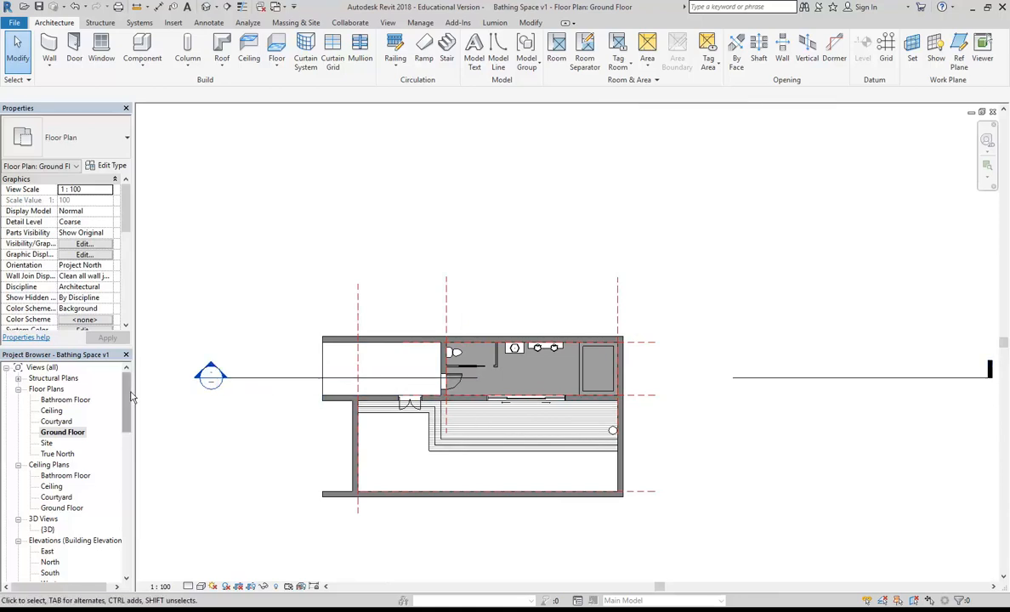
scroll(85, 442, "down", 3)
left_click(56, 498)
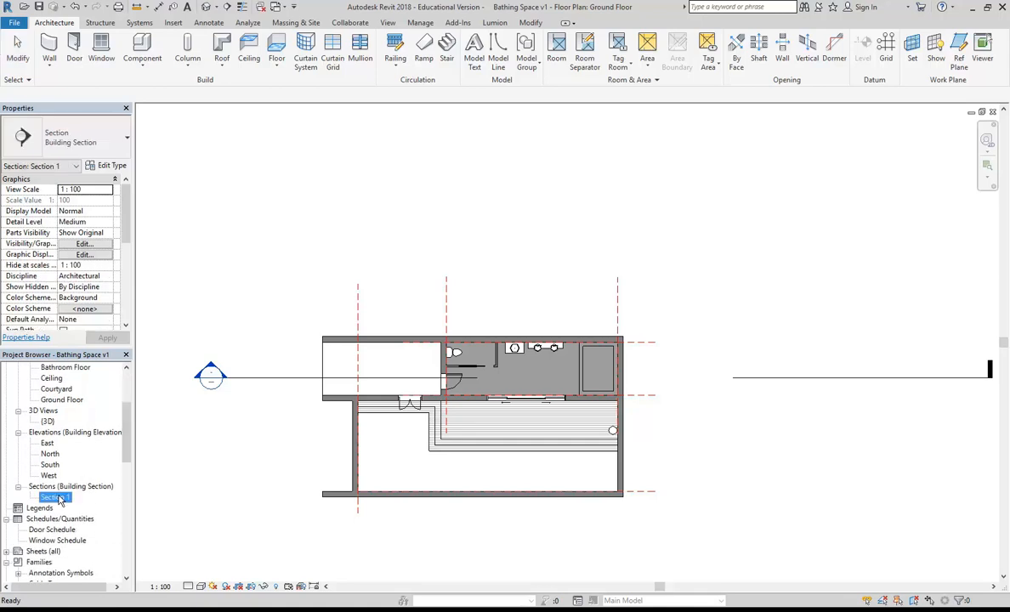
double_click(56, 498)
scroll(508, 431, "up", 3)
scroll(493, 432, "up", 4)
scroll(453, 411, "up", 3)
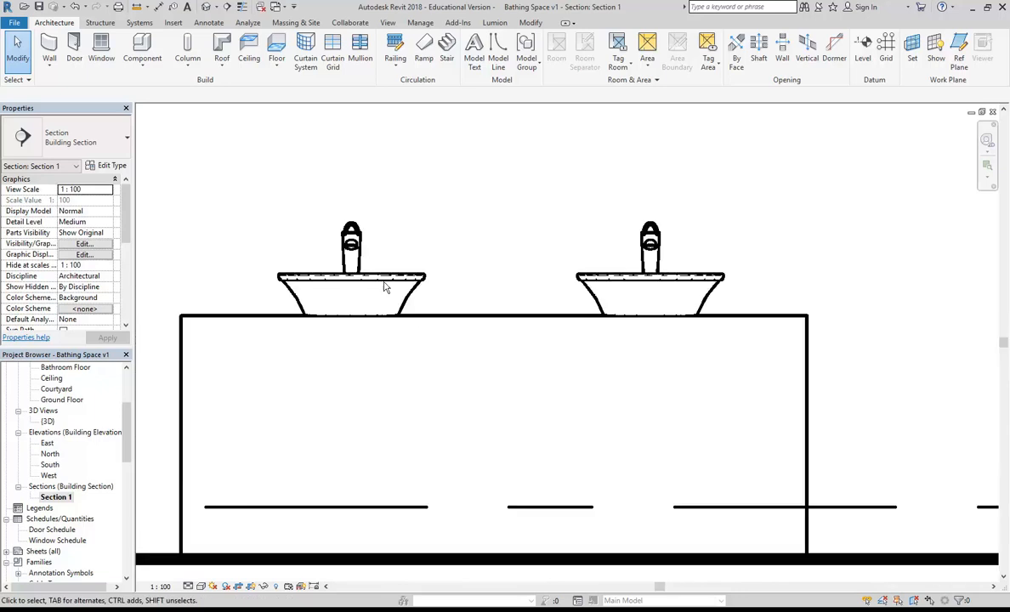
Step: Select both basins and nudge them down into the vanity top to a 610.0 offset
left_click(385, 282)
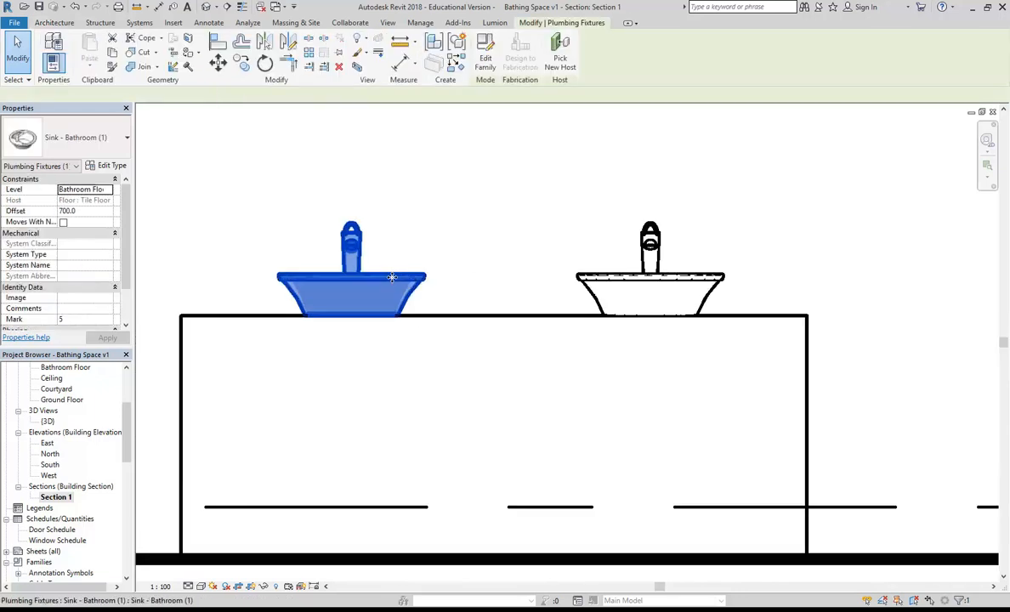
left_click(587, 280, "ctrl")
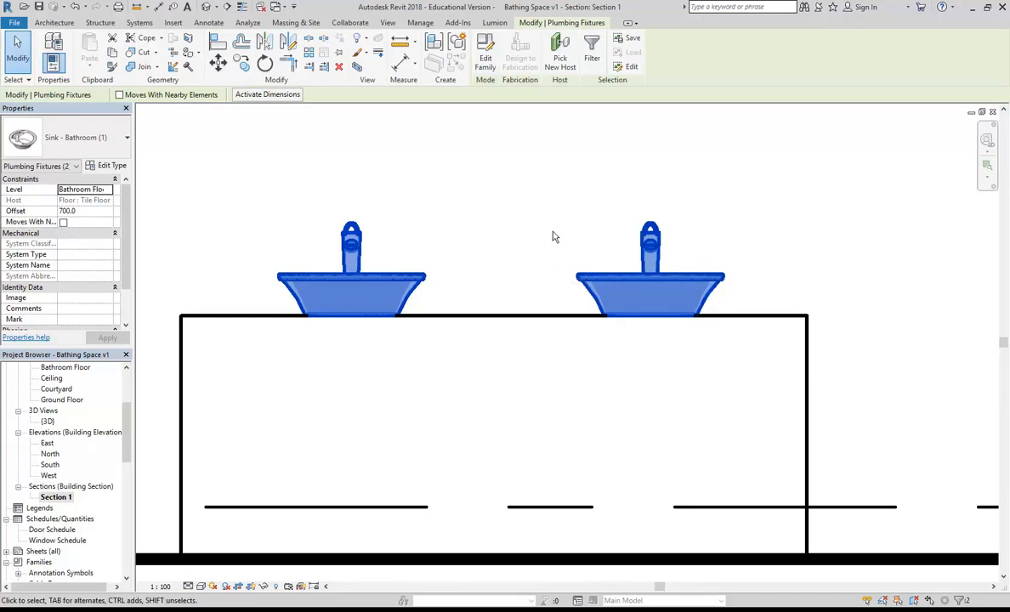
key("Down")
key("Down")
key("Down")
key("Down")
key("Down")
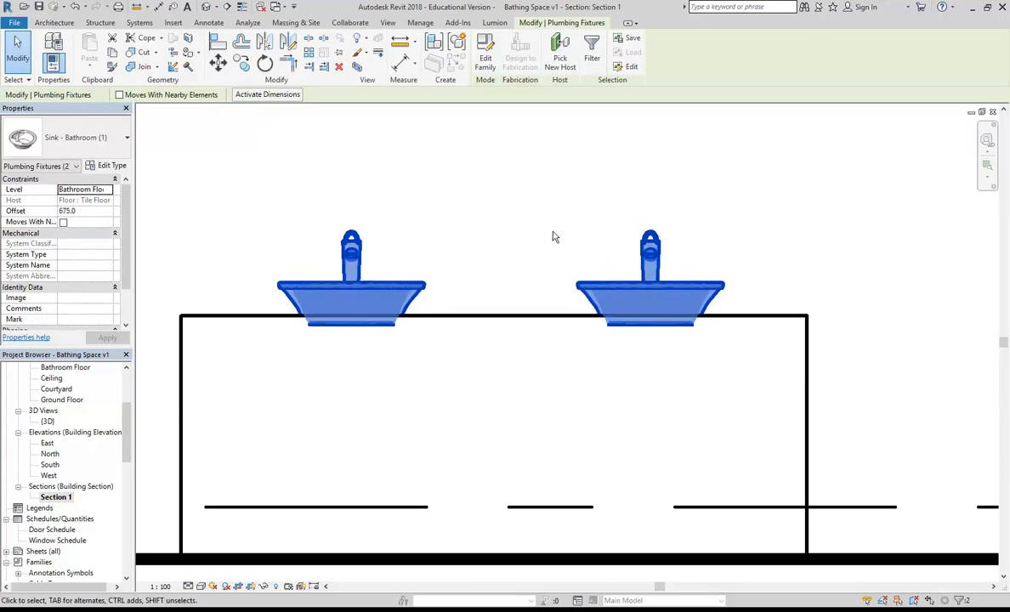
key("Down")
key("Down")
key("Down")
key("Down")
key("Down")
key("Down")
key("Down")
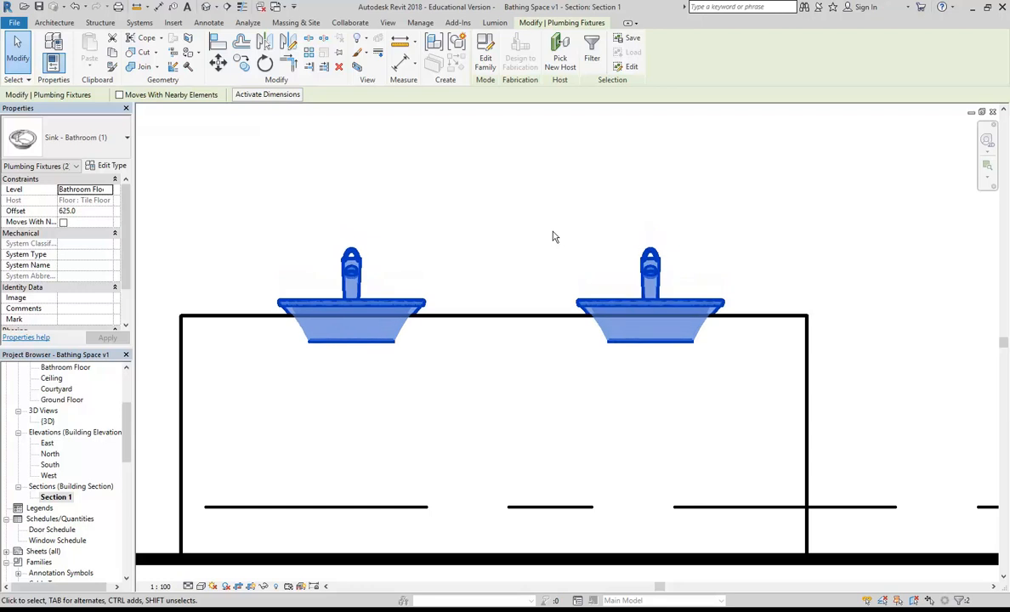
key("Down")
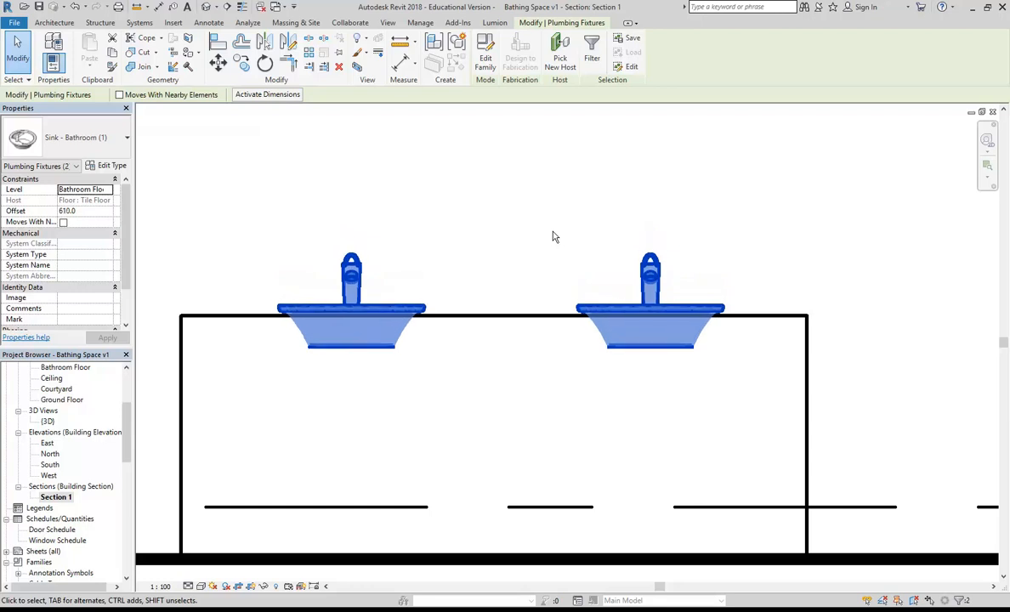
key("Escape")
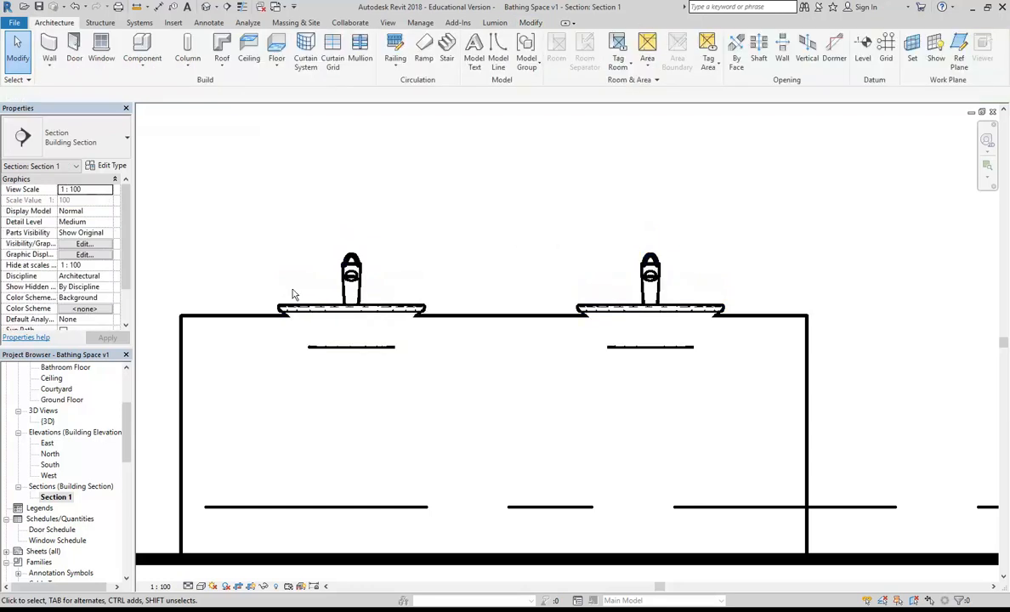
Step: Select the Vanity Unit in the 3D view, then open the Bathroom Floor plan
double_click(48, 421)
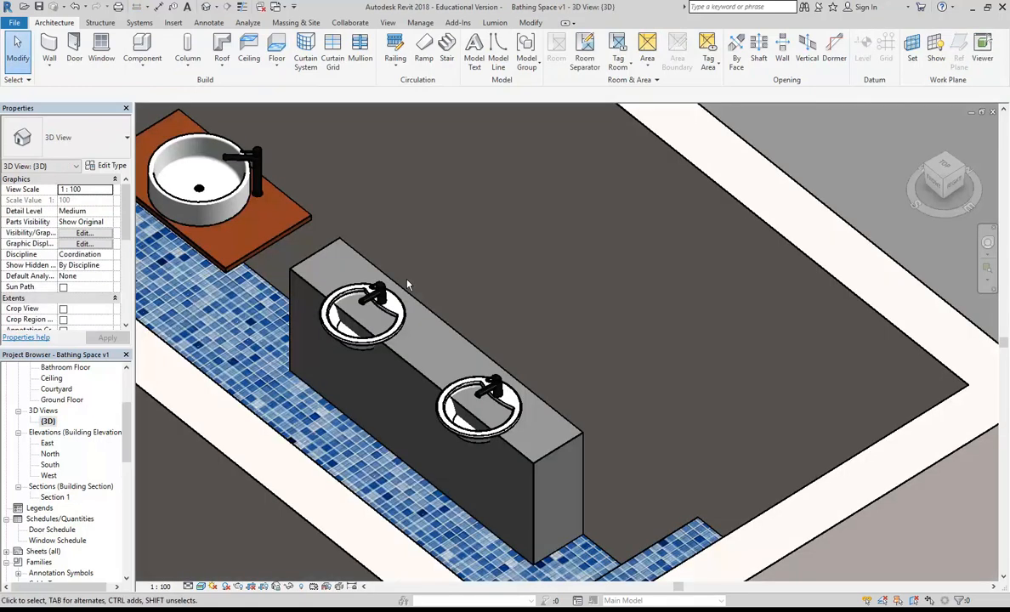
scroll(413, 344, "up", 5)
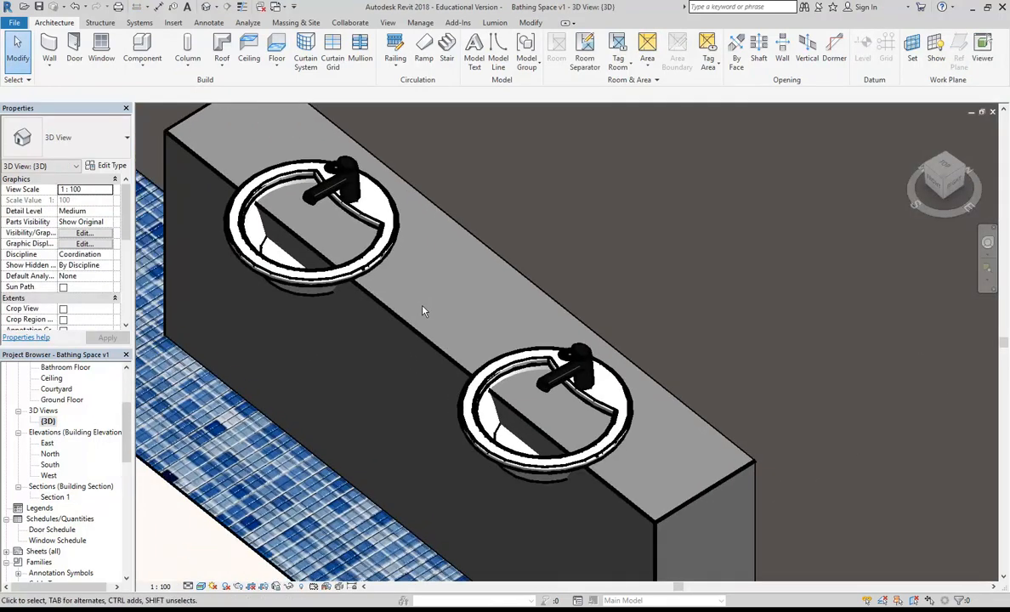
scroll(425, 307, "up", 1)
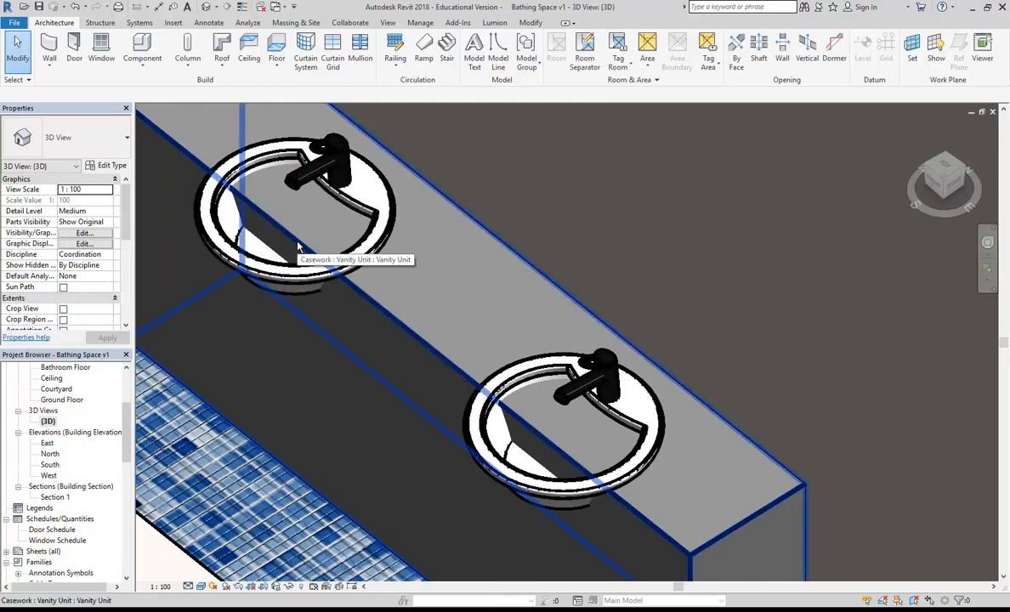
middle_click_drag(454, 270, 333, 293, "shift")
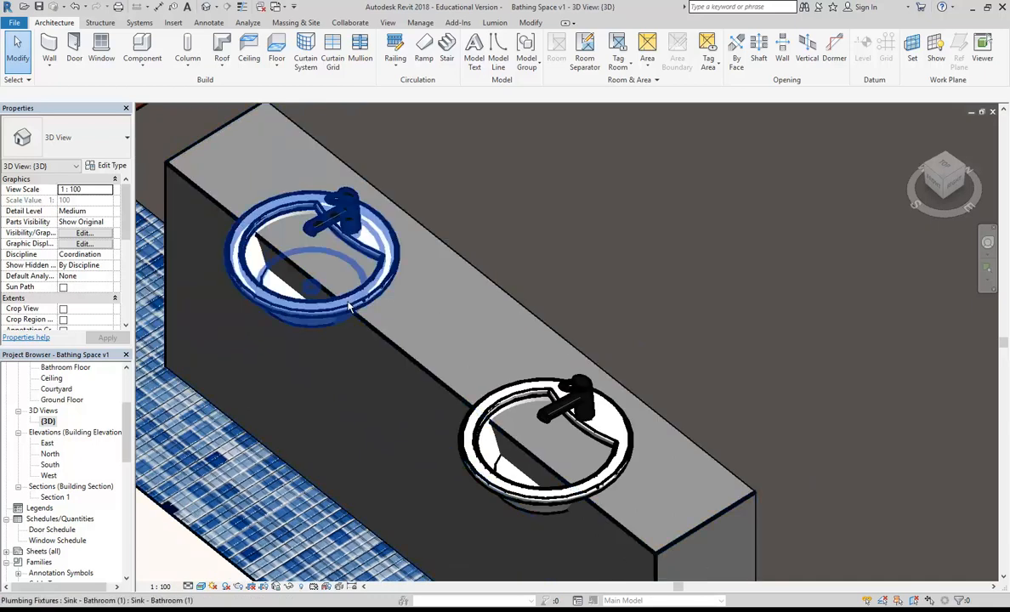
left_click(420, 366)
left_click_drag(124, 426, 124, 390)
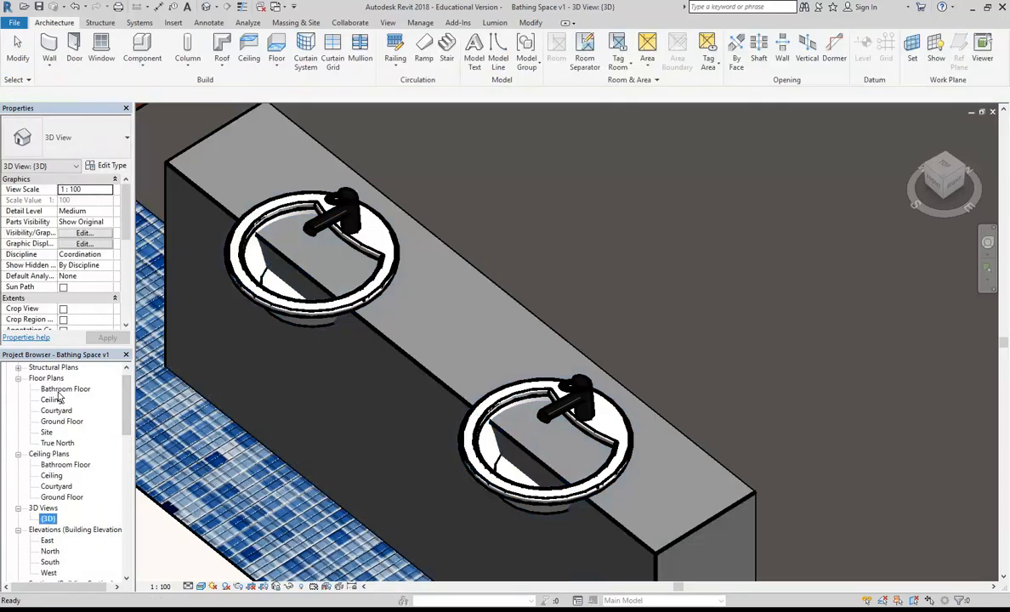
double_click(57, 390)
Step: Edit the Vanity Unit in place and start a Void Extrusion
scroll(387, 248, "up", 2)
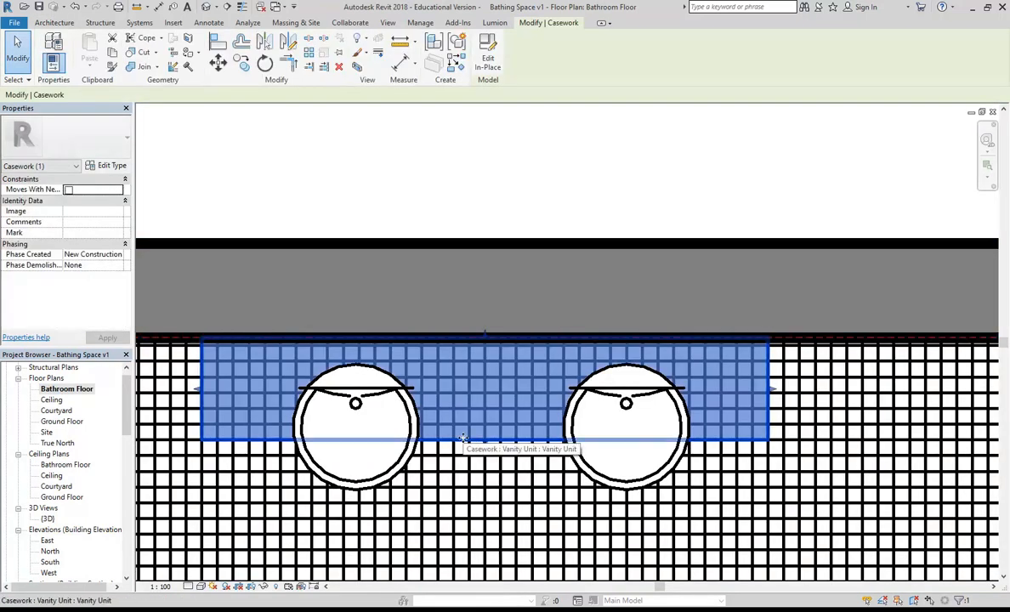
left_click(487, 61)
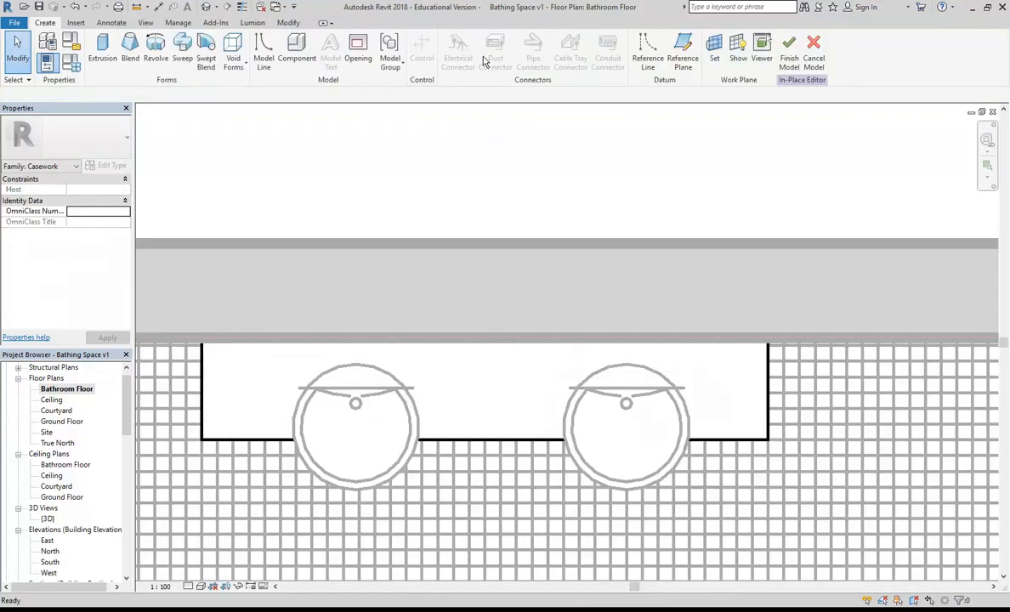
left_click(238, 51)
left_click(237, 87)
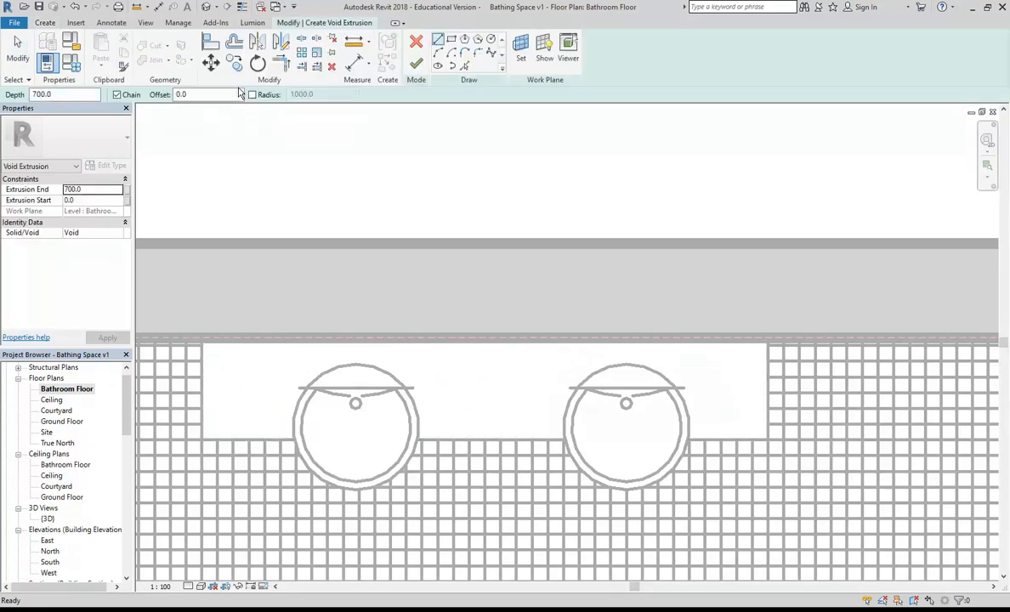
Step: Sketch two 174.1-radius void circles centred on the left and right basins
left_click(490, 40)
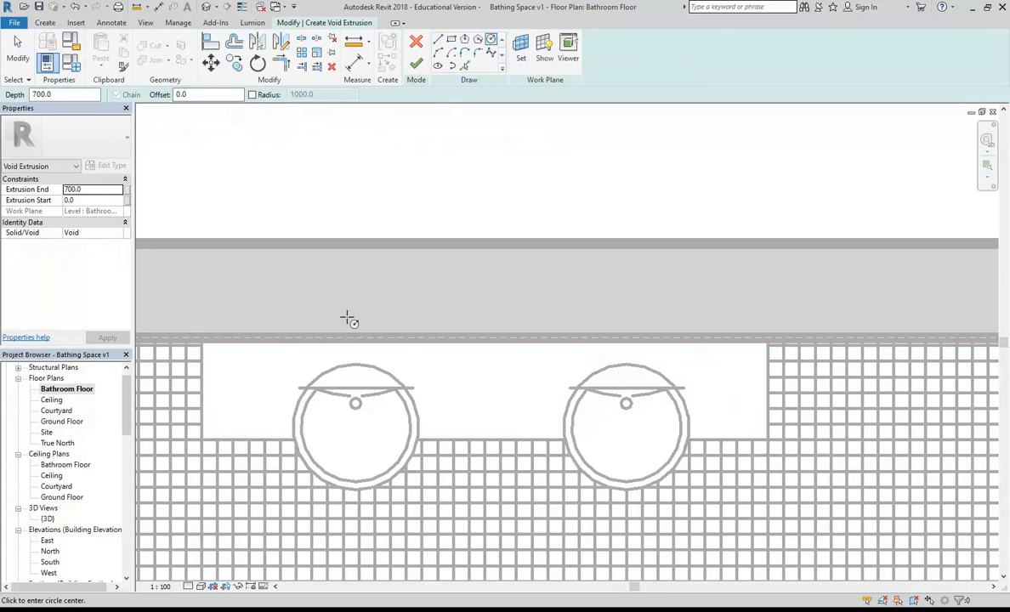
scroll(359, 396, "up", 3)
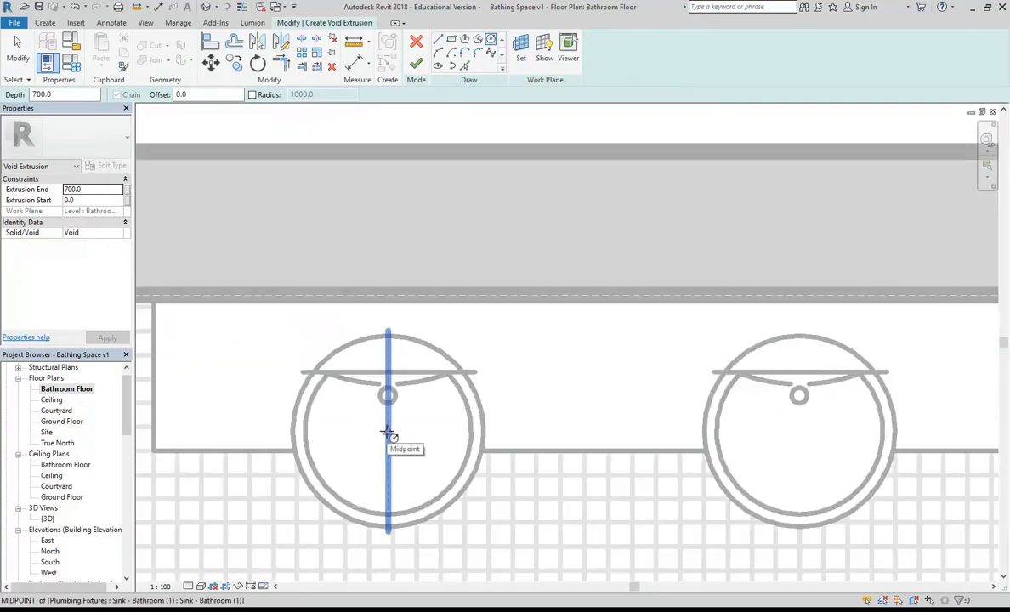
left_click(387, 431)
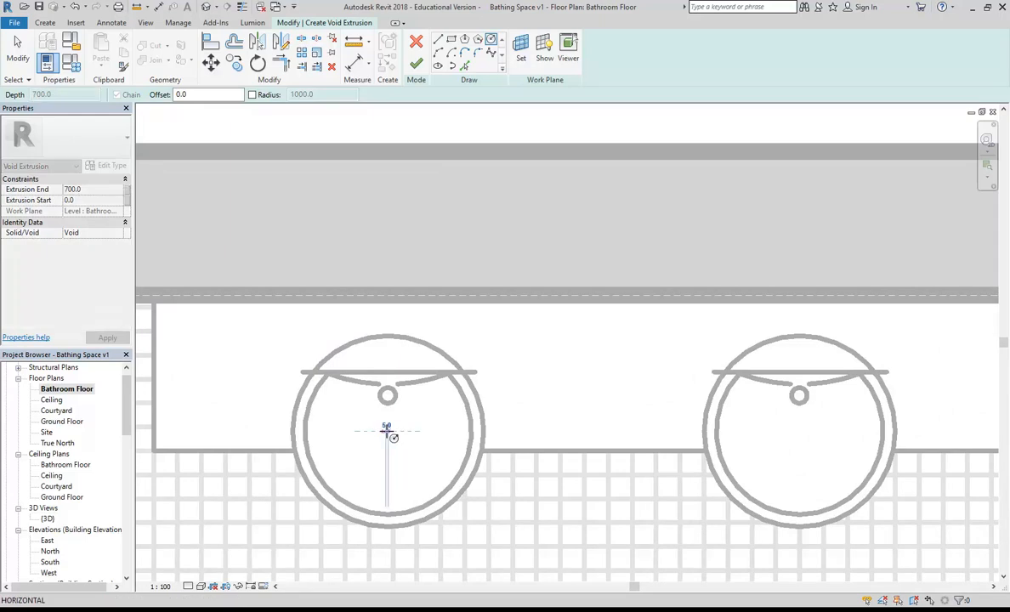
left_click(473, 422)
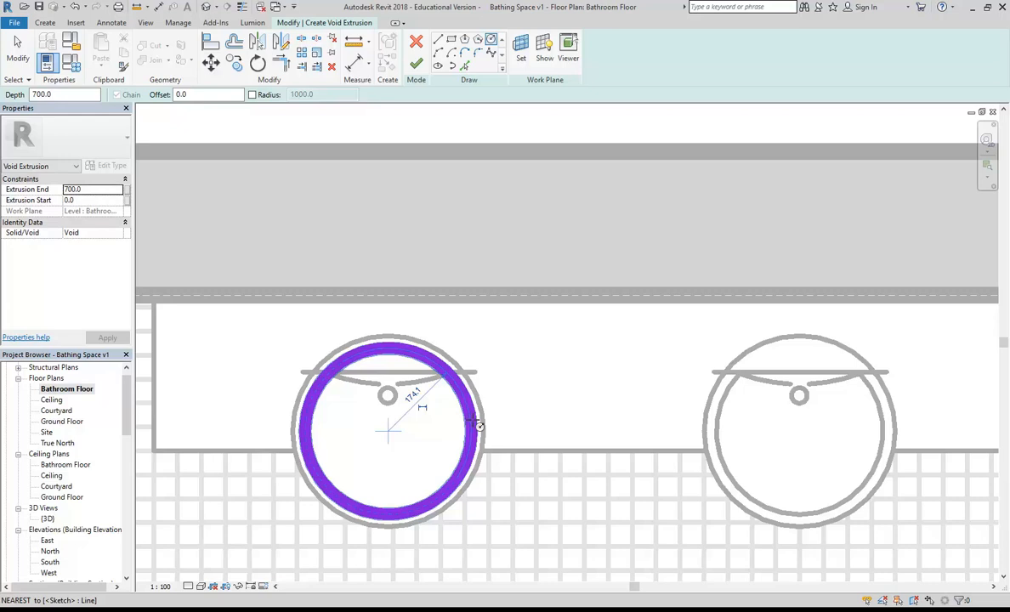
left_click(474, 423)
middle_click_drag(548, 412, 501, 398)
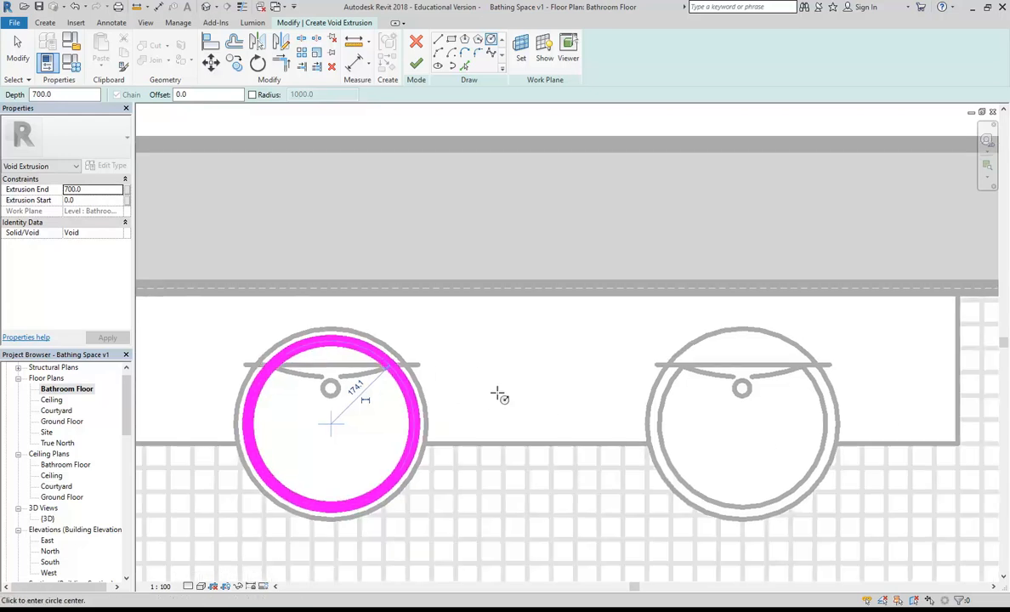
left_click(743, 423)
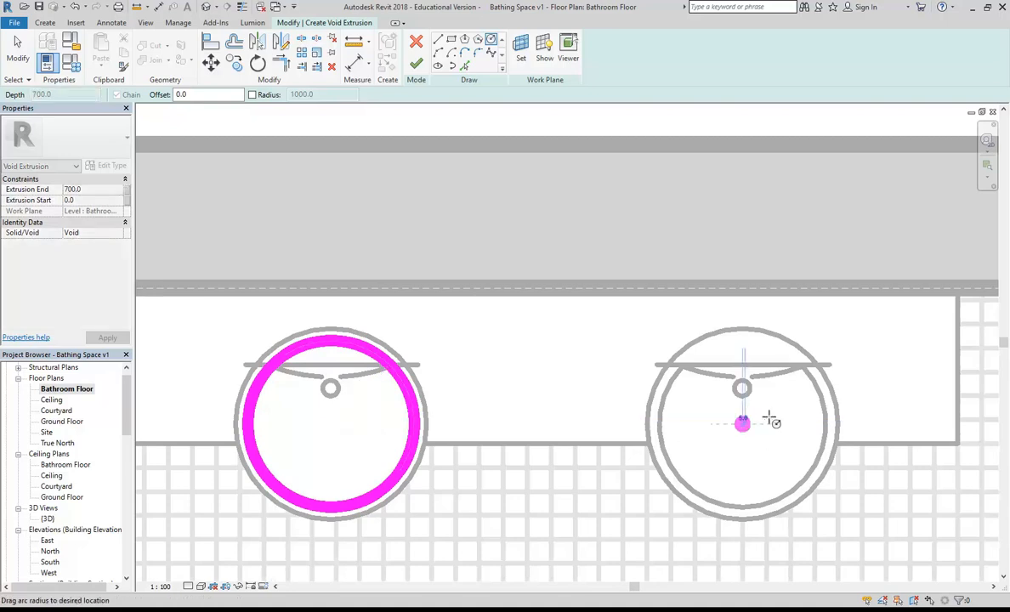
left_click(829, 413)
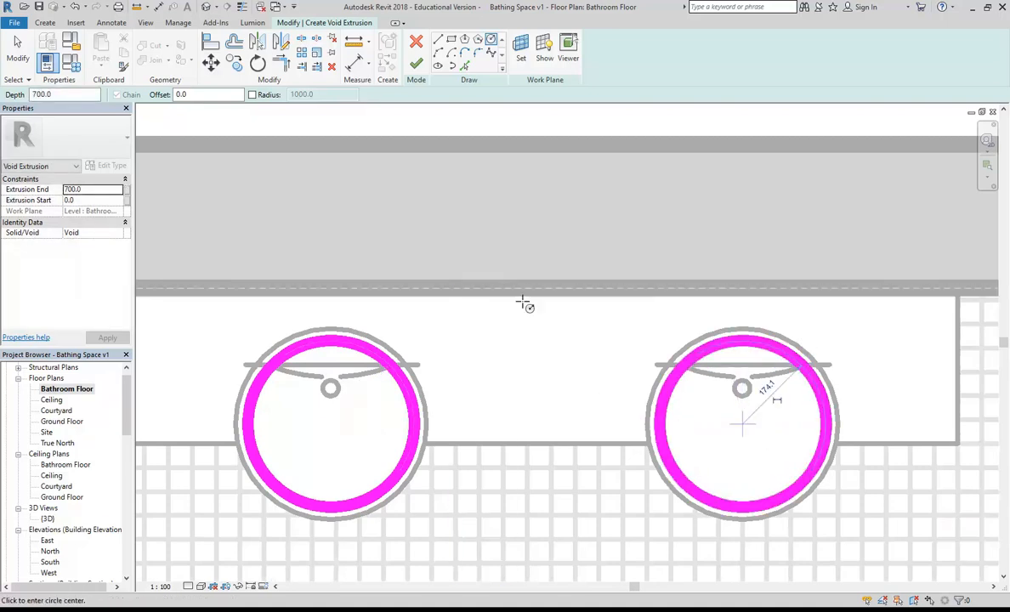
right_click(465, 225)
left_click(481, 230)
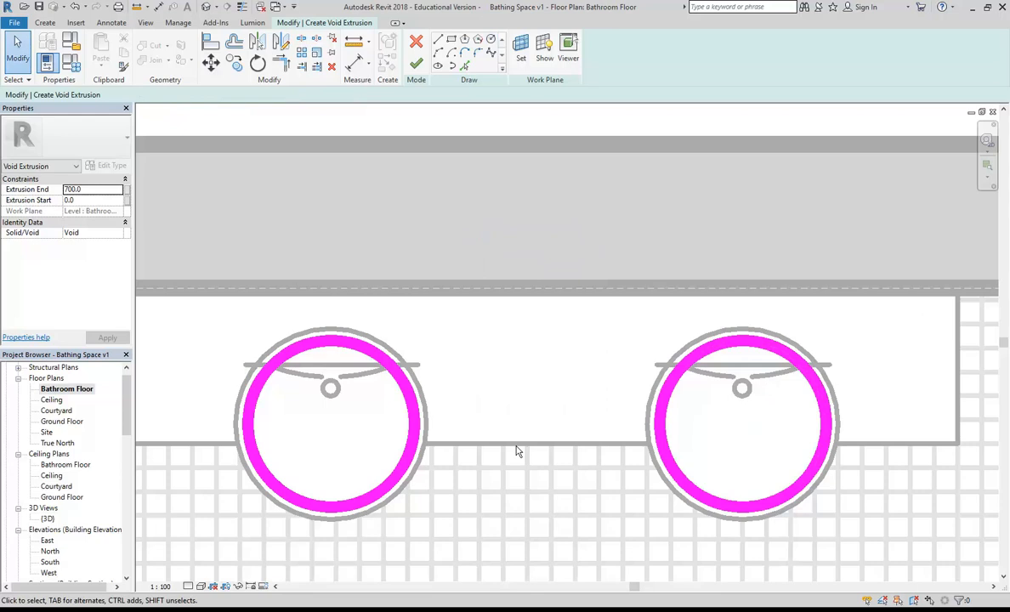
Step: Set the void's Extrusion Start to 600, keeping the end at 700, and finish the sketch
left_click(93, 200)
left_click(90, 188)
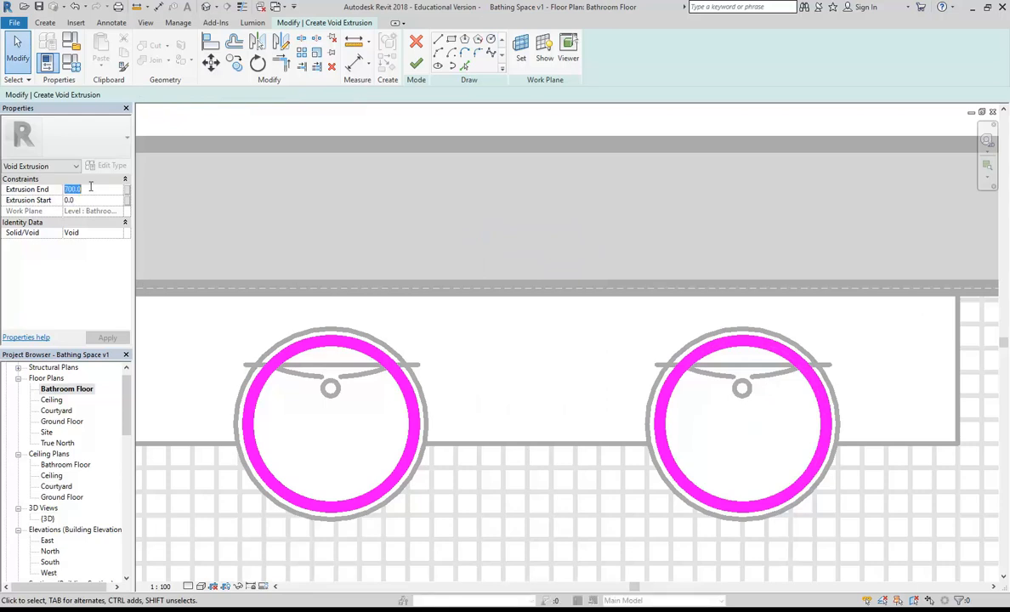
left_click(88, 201)
type("60")
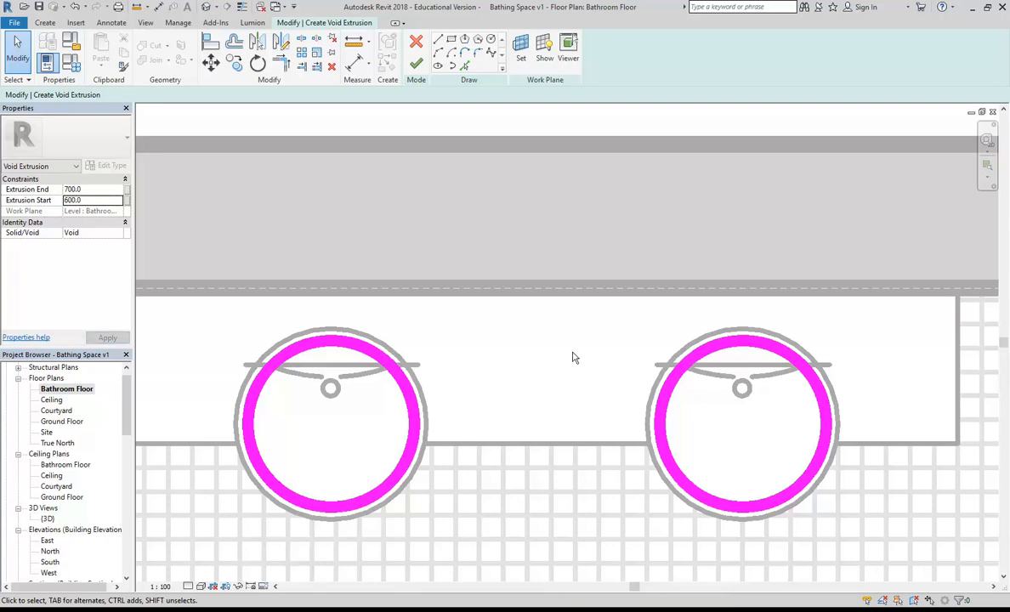
left_click(417, 66)
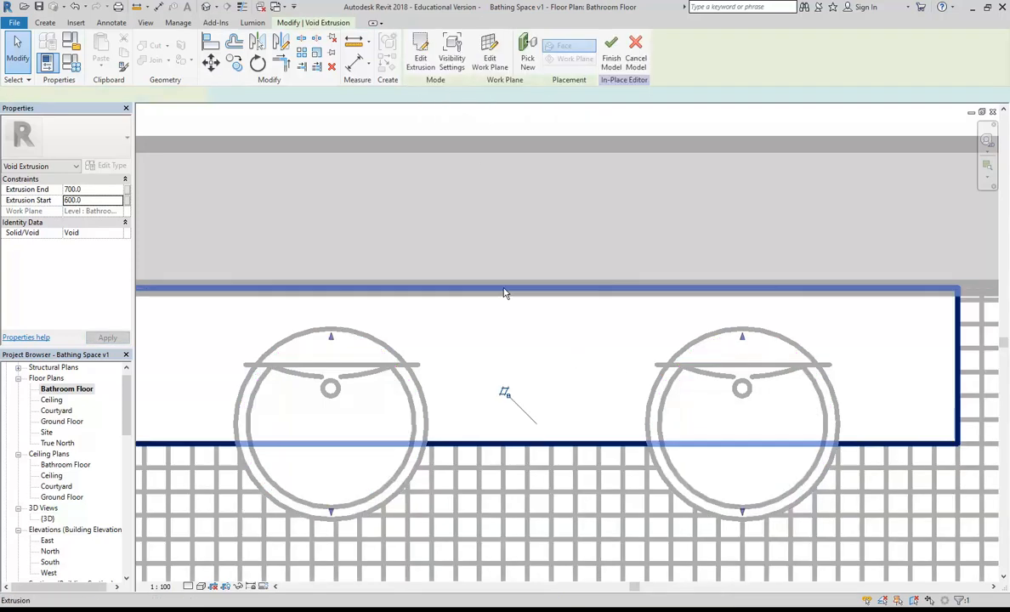
Step: In the 3D view of the basins, set the void extrusion's Extrusion Start to 620
double_click(48, 519)
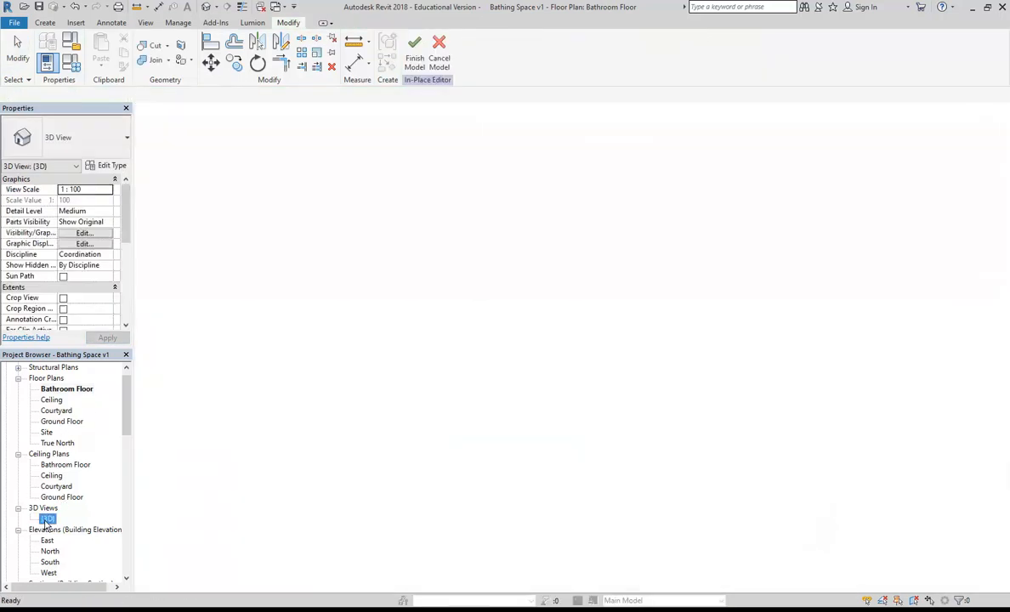
key("Escape")
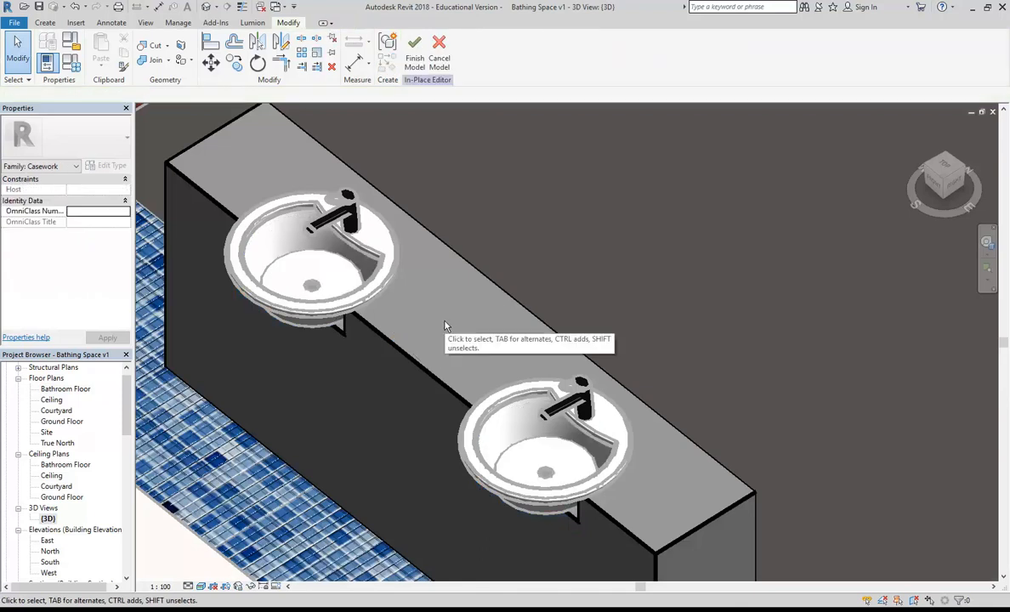
scroll(331, 331, "up", 4)
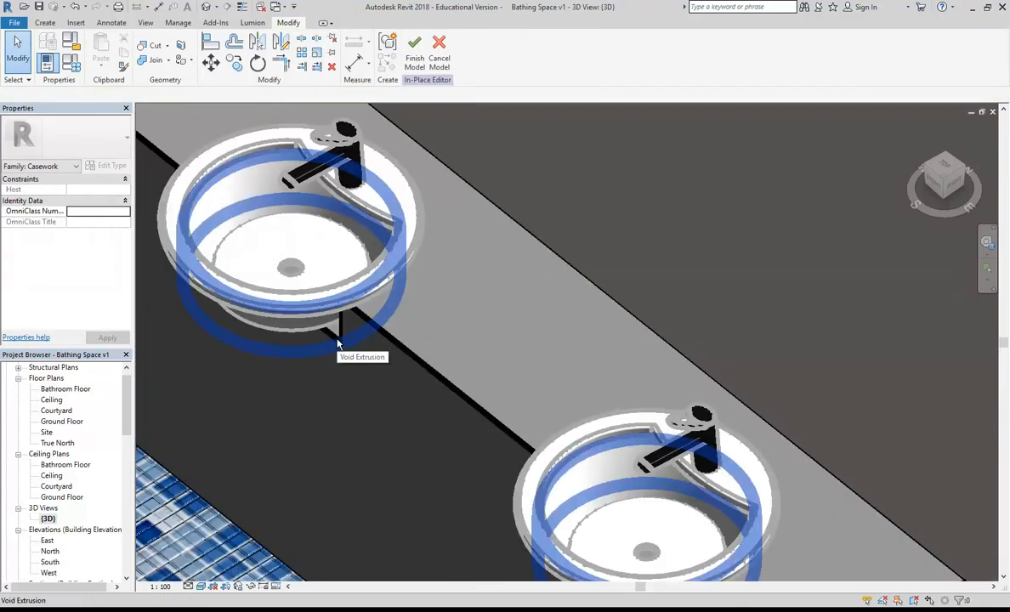
mouse_move(338, 343)
middle_mouse_down("shift")
mouse_move(346, 366)
mouse_move(372, 352)
mouse_move(332, 353)
middle_mouse_up("shift")
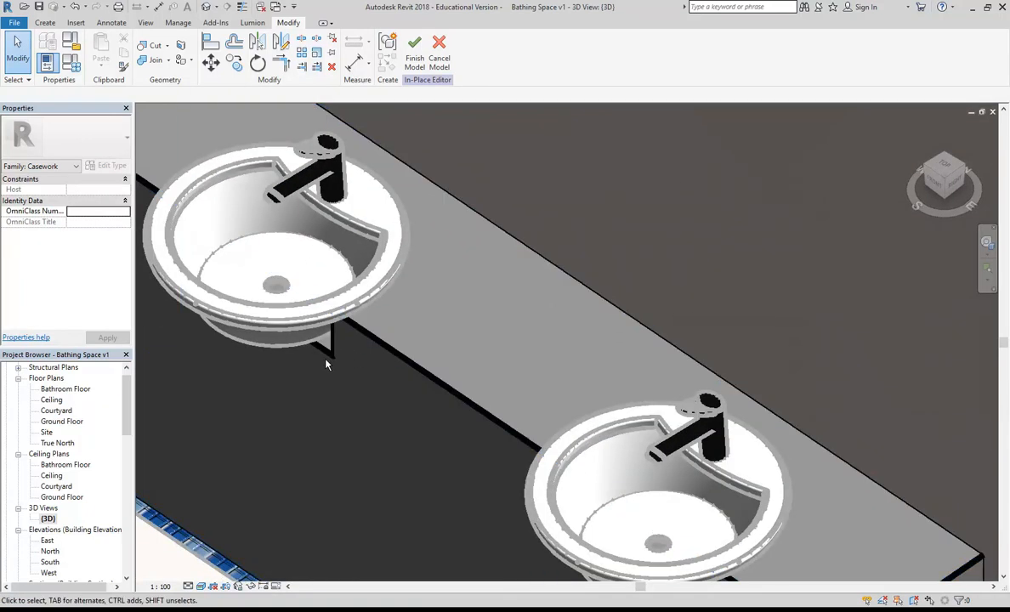
left_click(332, 353)
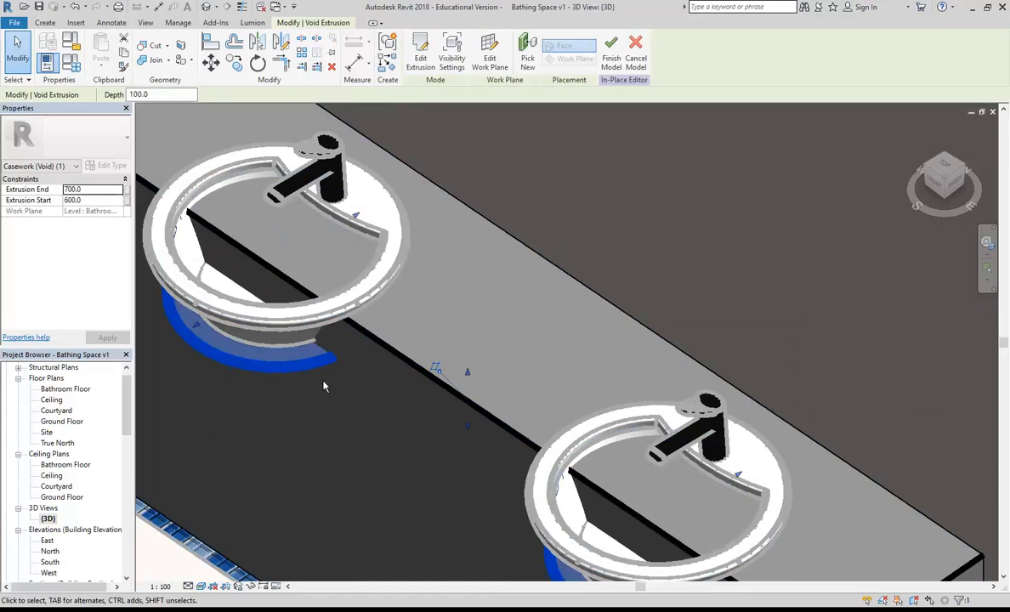
left_click(104, 199)
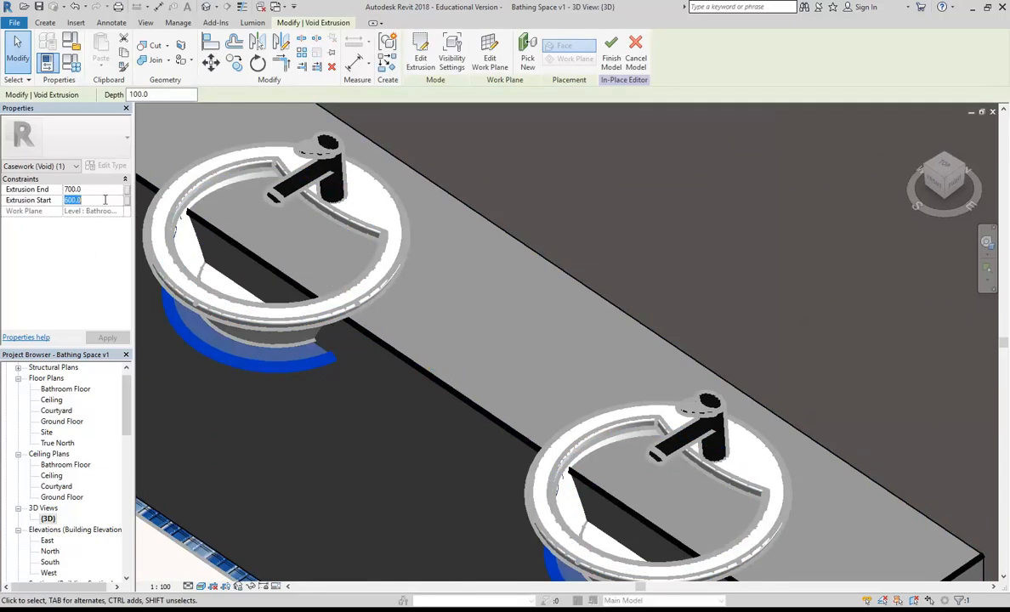
type("620")
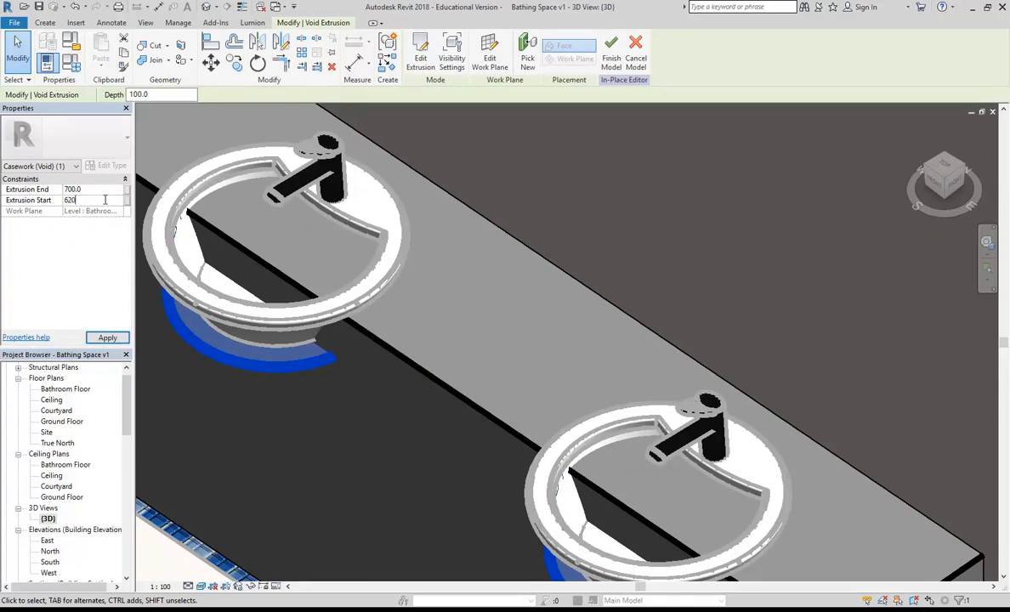
left_click(309, 413)
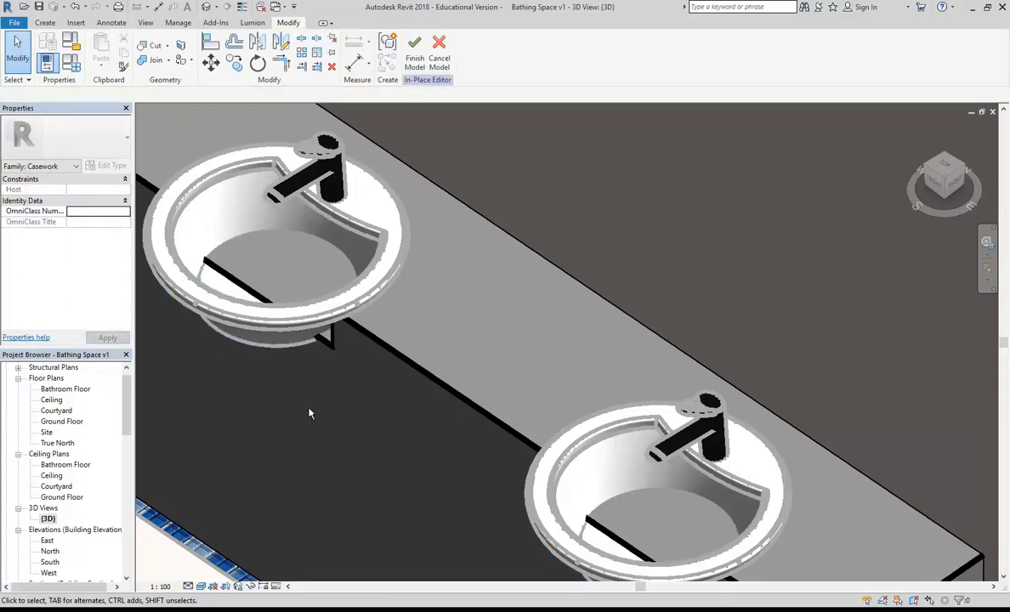
Step: Undo the void cut, check both basins, and finish the in-place vanity model
left_click(75, 7)
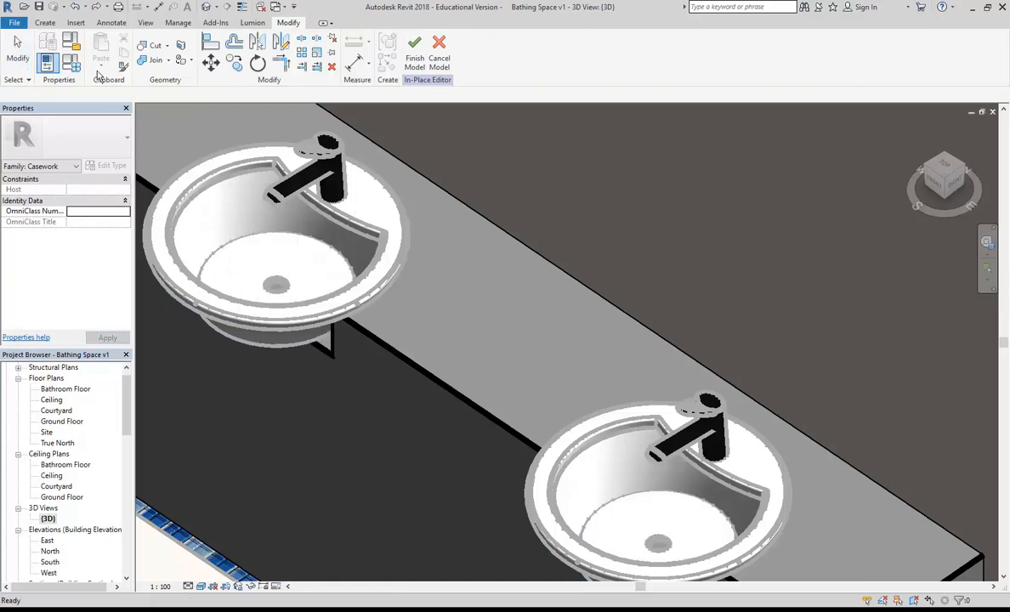
scroll(307, 374, "down", 2)
scroll(330, 348, "up", 5)
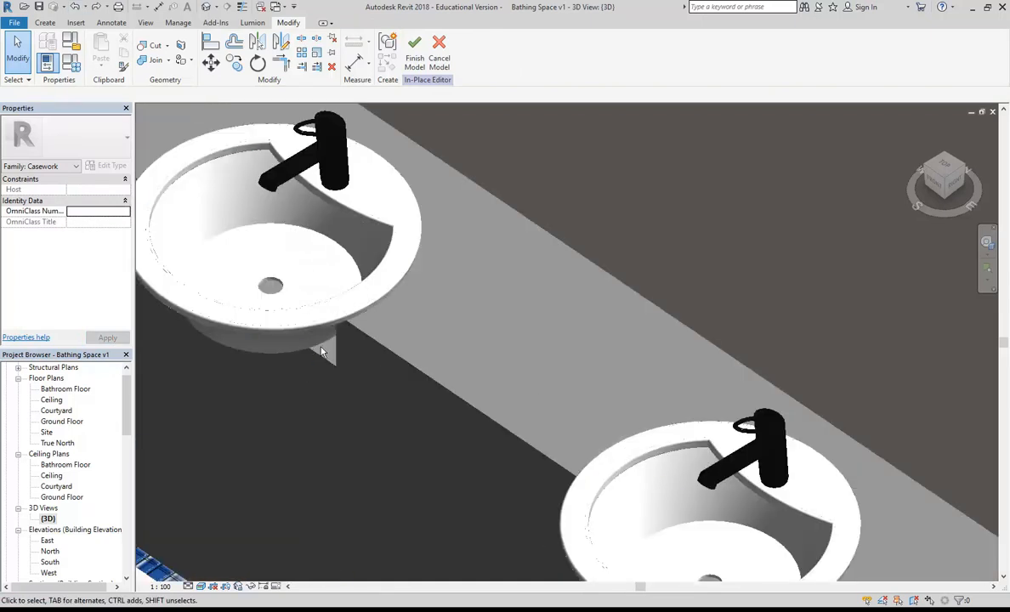
scroll(340, 340, "up", 3)
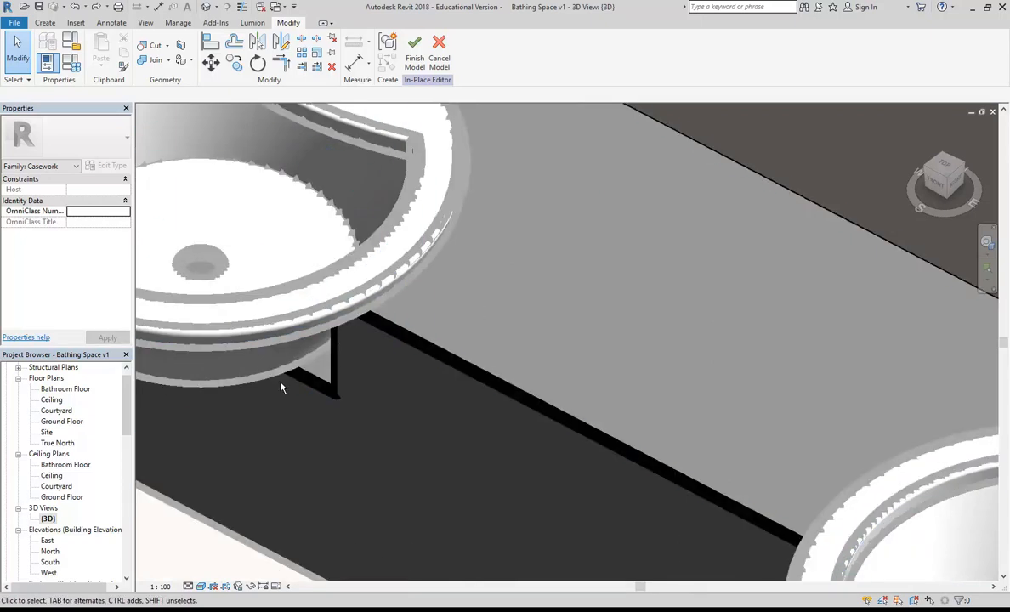
scroll(340, 348, "down", 3)
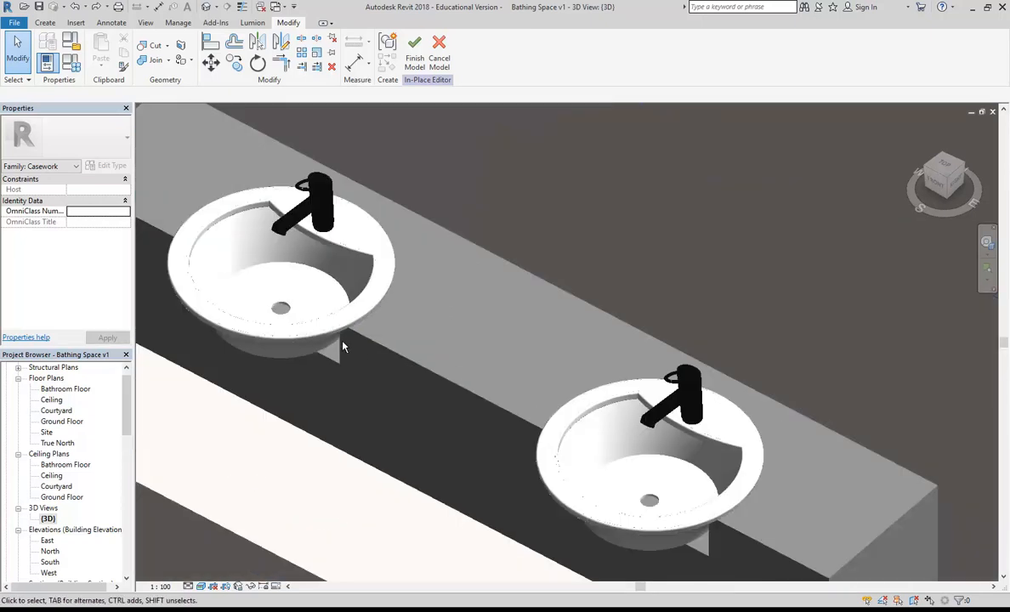
scroll(387, 351, "down", 3)
mouse_move(385, 401)
middle_mouse_down("shift")
mouse_move(568, 359)
mouse_move(469, 301)
mouse_move(525, 318)
mouse_move(388, 383)
mouse_move(373, 403)
middle_mouse_up("shift")
left_click(415, 51)
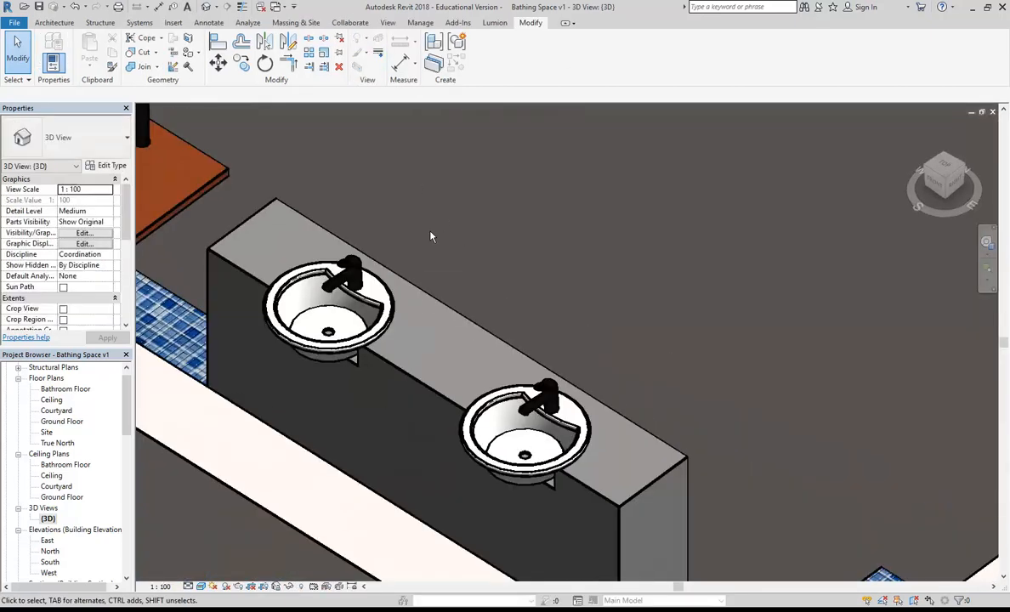
Step: From a near top-down 3D view, delete the single sink and its orange counter
scroll(429, 234, "down", 2)
middle_click_drag(430, 238, 428, 298, "shift")
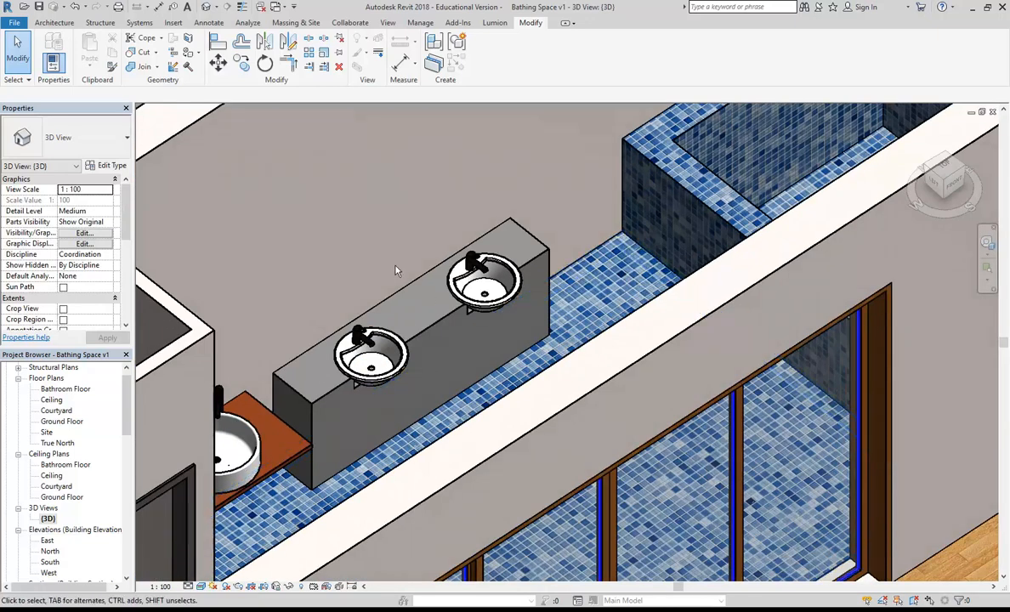
scroll(395, 271, "down", 2)
middle_click_drag(391, 281, 328, 304, "shift")
scroll(263, 328, "up", 2)
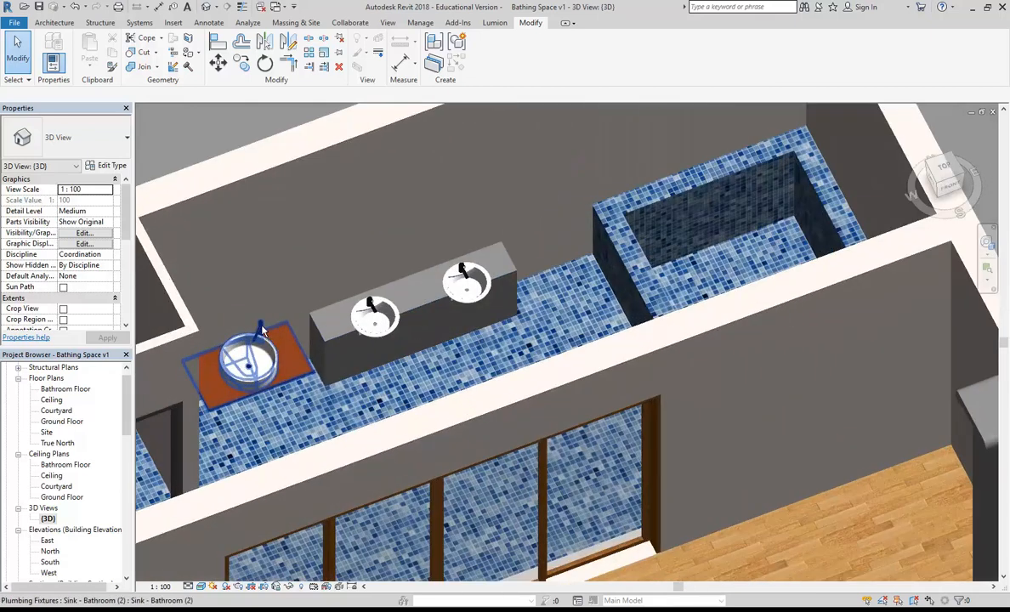
left_click(289, 385)
key("Delete")
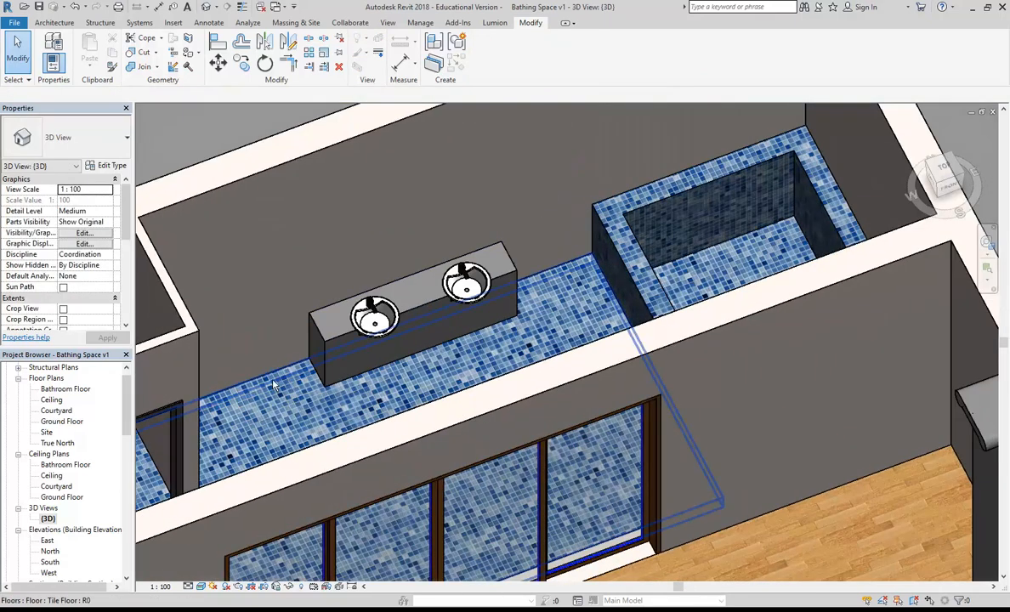
Step: In the Bathroom Floor plan, nudge the vanity and both basins left against the partition wall
double_click(58, 390)
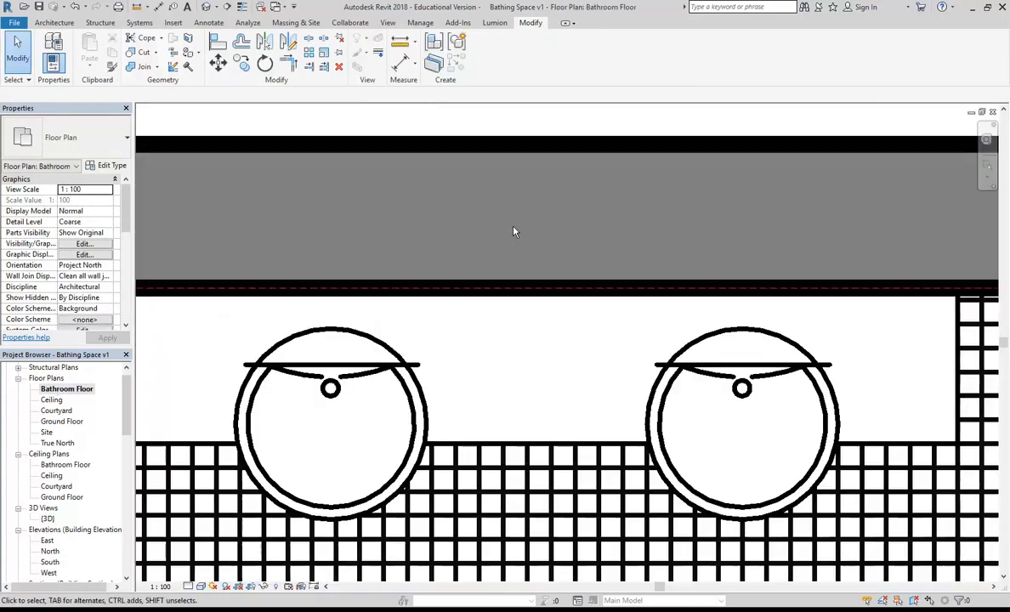
scroll(507, 240, "down", 3)
left_click_drag(398, 194, 672, 373)
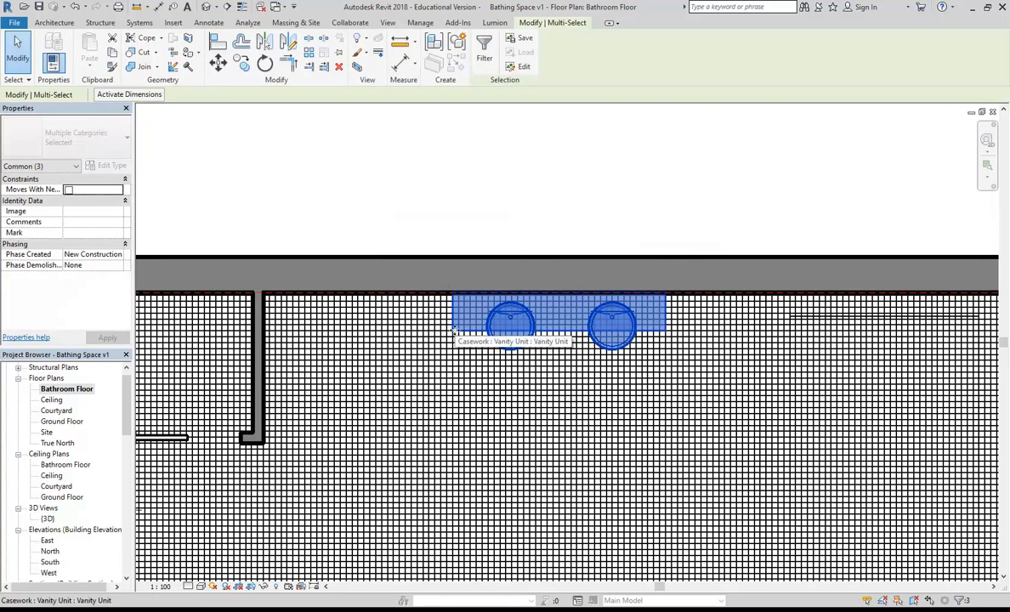
key("Left")
key("Left")
key("Left")
key("Left")
key("Left")
key("Left")
key("Left")
key("Left")
key("Left")
key("Left")
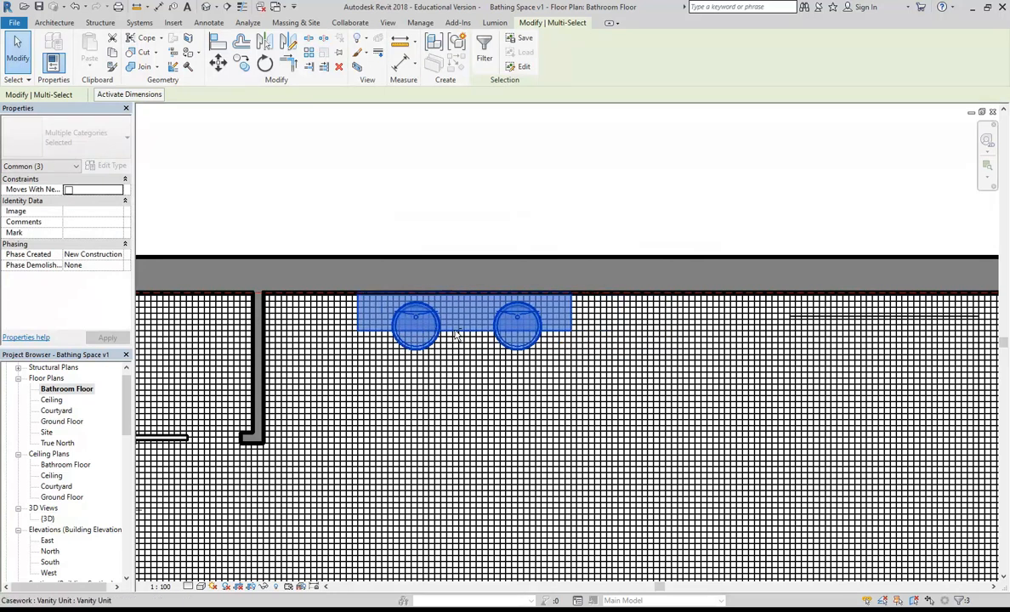
key("Left")
key("Left")
key("Left")
key("Left")
key("Left")
key("Left")
key("Left")
key("Left")
key("Left")
key("Left")
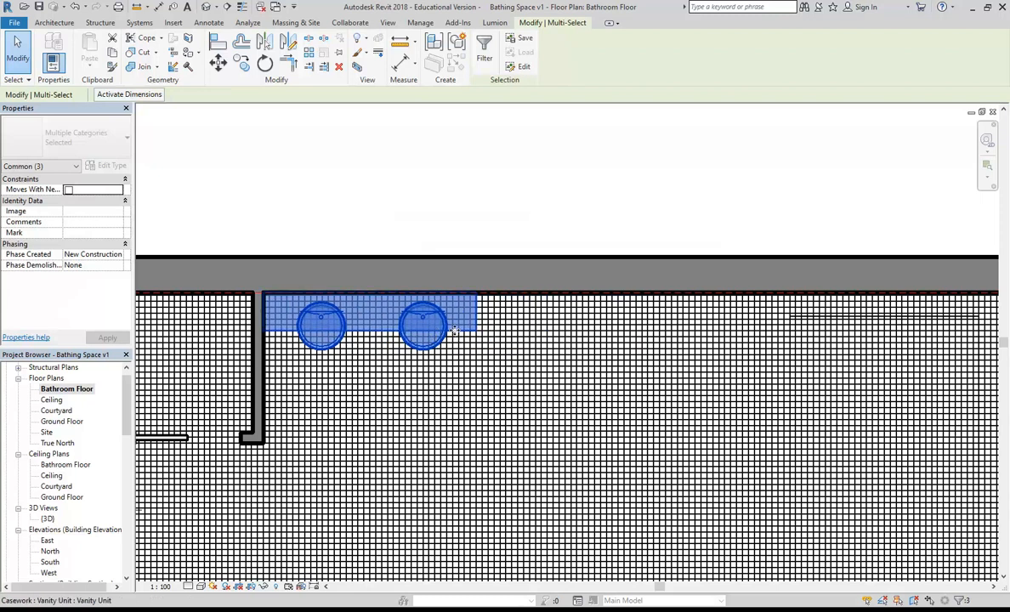
left_click(397, 180)
scroll(416, 174, "down", 2)
middle_click_drag(425, 174, 364, 149)
scroll(358, 149, "up", 2)
scroll(442, 153, "down", 3)
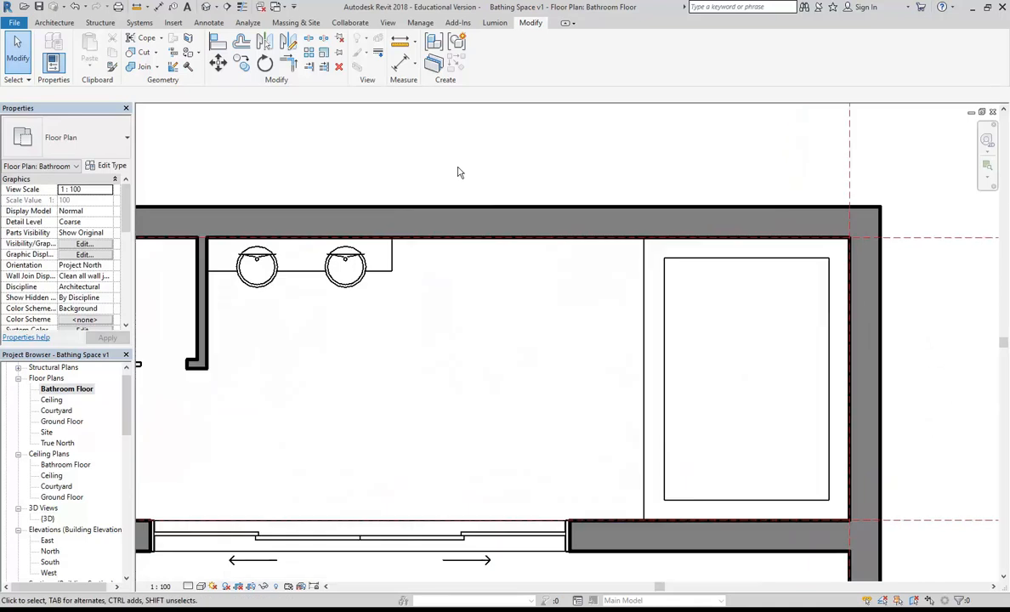
scroll(502, 250, "up", 1)
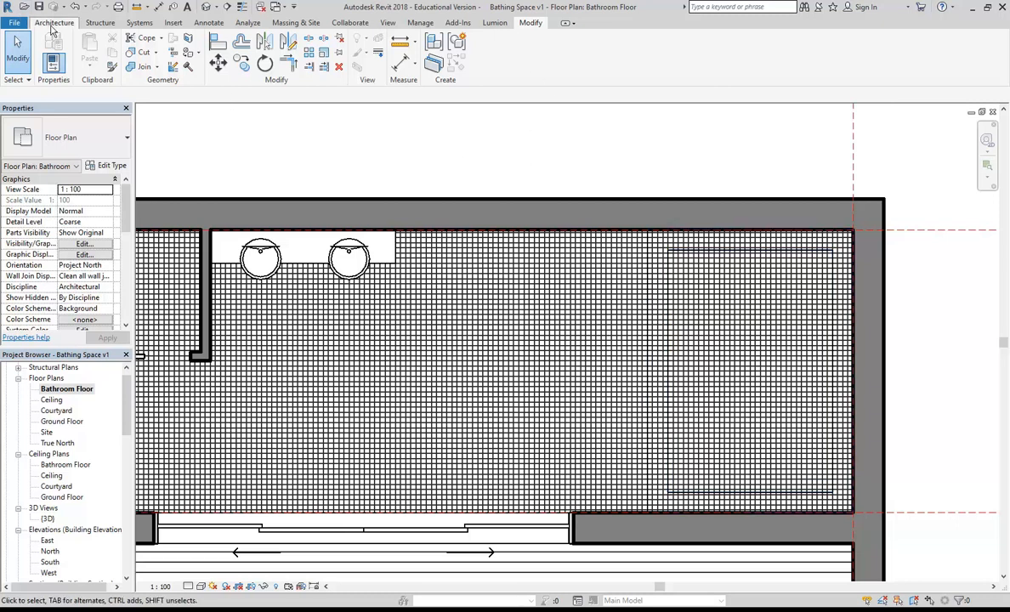
Step: Load the Shower Stall-2D family from Plumbing > Architectural > Fixtures > 2D
left_click(52, 25)
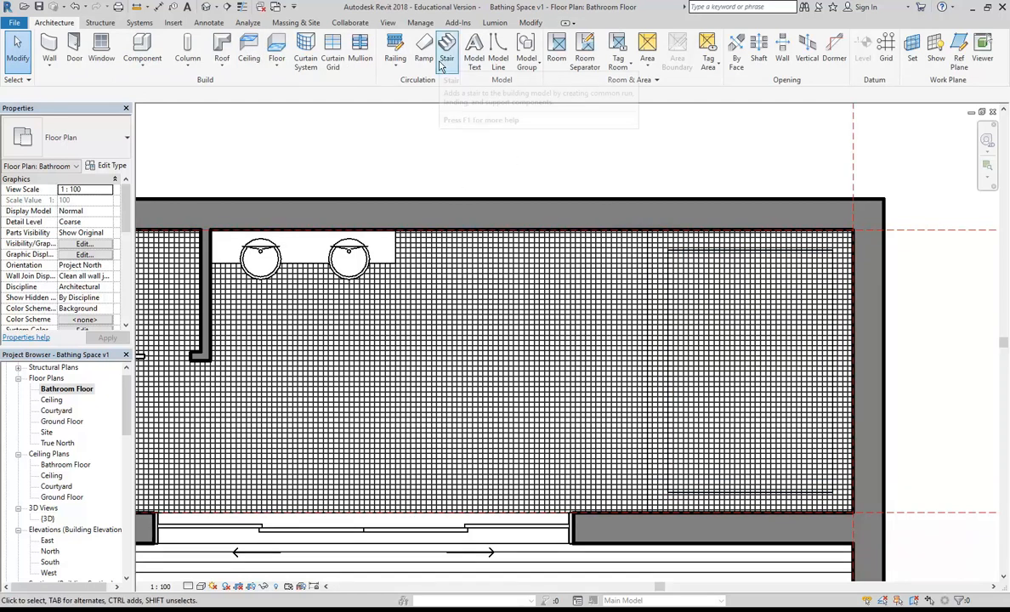
left_click(139, 46)
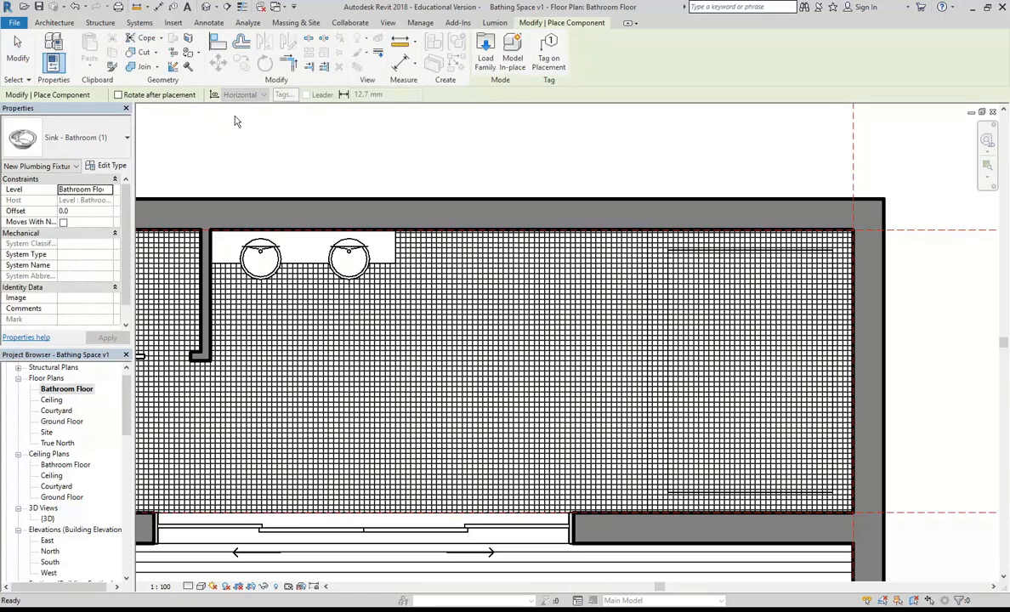
left_click(485, 44)
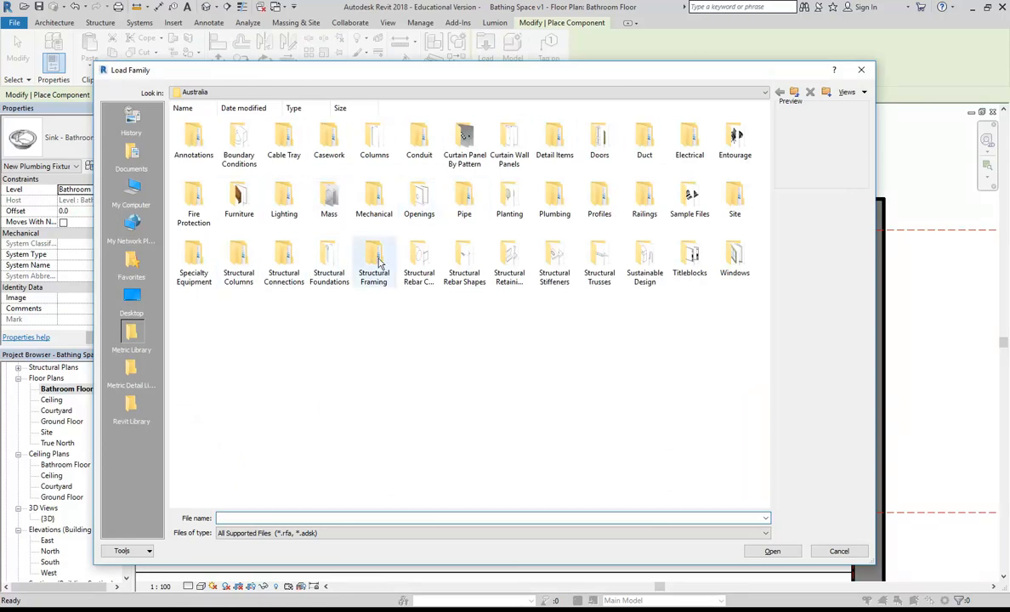
left_click(553, 198)
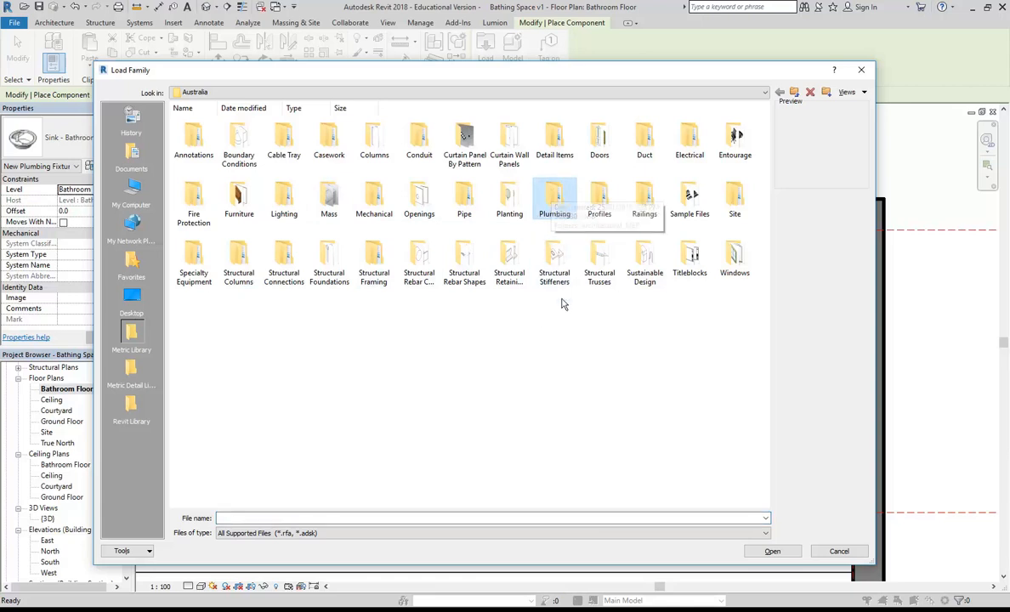
double_click(550, 199)
double_click(193, 136)
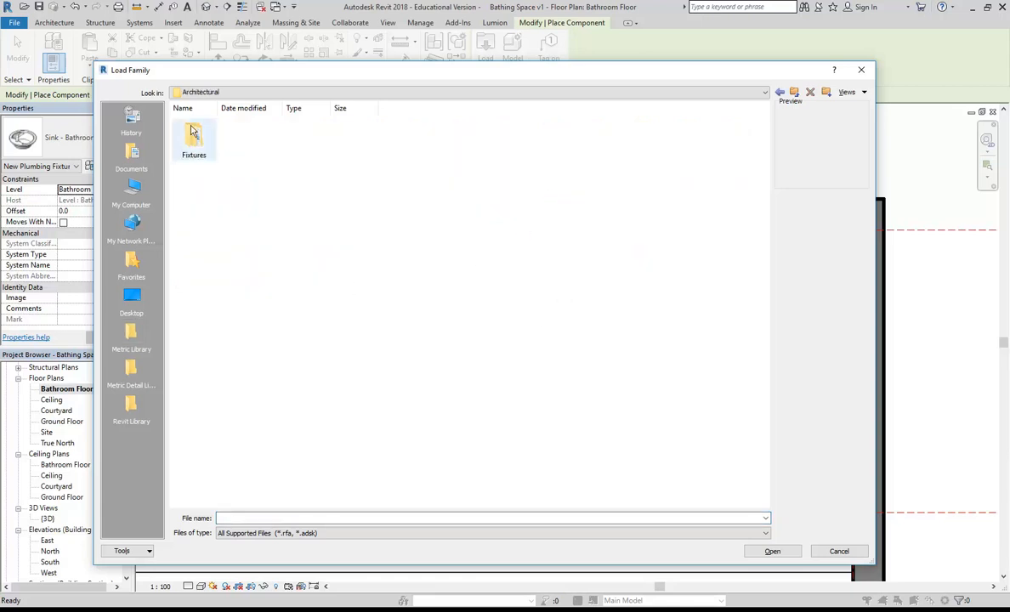
double_click(192, 136)
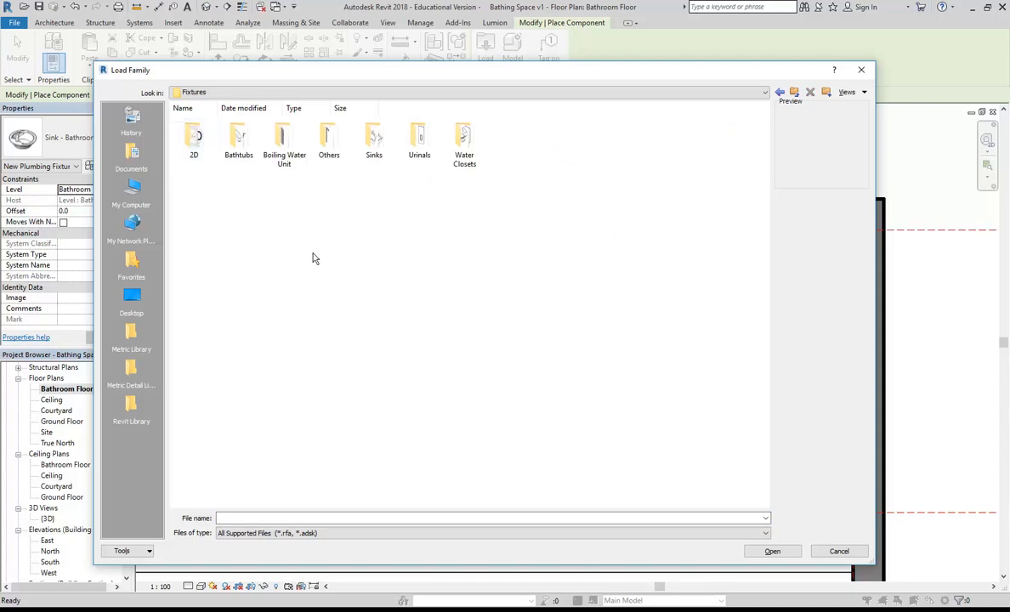
double_click(194, 137)
left_click(283, 141)
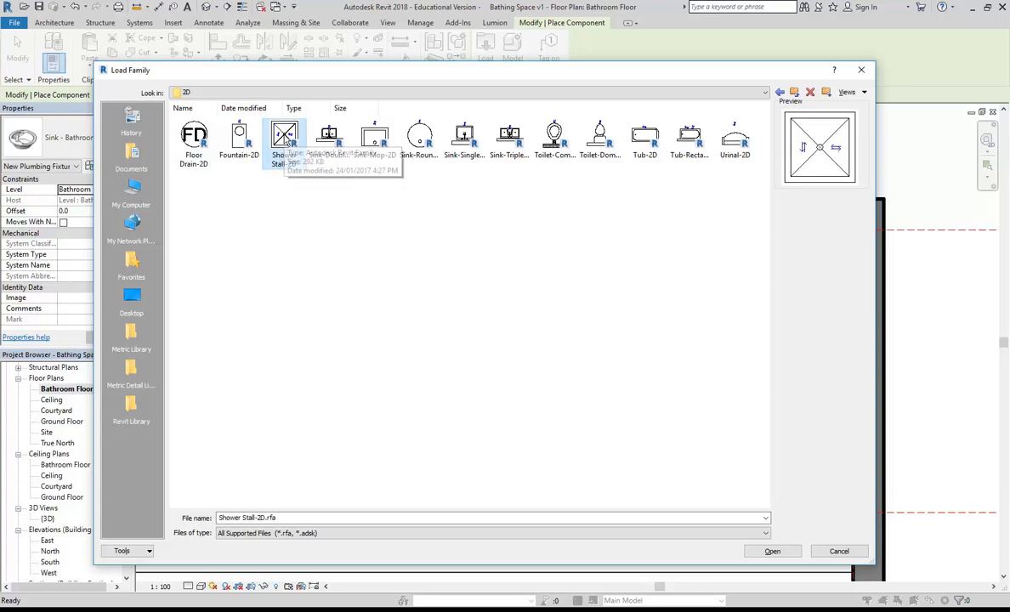
double_click(285, 136)
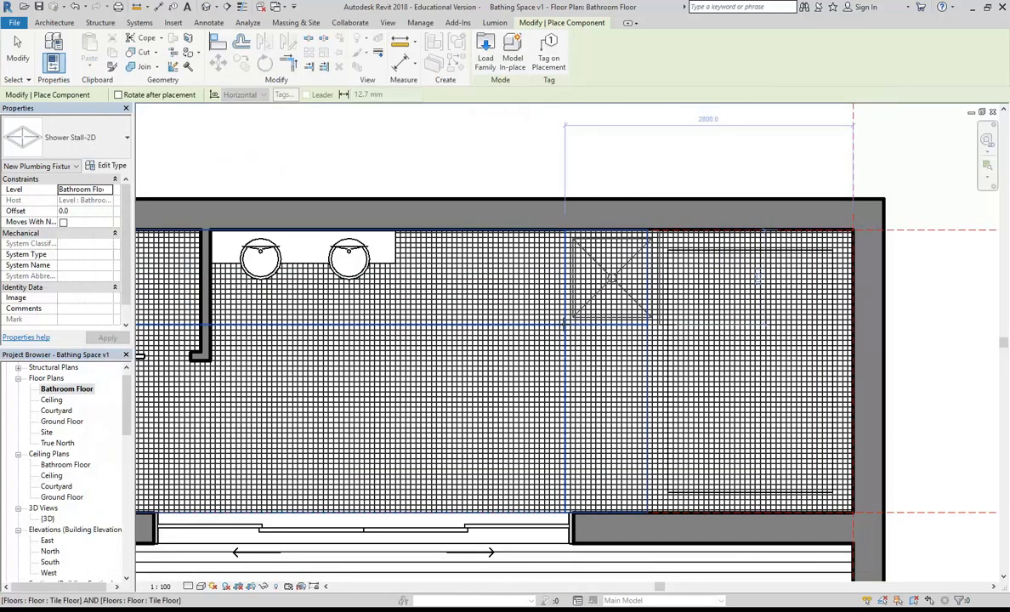
Step: Place one shower stall against the top wall, right of the vanity
scroll(564, 324, "up", 4)
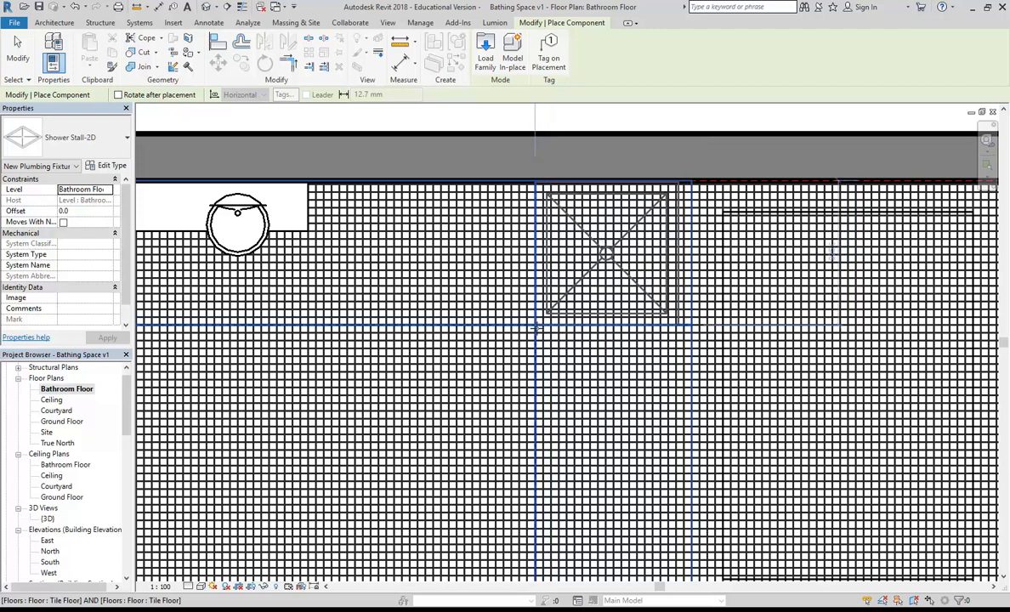
left_click(535, 328)
scroll(340, 340, "down", 3)
key("Escape")
key("Escape")
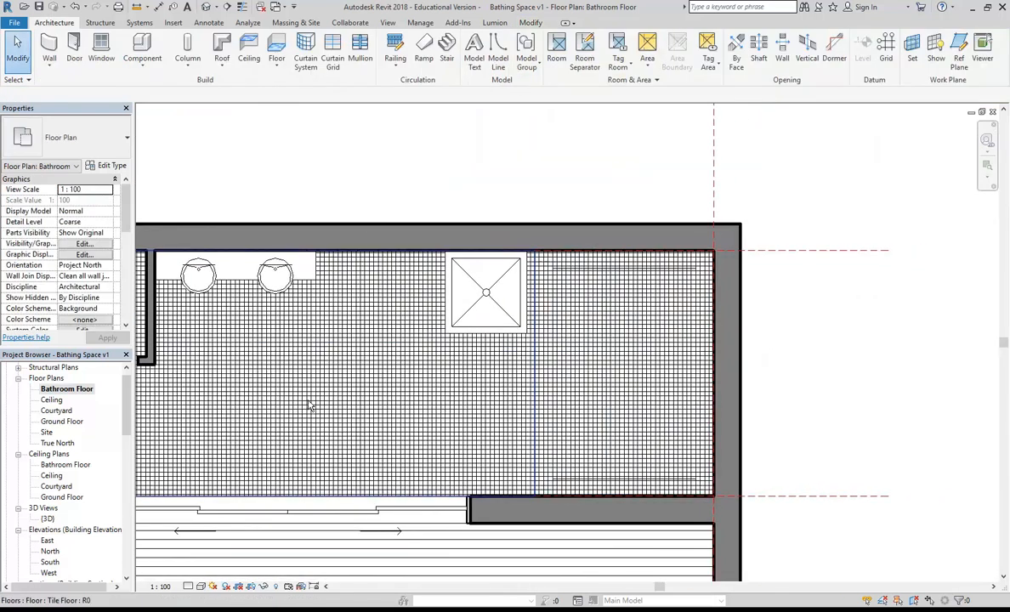
Step: Inspect the new shower stall on the tiled floor in the {3D} view, then show the Insert tab
double_click(48, 518)
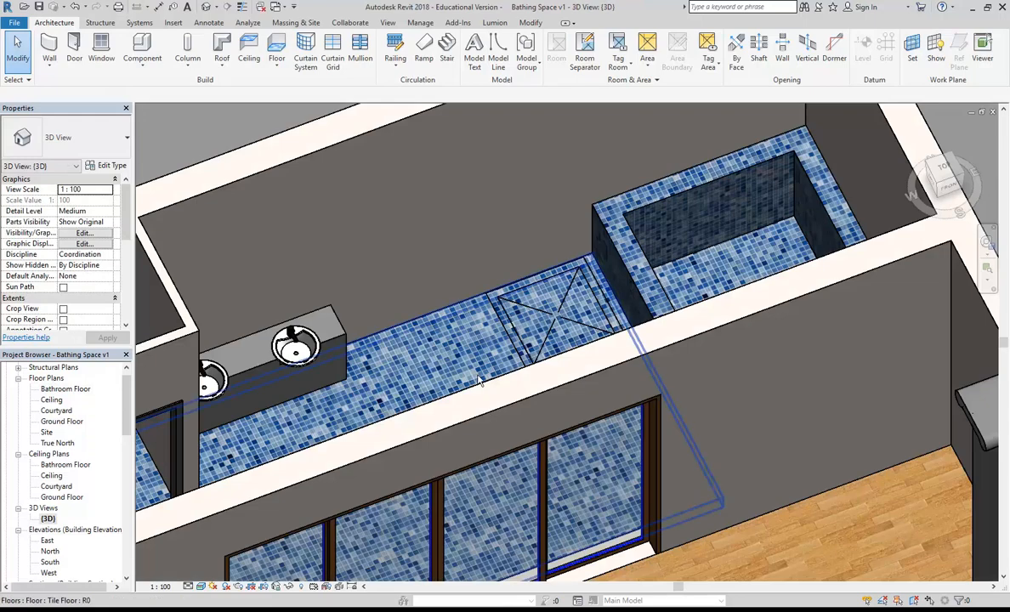
scroll(481, 387, "up", 5)
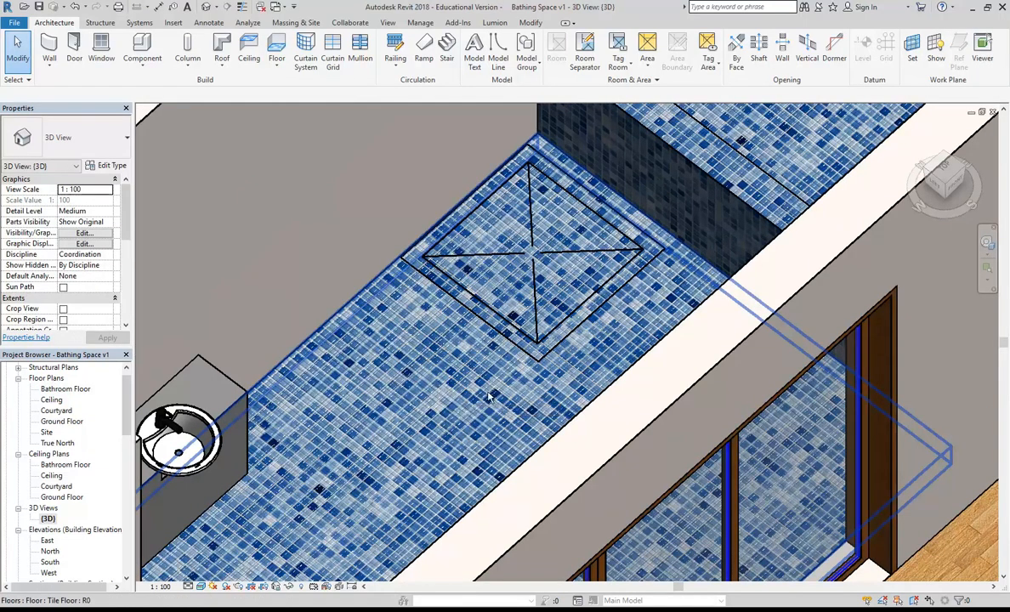
scroll(525, 388, "down", 2)
middle_click_drag(526, 388, 363, 327, "shift")
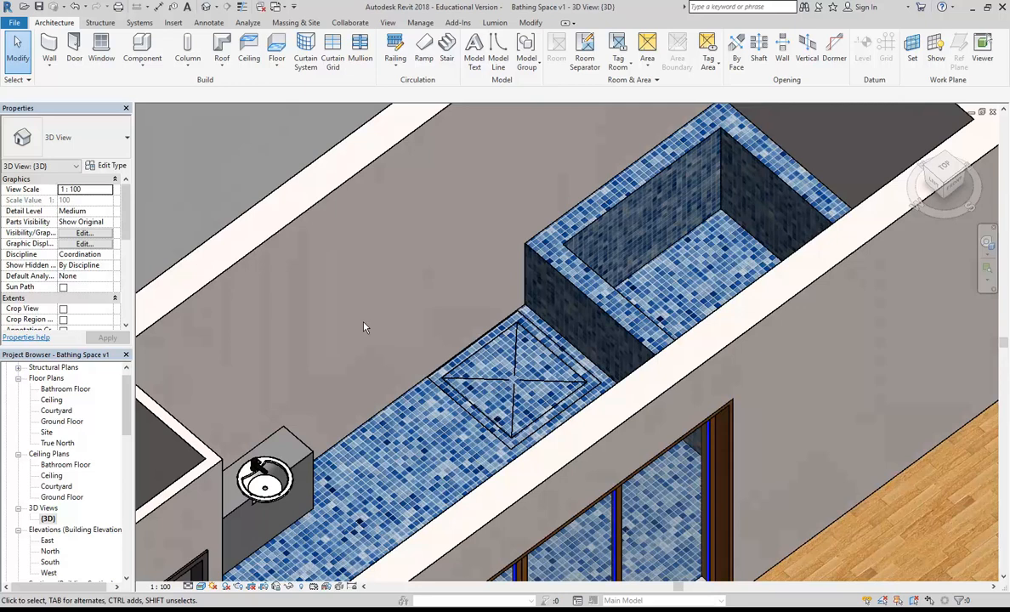
left_click(172, 22)
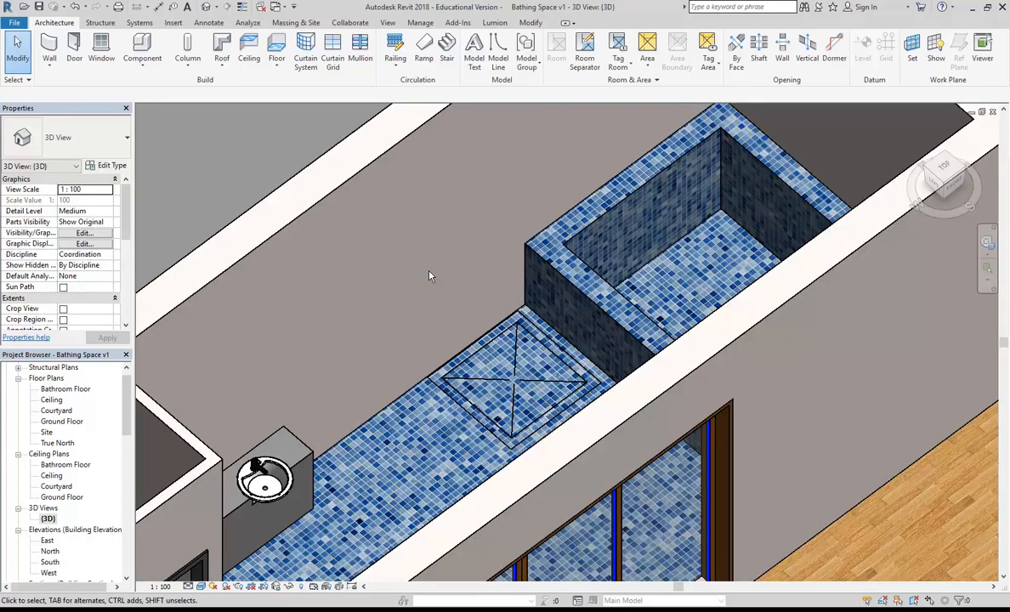
left_click(172, 23)
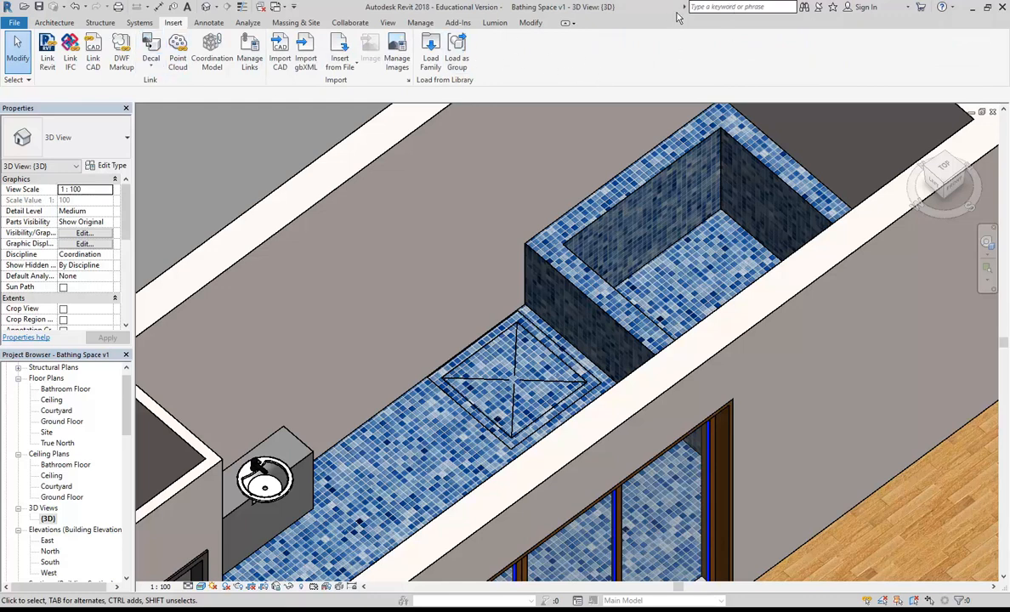
Step: Search the Revit help for 'show', maximize the help window and open a new tab
left_click(733, 6)
type("shower")
key("Return")
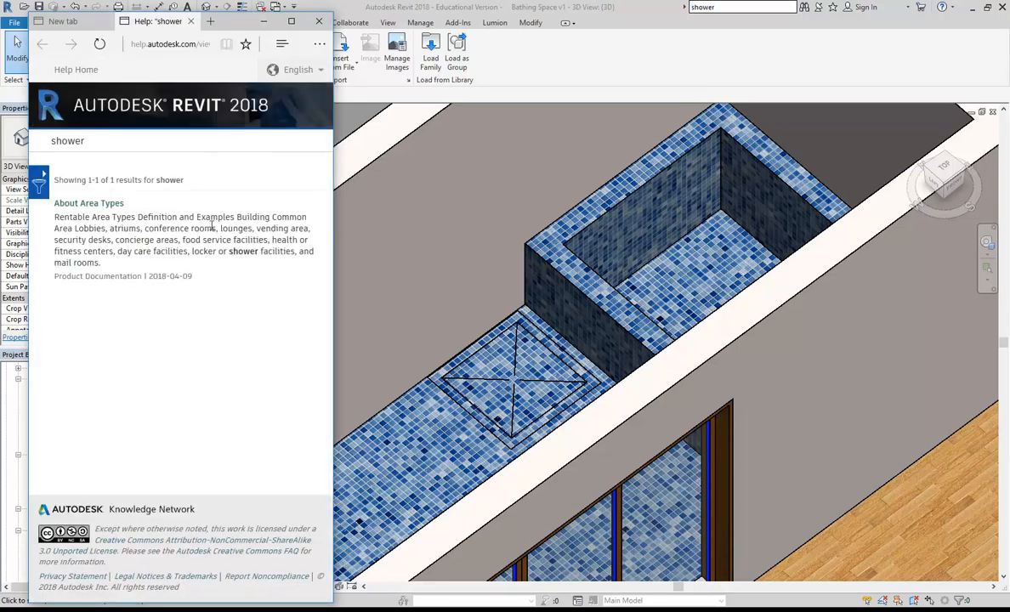
left_click(291, 20)
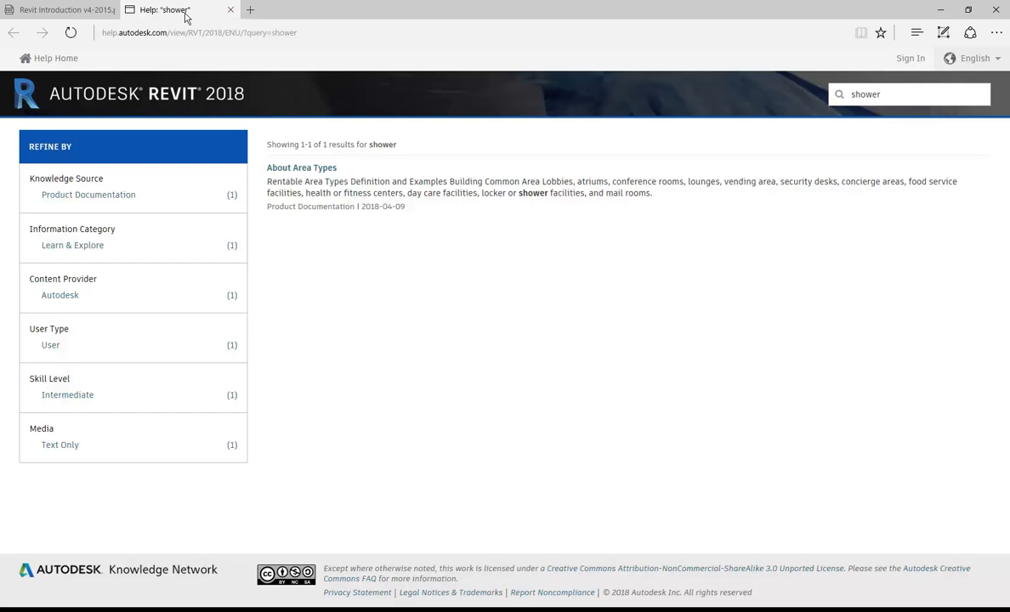
left_click(250, 11)
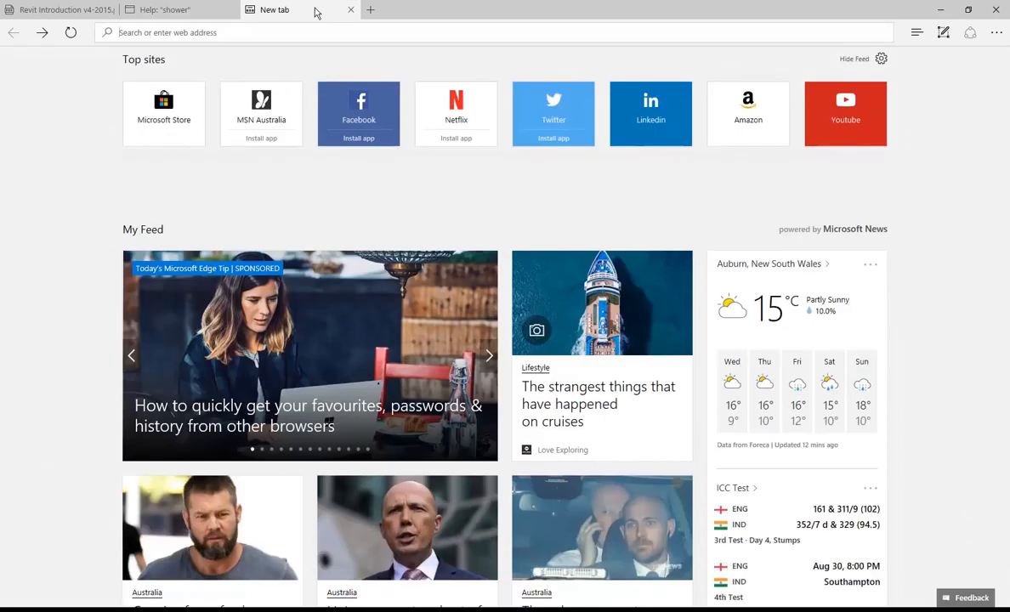
Step: Replace the address with 'bim360' to run a Bing search
left_click(297, 29)
key("BackSpace")
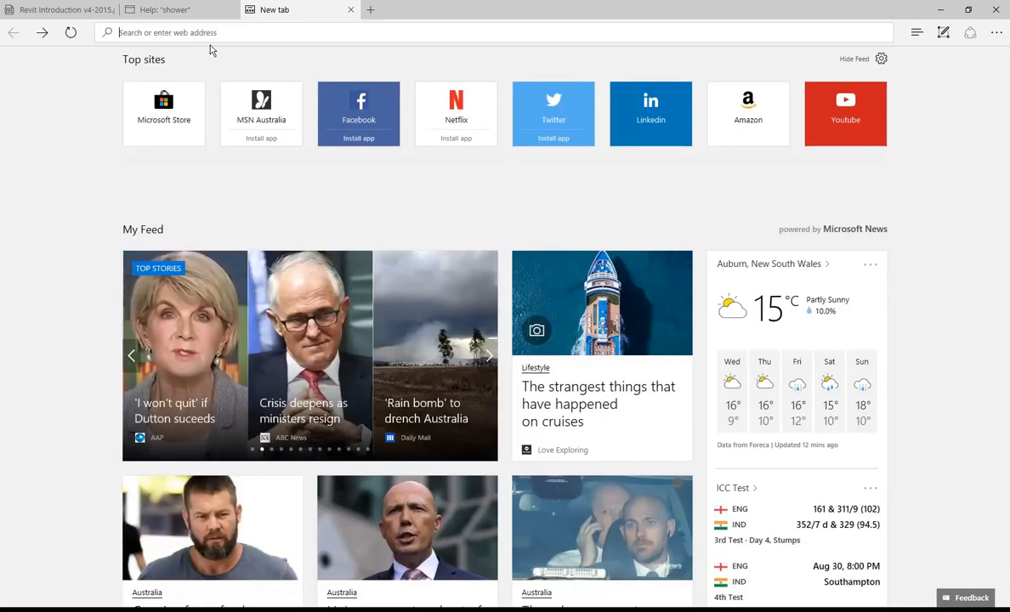
type("bim36")
key("Escape")
key("Escape")
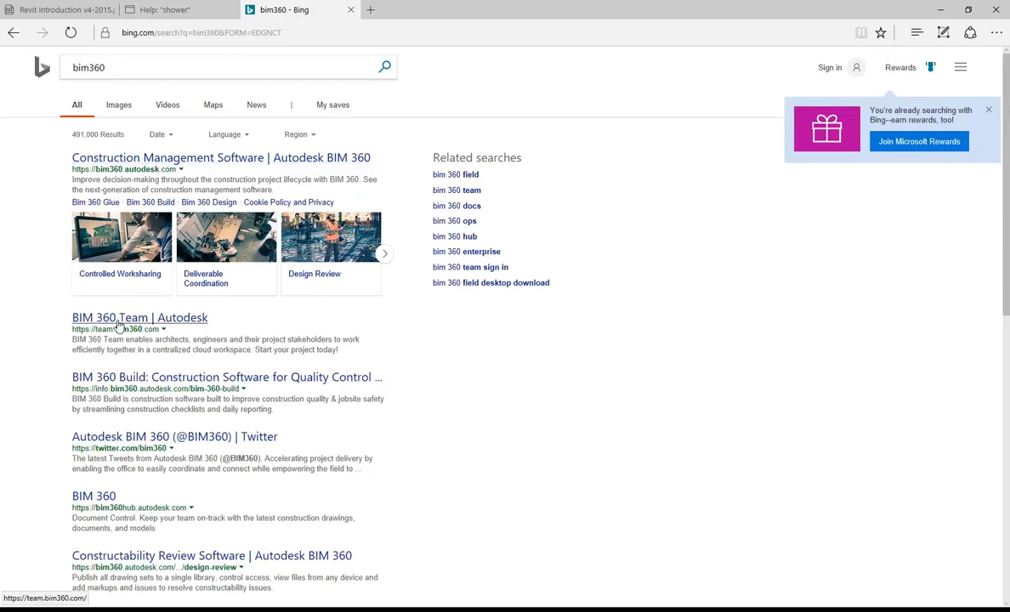
Step: Open the 'Construction Management Software | Autodesk BIM 360' result and scroll through its homepage
left_click(143, 160)
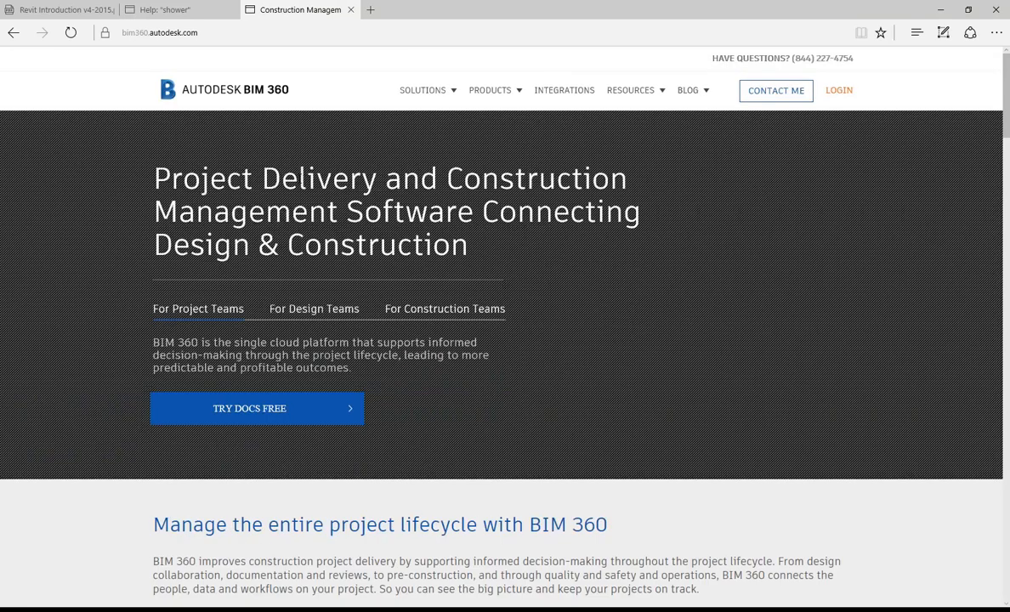
mouse_move(500, 95)
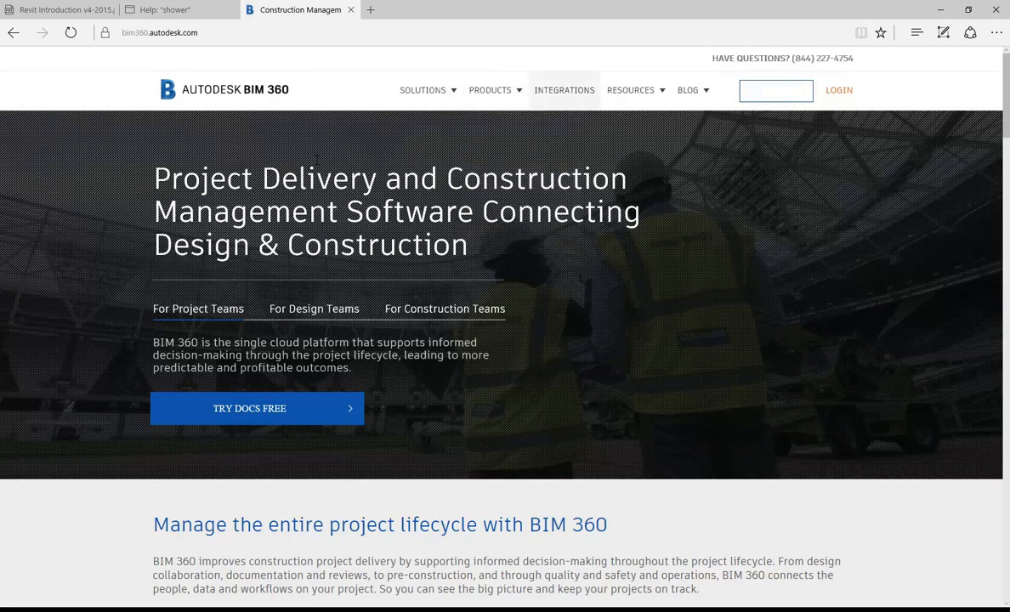
scroll(371, 218, "down", 10)
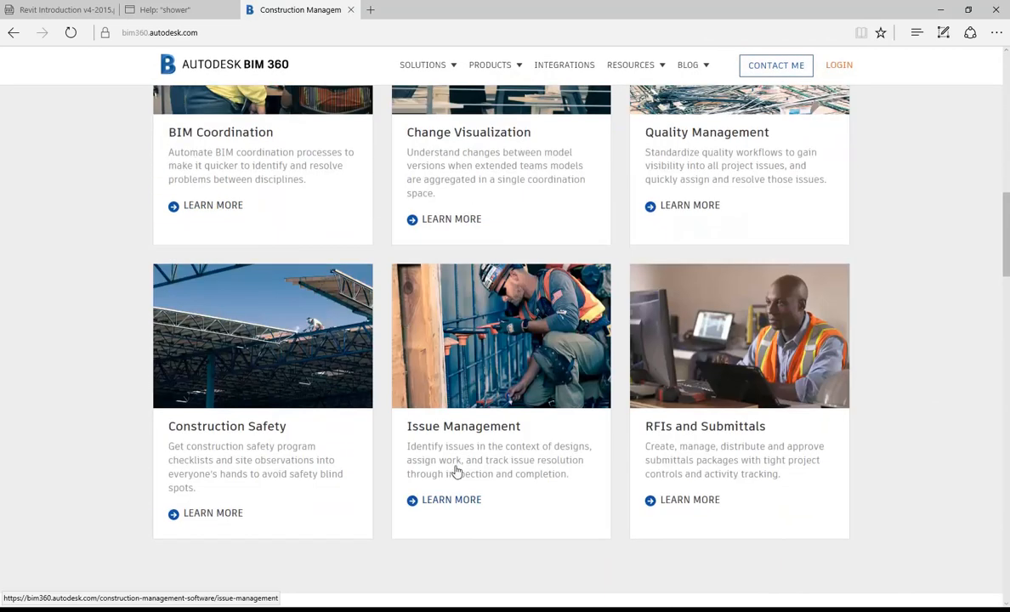
scroll(304, 363, "down", 6)
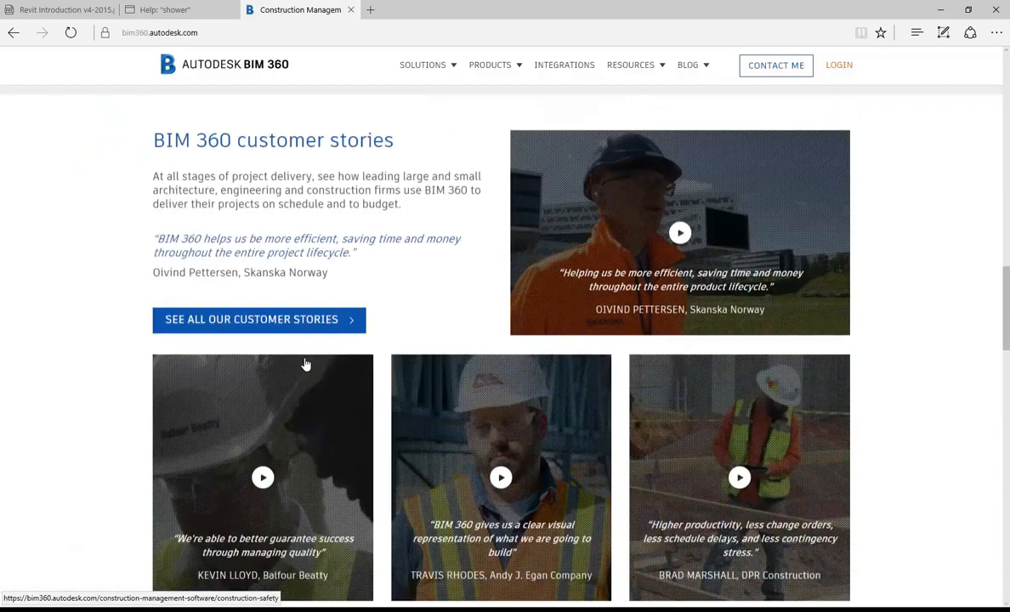
scroll(68, 285, "down", 10)
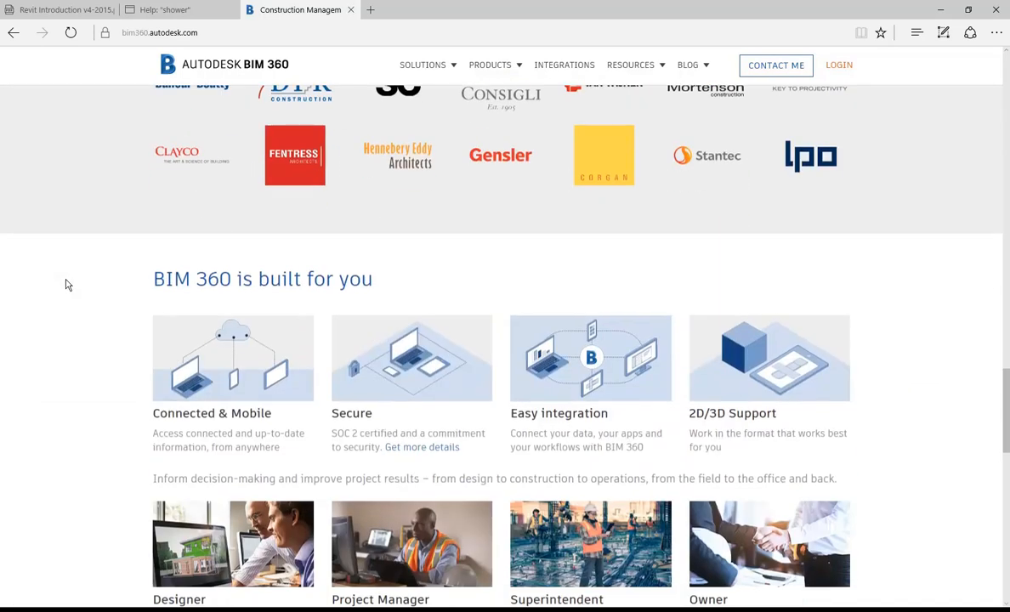
scroll(68, 285, "down", 7)
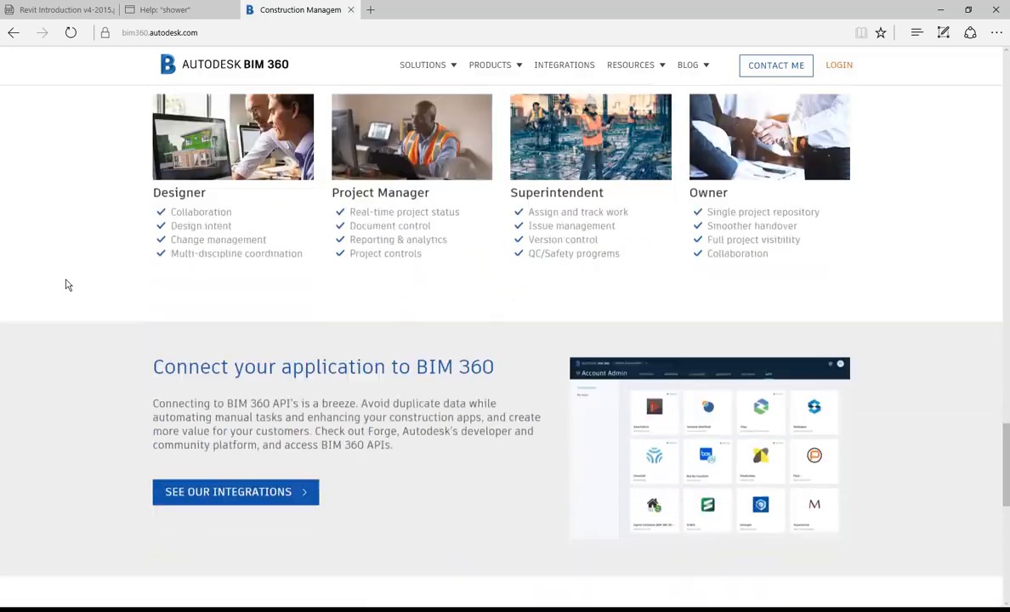
scroll(68, 285, "down", 1)
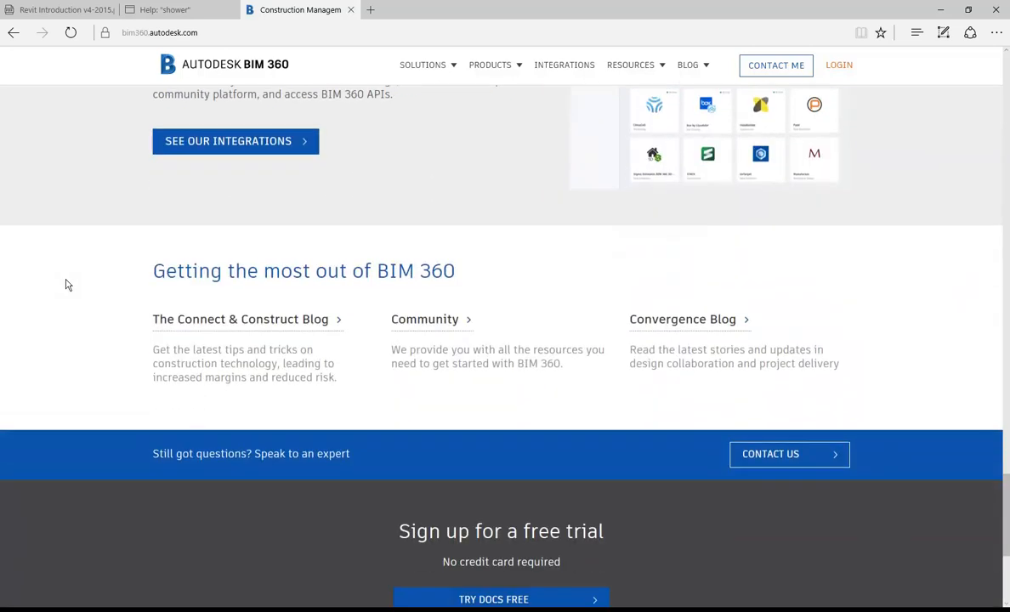
scroll(68, 285, "down", 4)
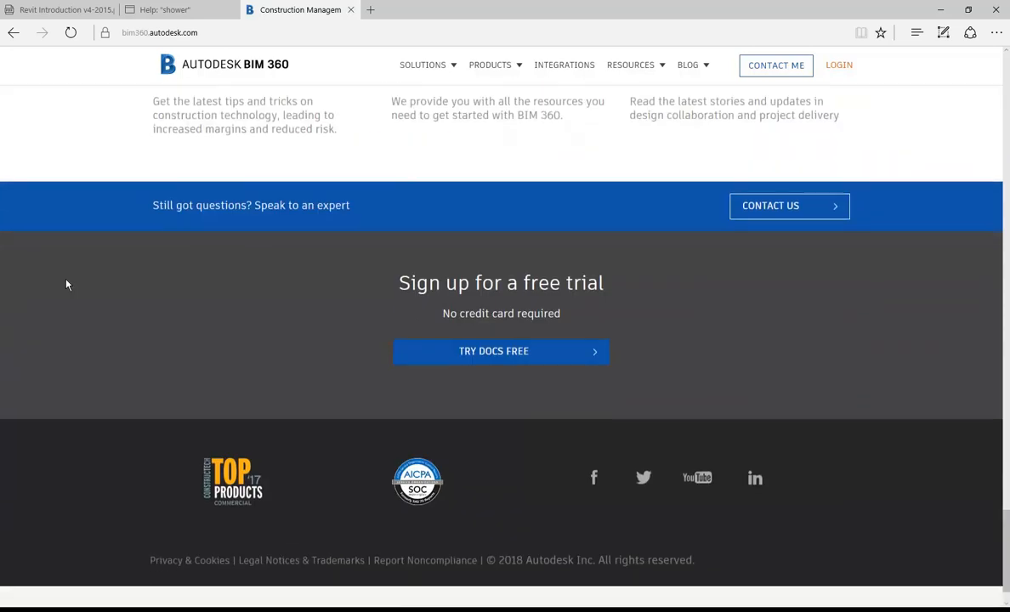
scroll(68, 285, "up", 20)
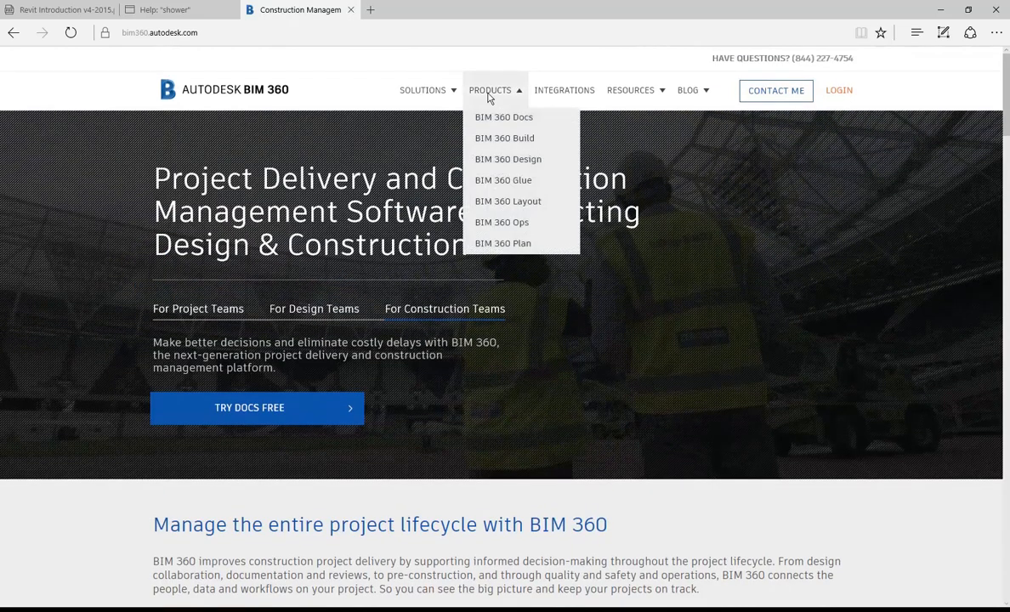
Step: Open the BIM 360 Design product page and browse its Resources and Products menus
left_click(495, 161)
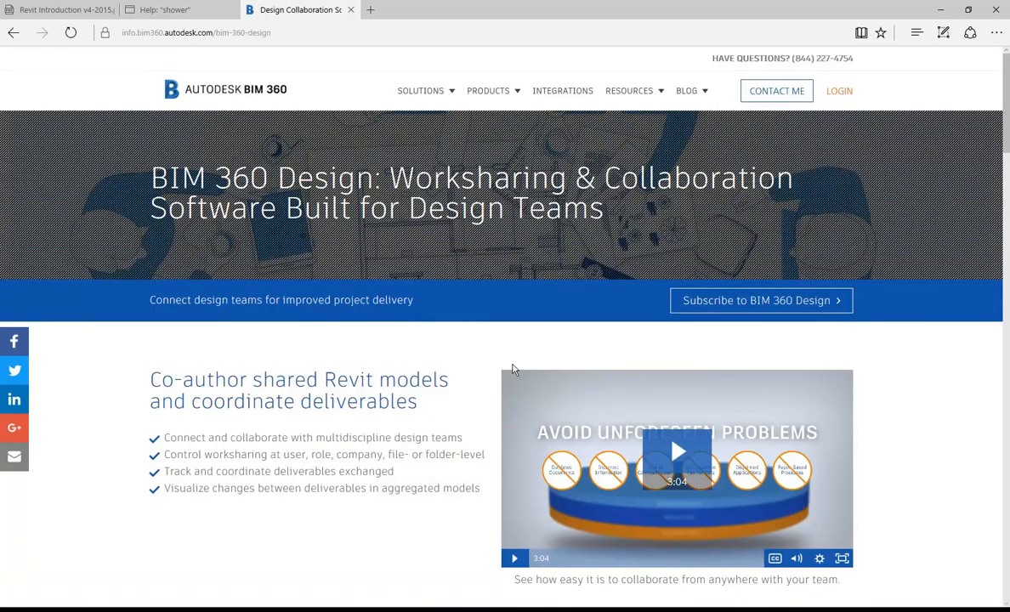
scroll(146, 372, "down", 5)
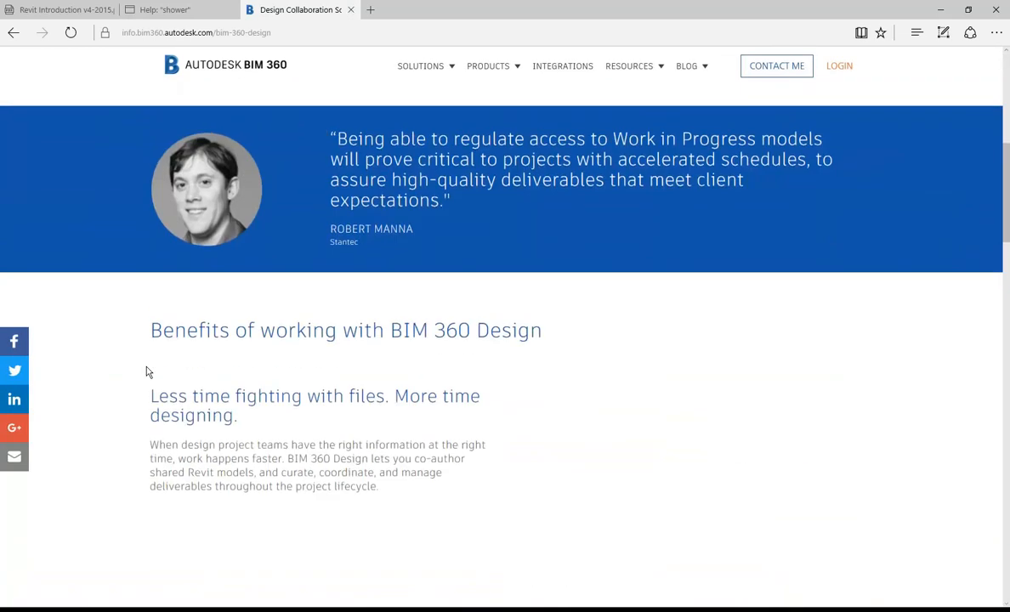
scroll(147, 372, "up", 5)
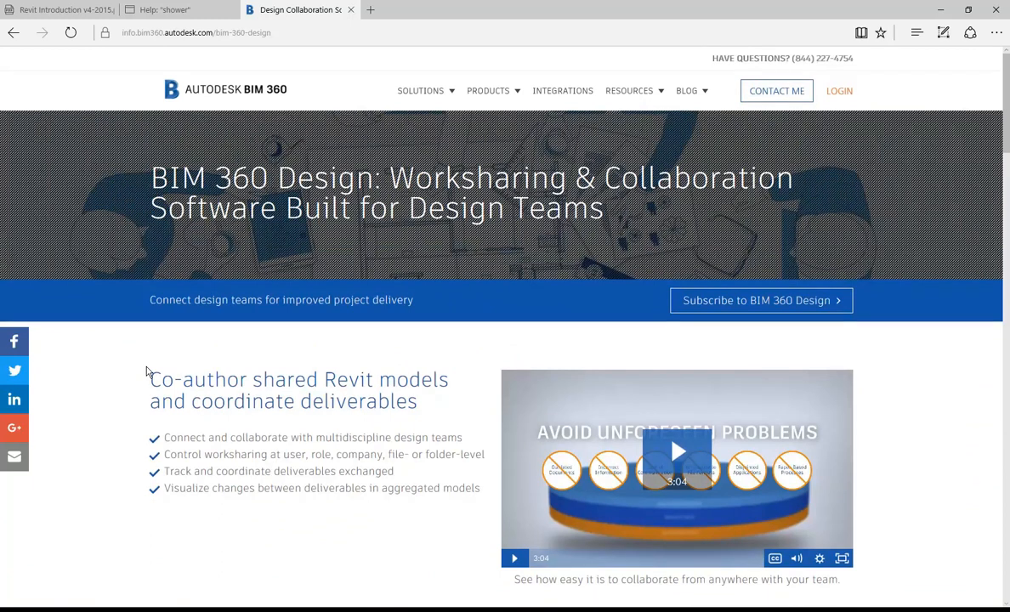
left_click(636, 95)
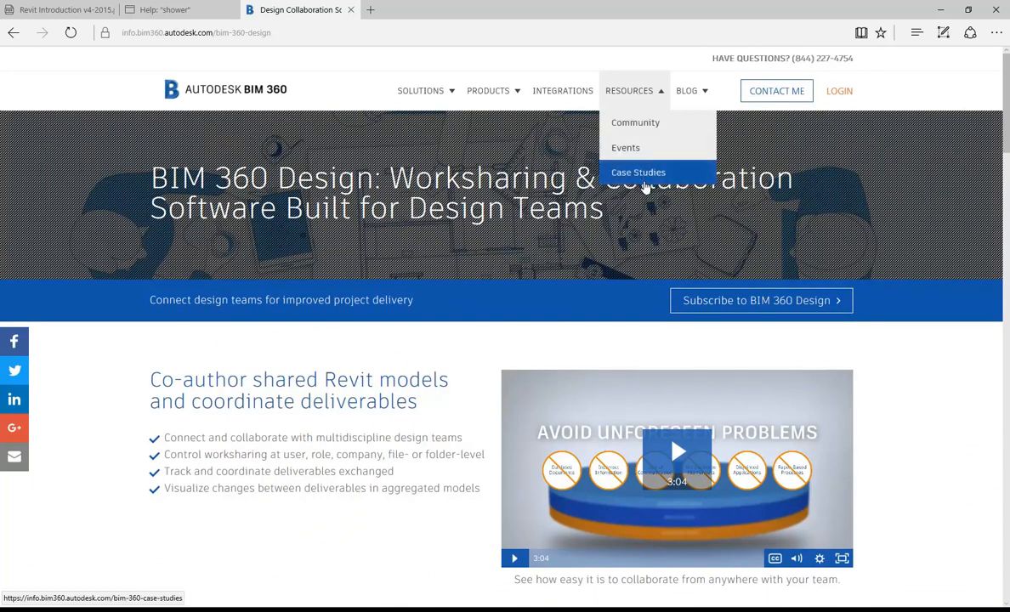
left_click(472, 93)
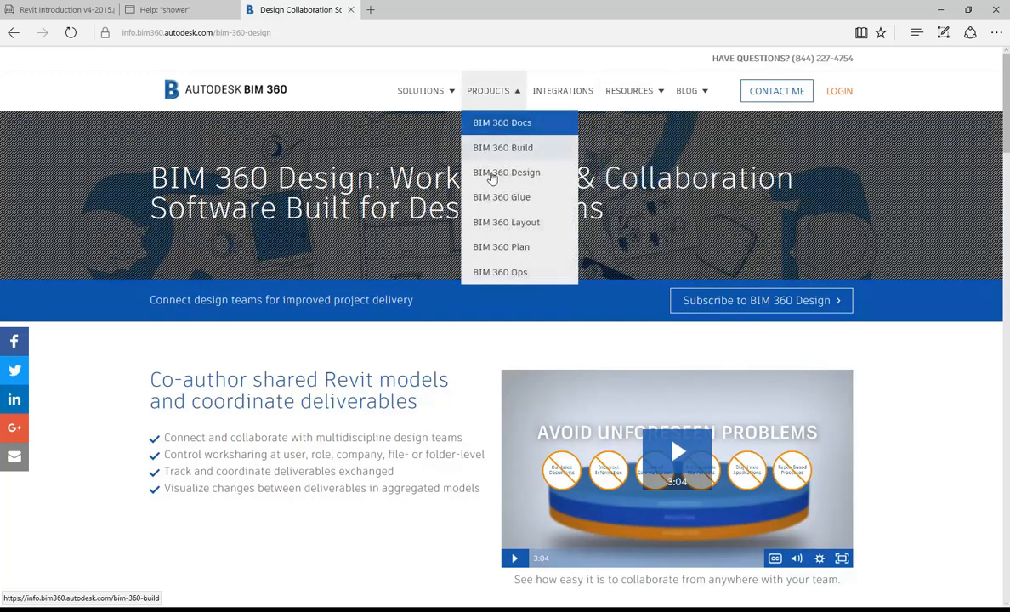
left_click(493, 232)
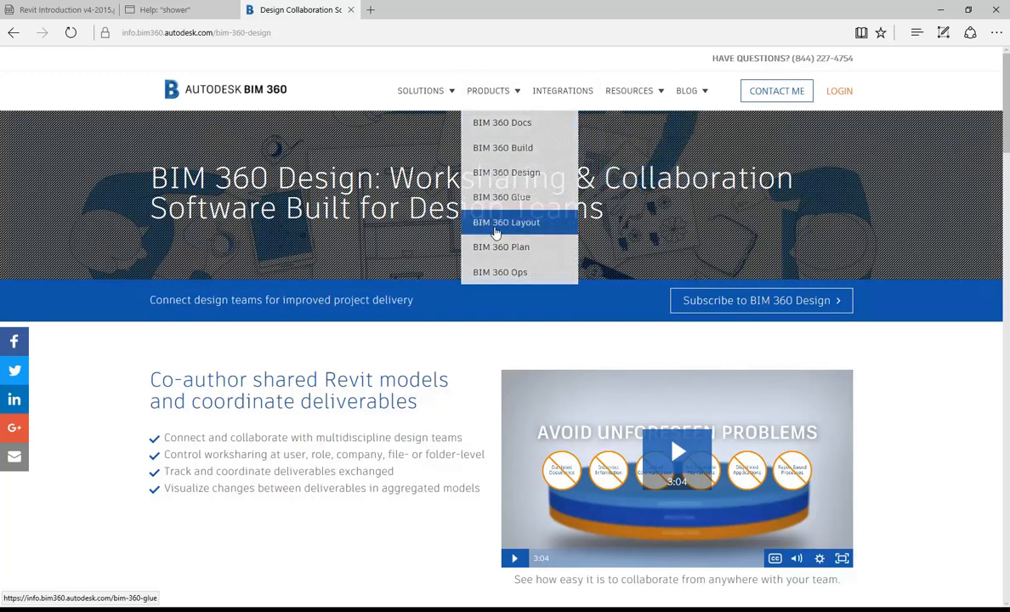
left_click(282, 33)
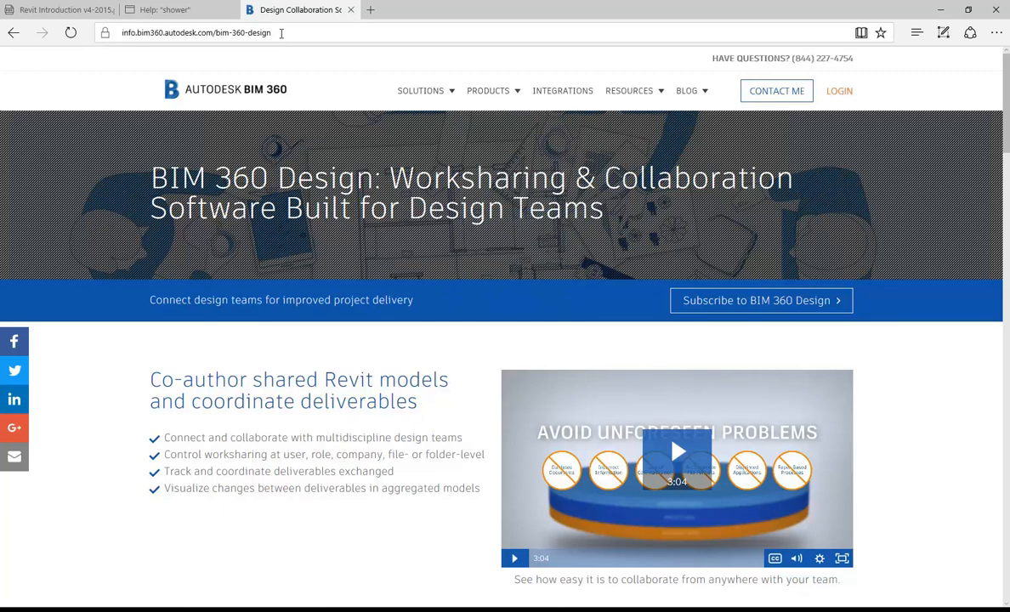
left_click(281, 33)
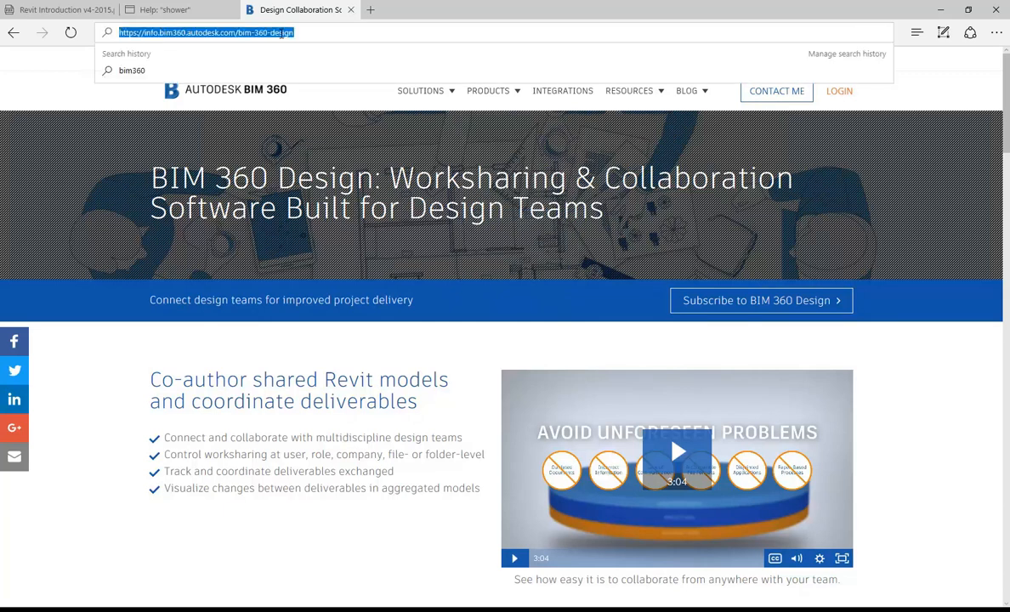
Step: Google 'revit shower' and open the RevitCity shower stalls result in a new tab
type("www.google.c")
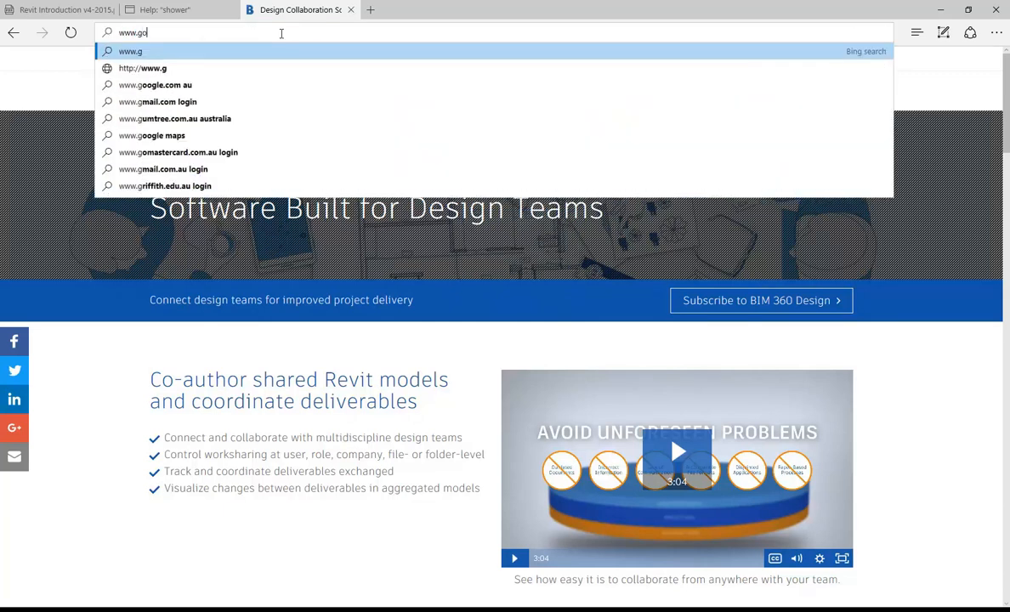
type("om")
key("Return")
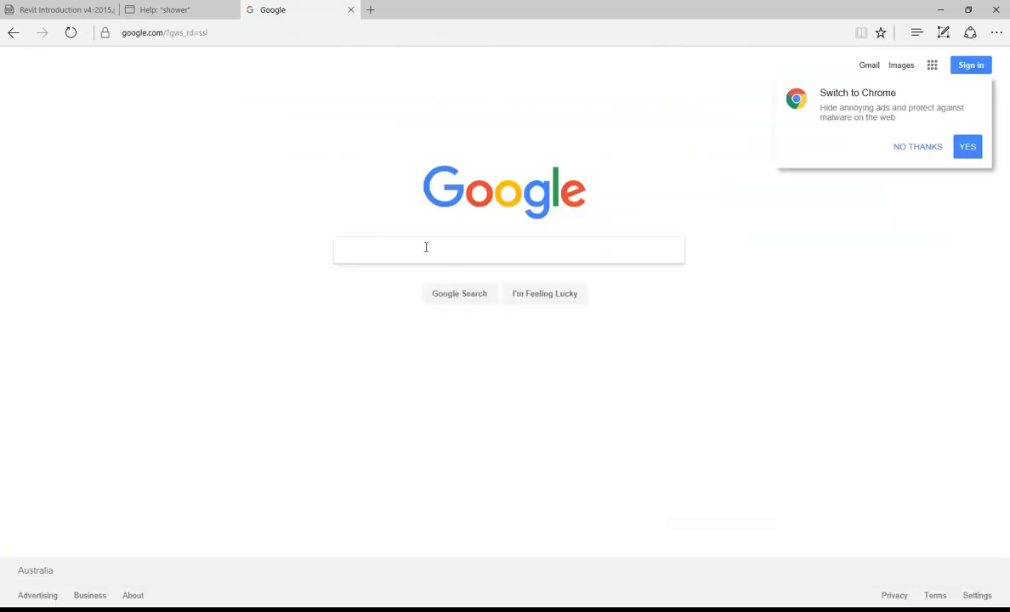
type("revit ")
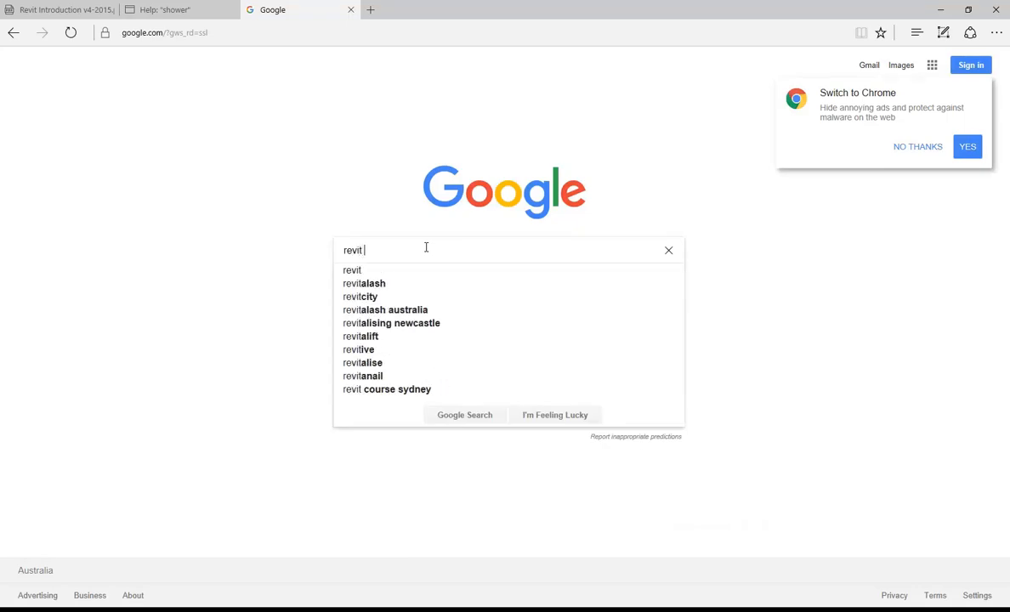
type("shower")
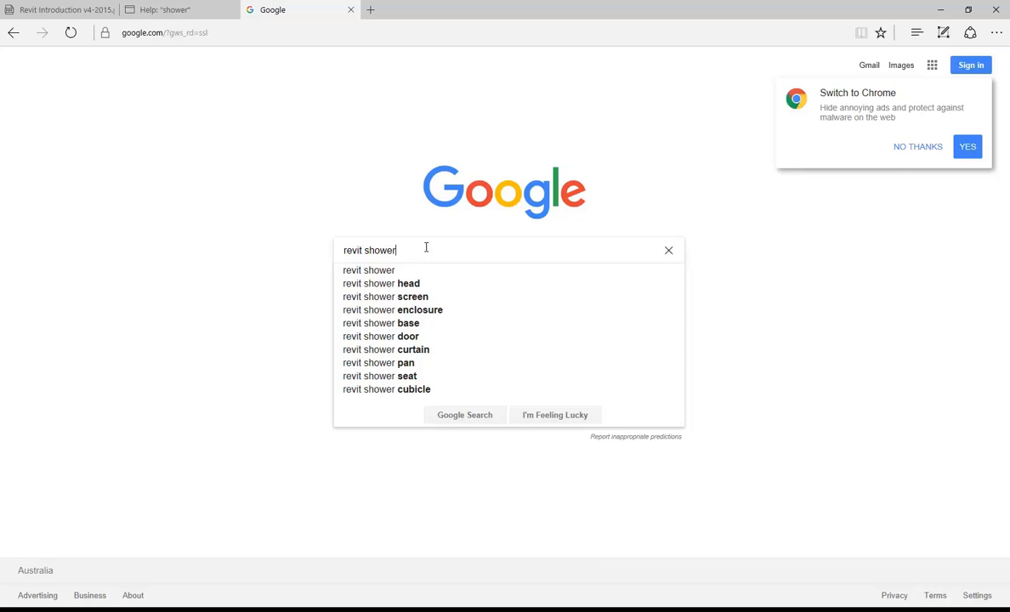
key("Return")
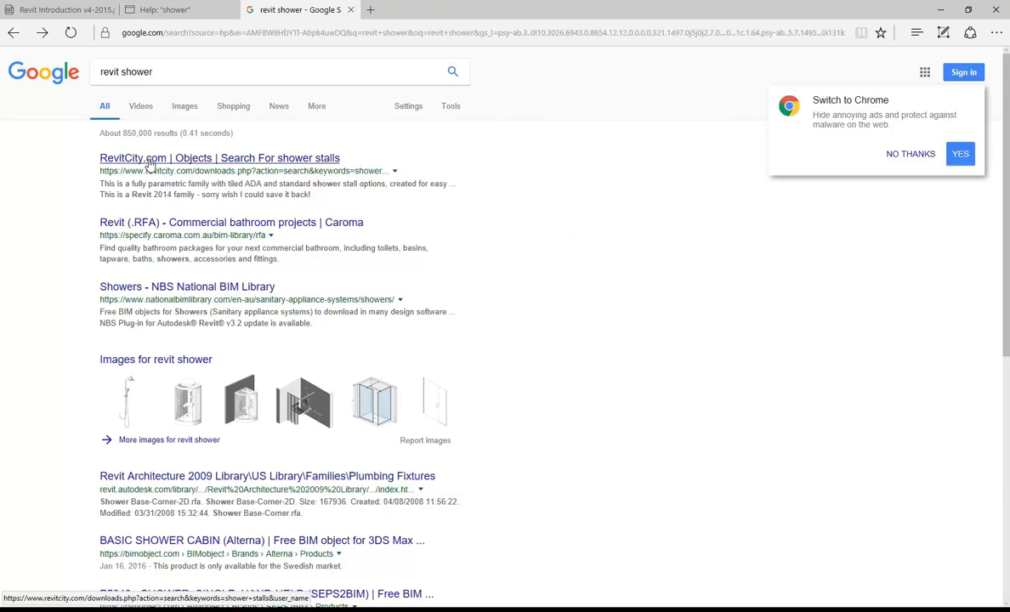
middle_click(149, 160)
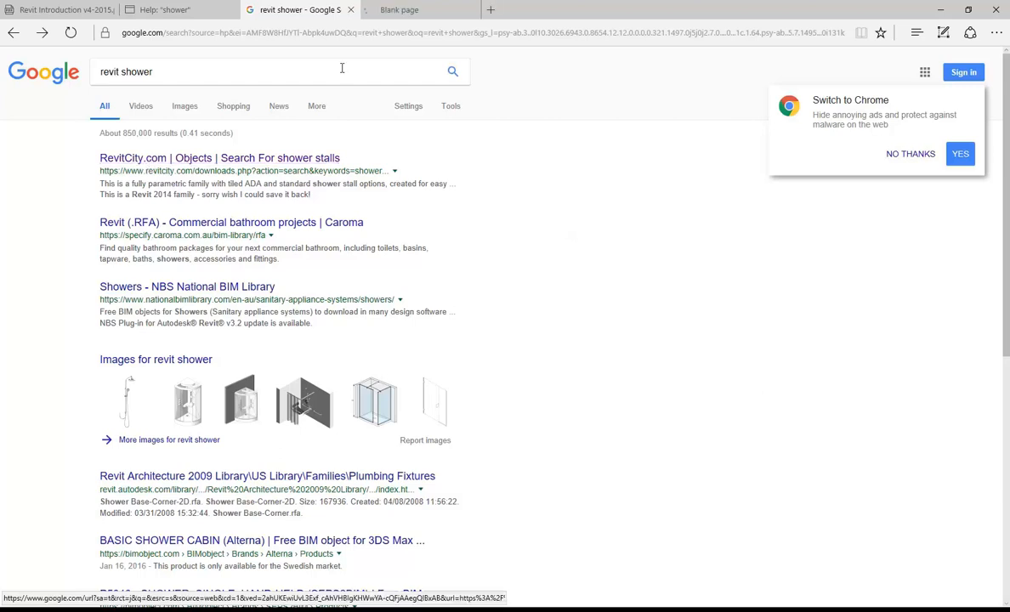
Step: Check the RevitCity shower stall listings, then open Alterna's BASIC SHOWER CABIN page on BIMobject in a new tab
left_click(408, 9)
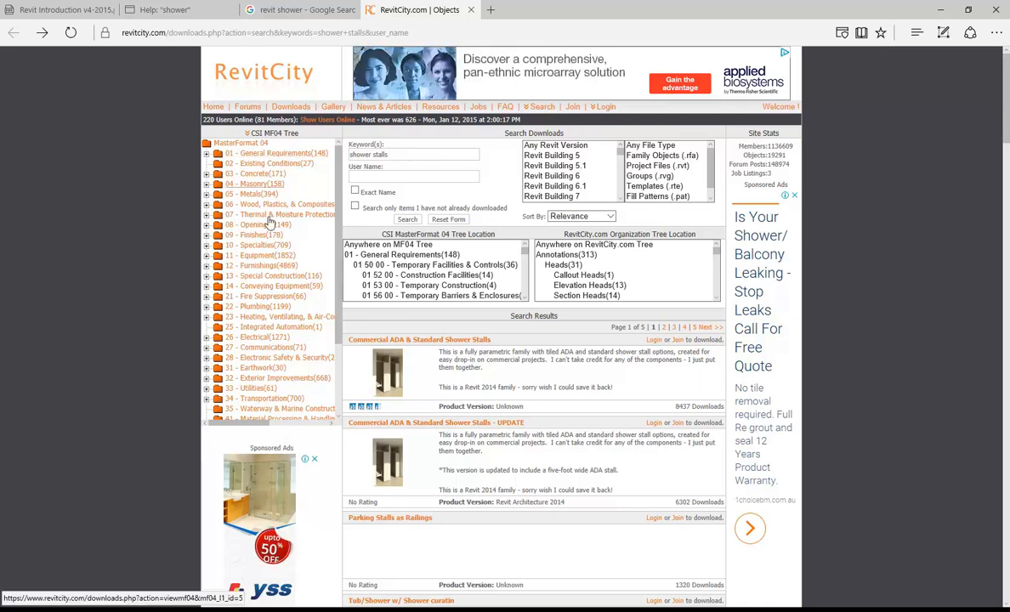
left_click(282, 16)
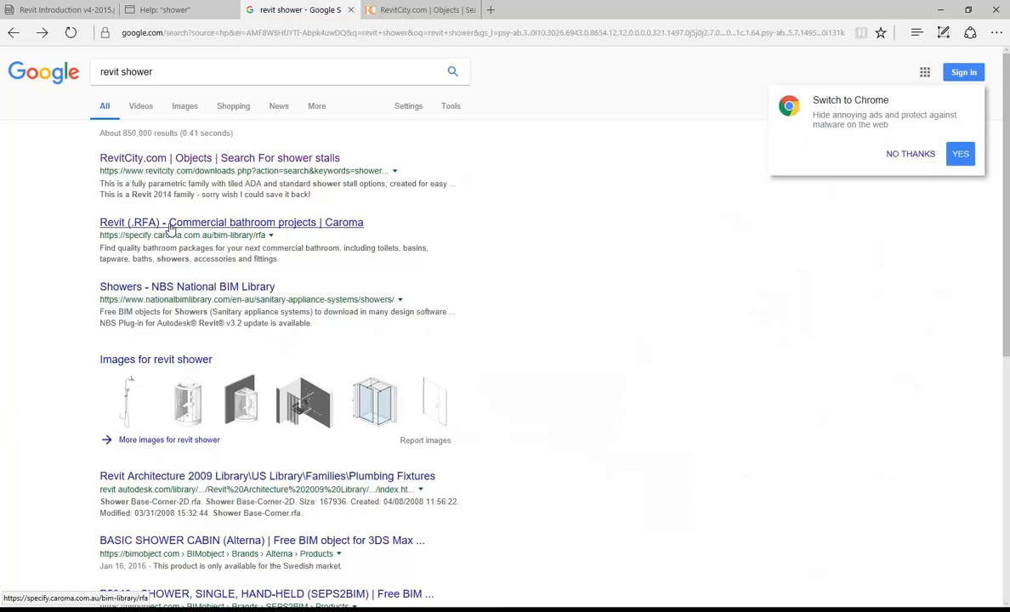
scroll(169, 228, "down", 2)
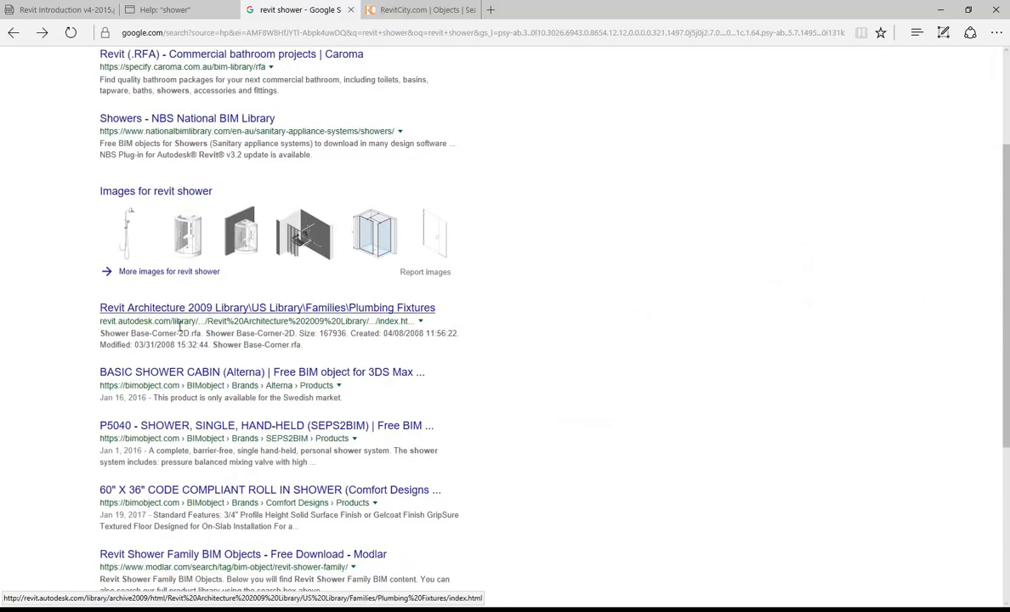
middle_click(189, 374)
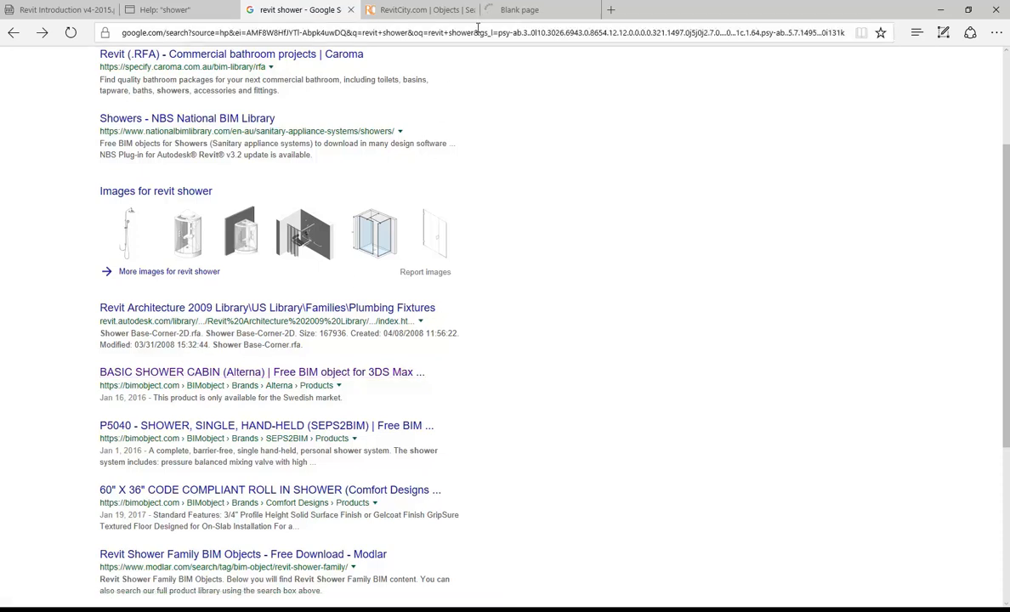
left_click(548, 8)
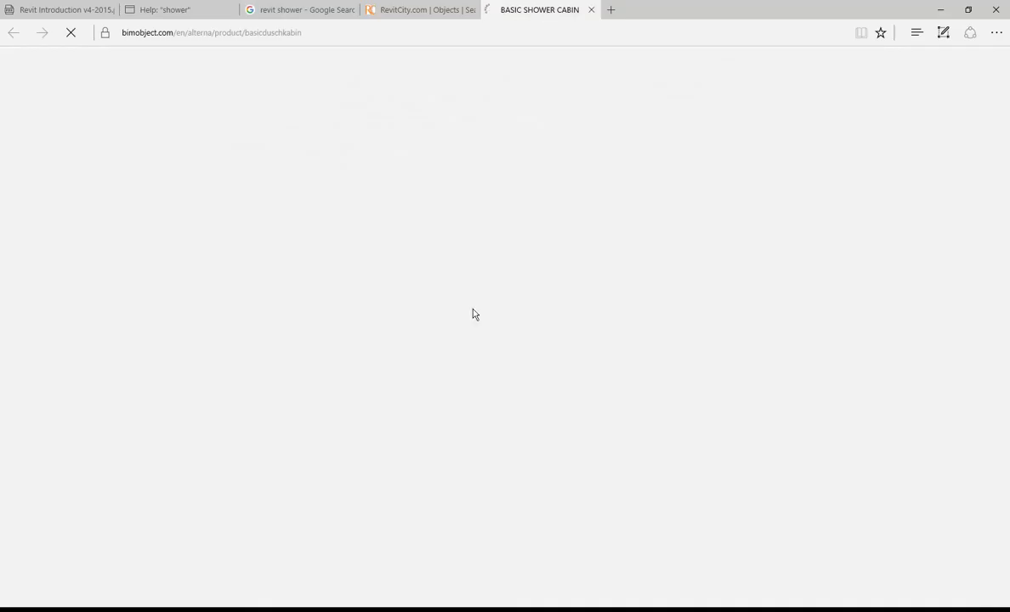
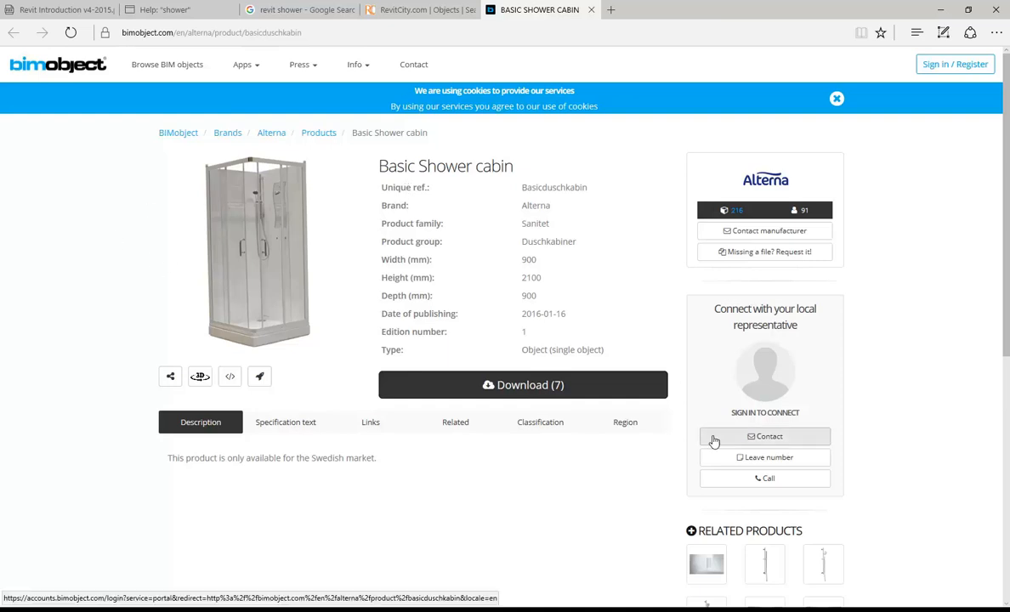
Step: Go to BIMobject's 'Browse BIM objects' catalogue from the Basic Shower Cabin page
left_click(167, 68)
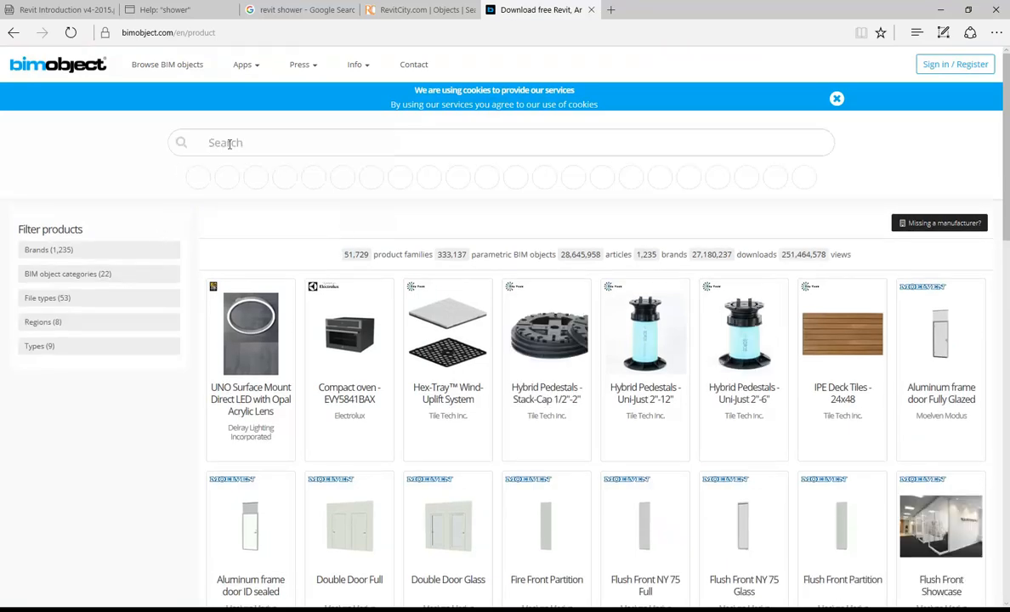
Step: Search 'shower', pick the Sanitary: Showers category, and open the IDEALRAIN 100mm handspray shower set
left_click(228, 143)
type("shower")
key("Return")
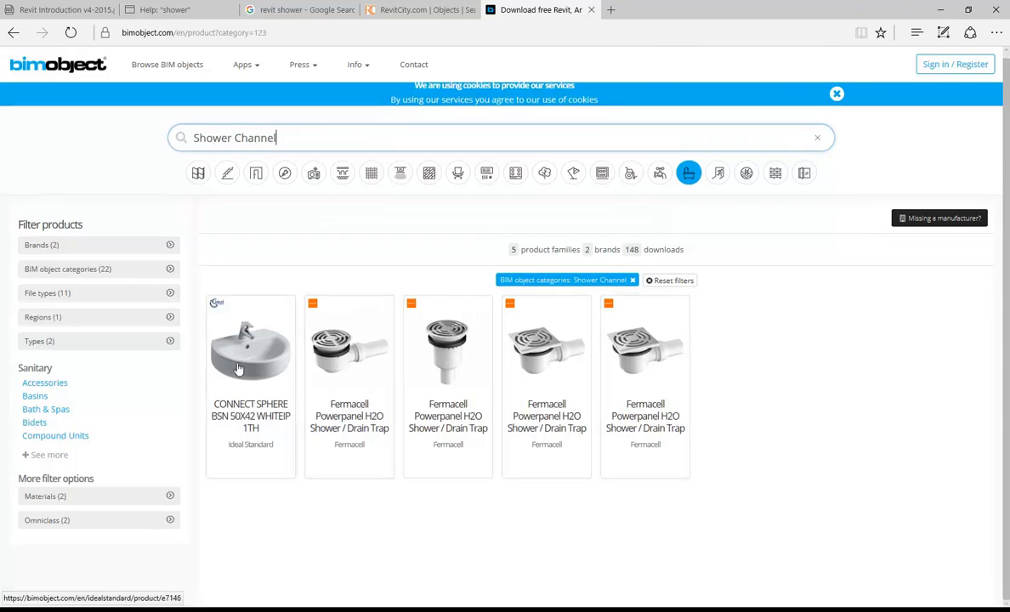
double_click(318, 138)
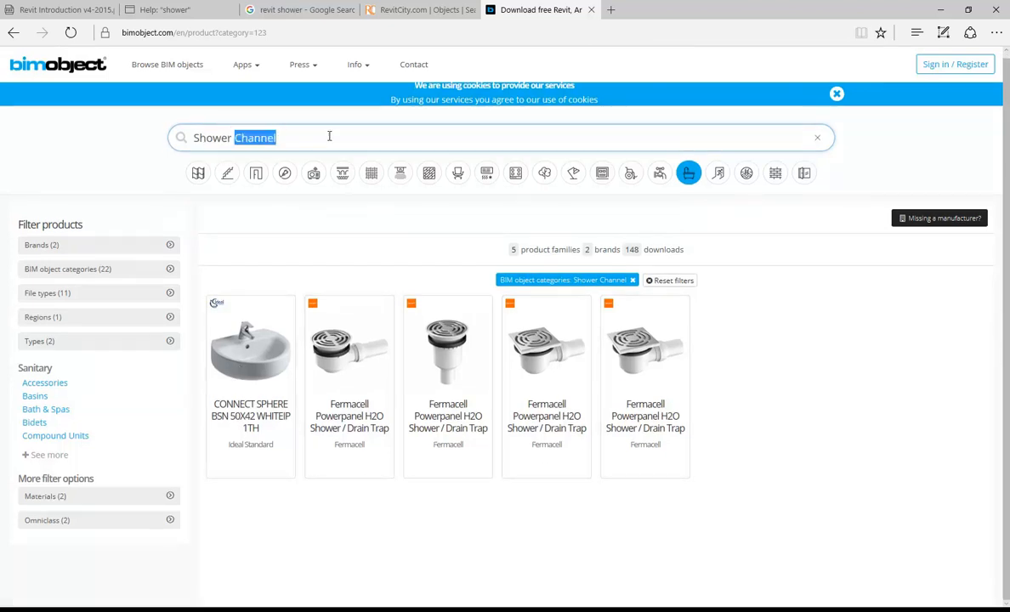
key("BackSpace")
key("Return")
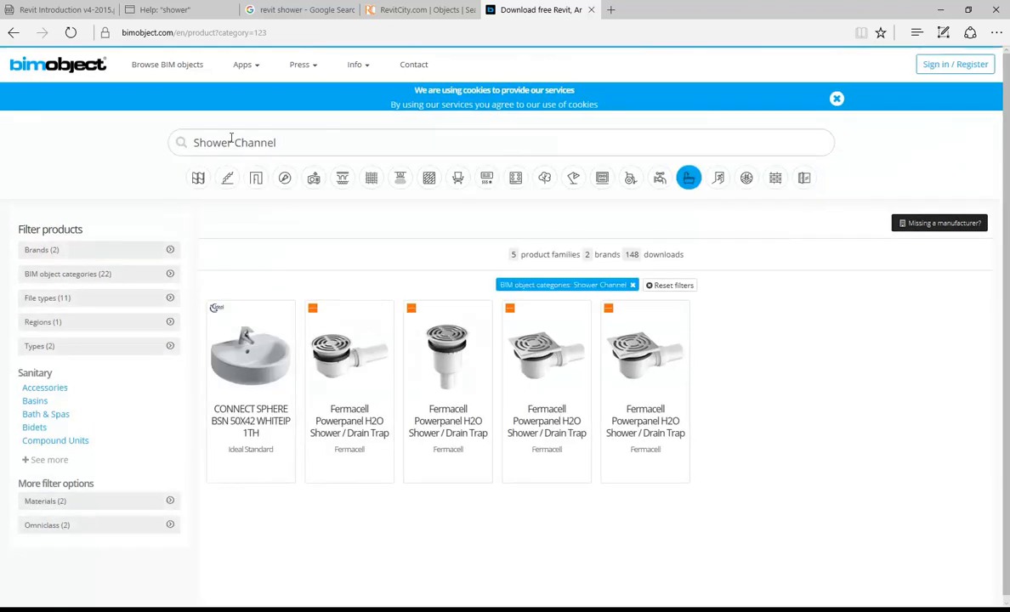
double_click(366, 146)
key("BackSpace")
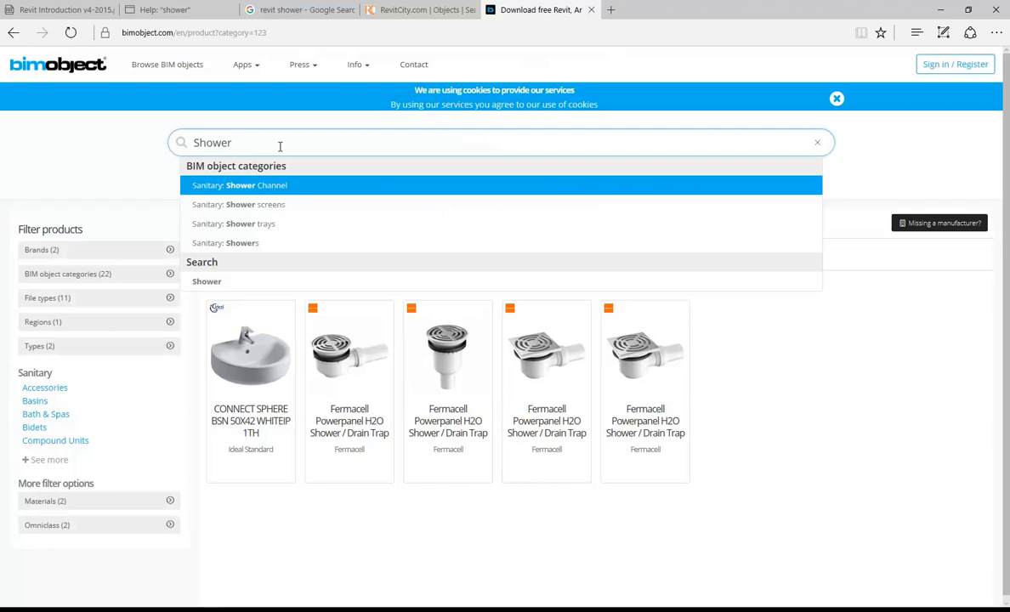
left_click(239, 244)
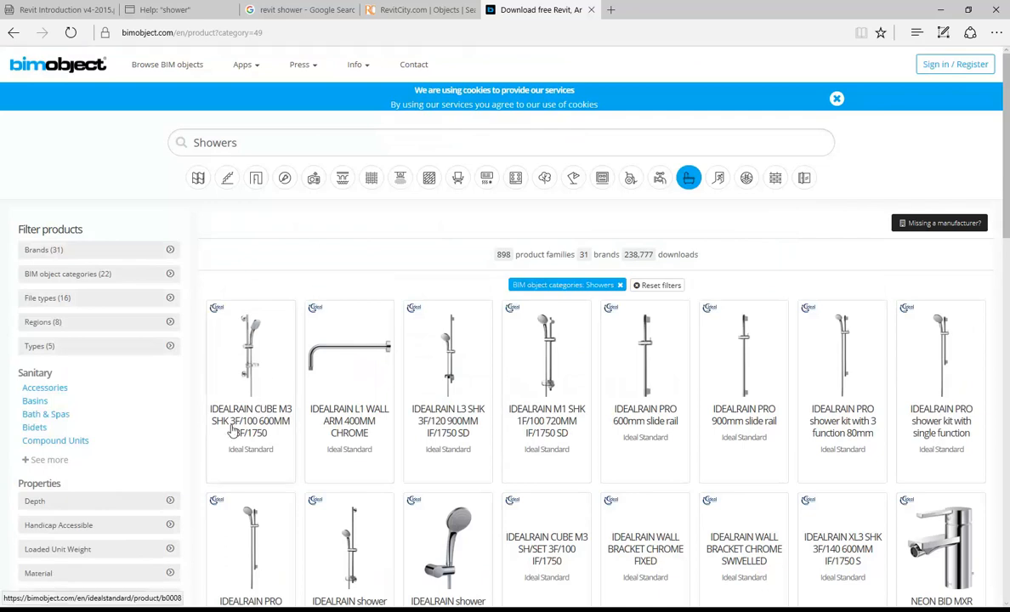
scroll(251, 349, "down", 2)
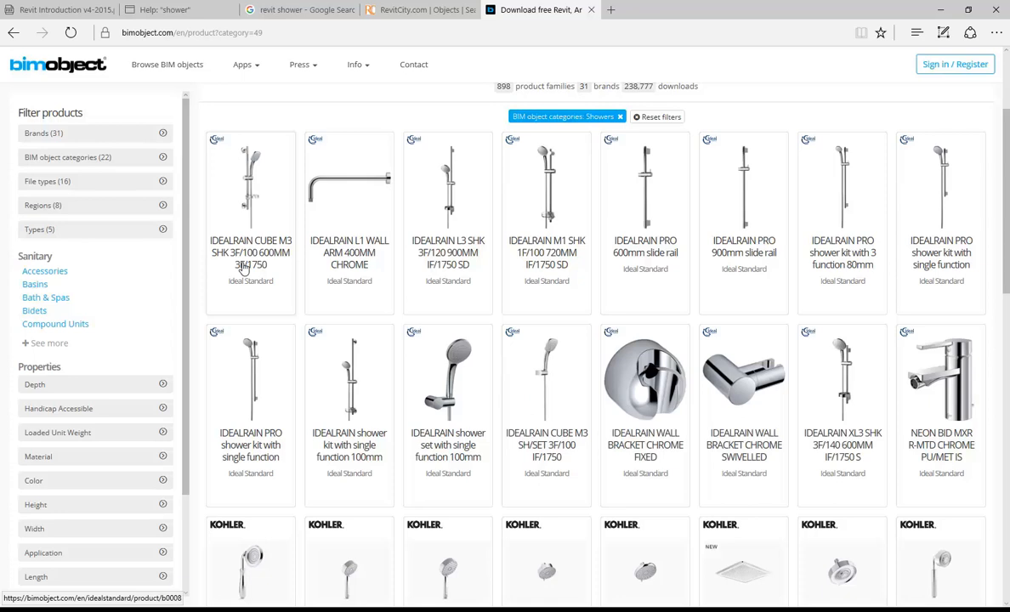
left_click(449, 442)
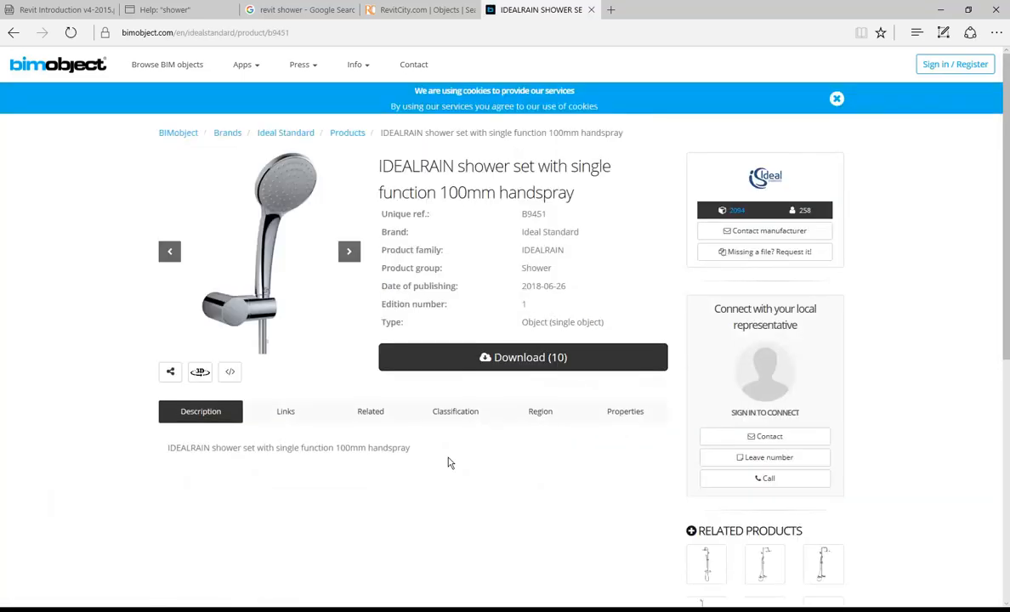
Step: Request the Revit family download of the IDEALRAIN shower set
left_click(486, 360)
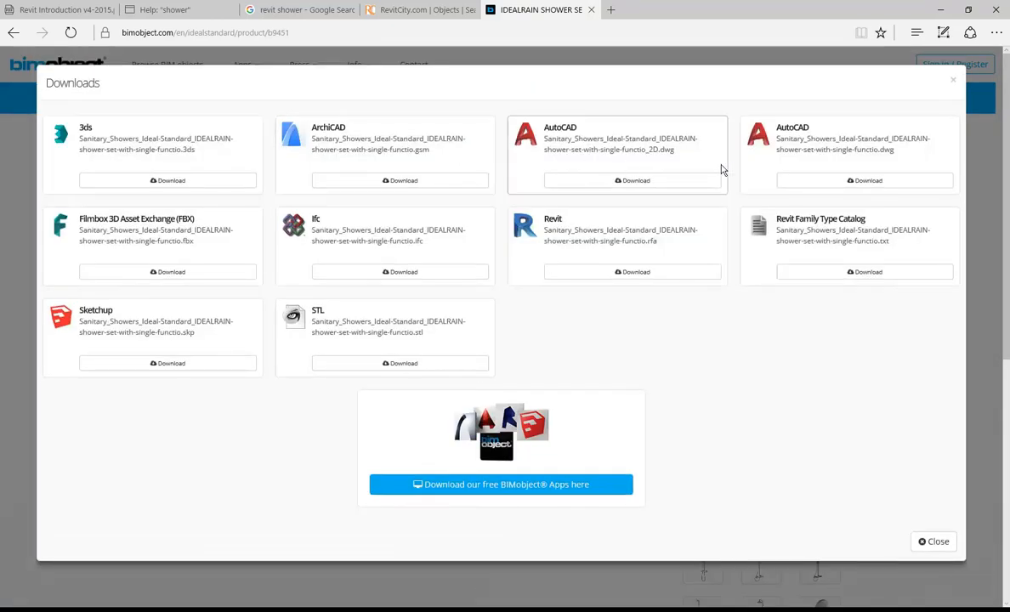
left_click(624, 273)
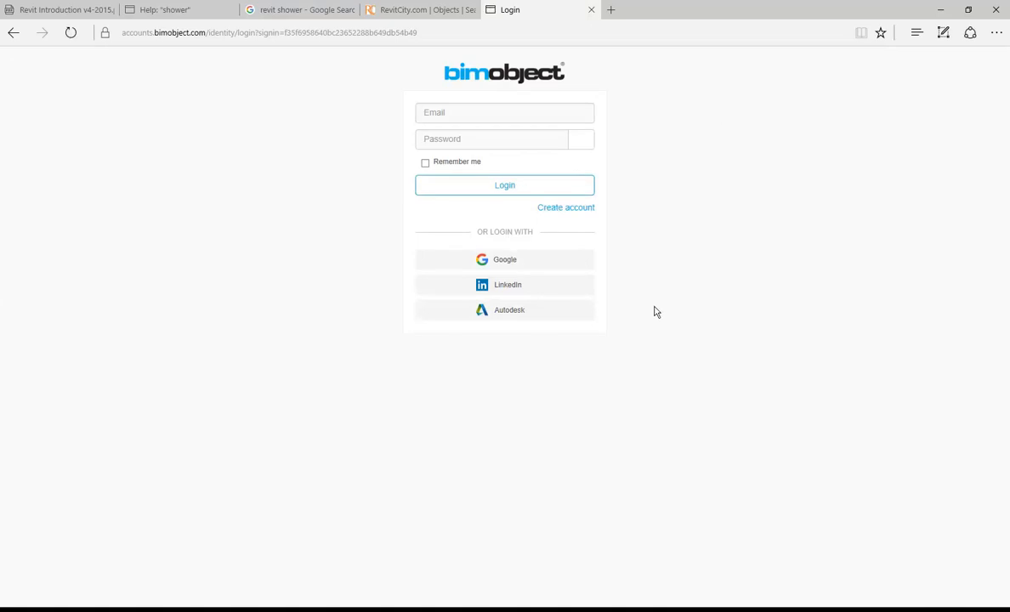
Step: Sign in to BIMobject with a Google account, entering the account e-mail and password
left_click(486, 114)
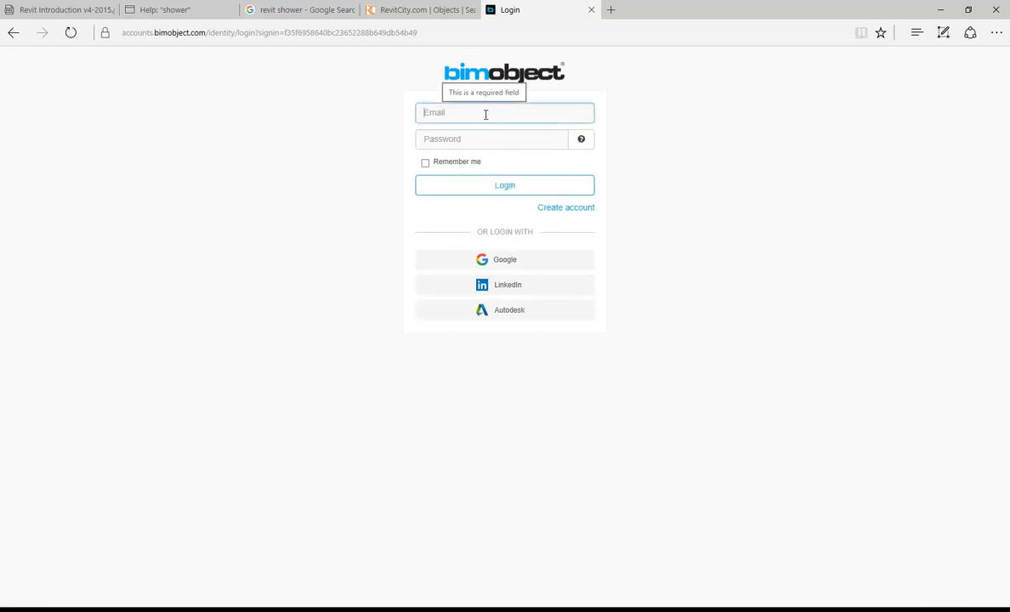
left_click(475, 111)
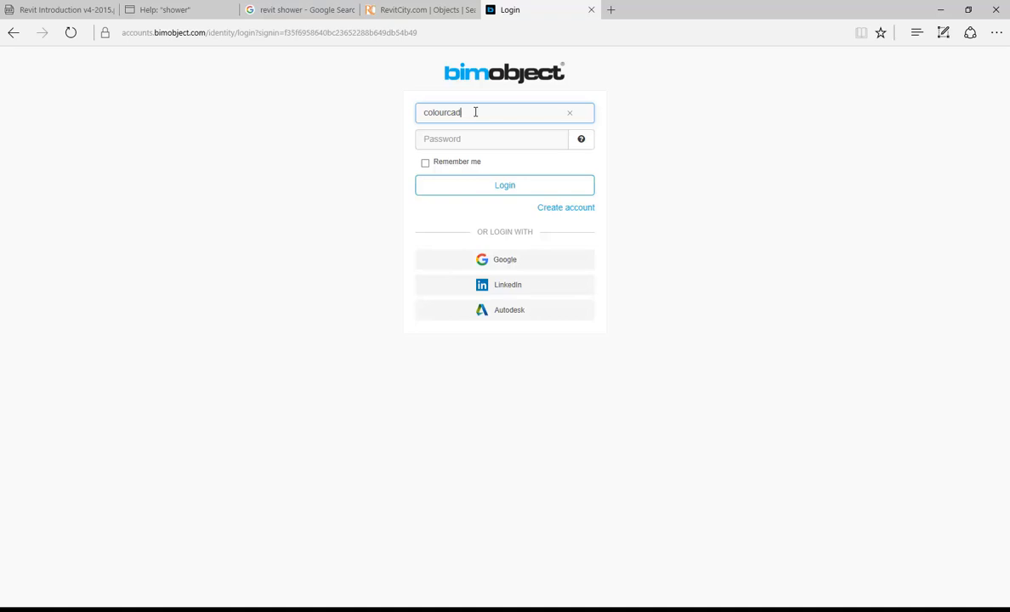
left_click(466, 258)
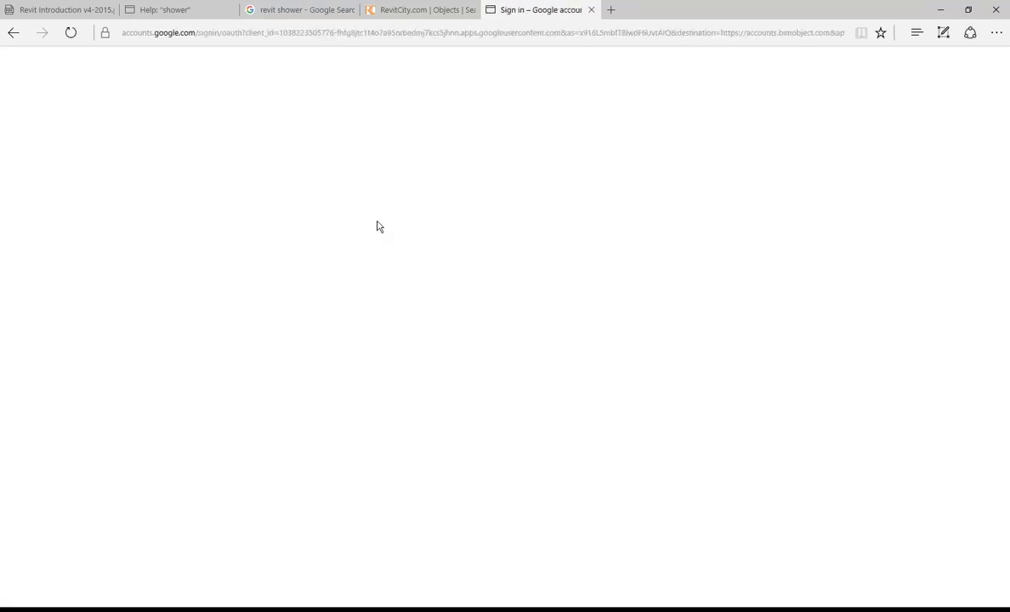
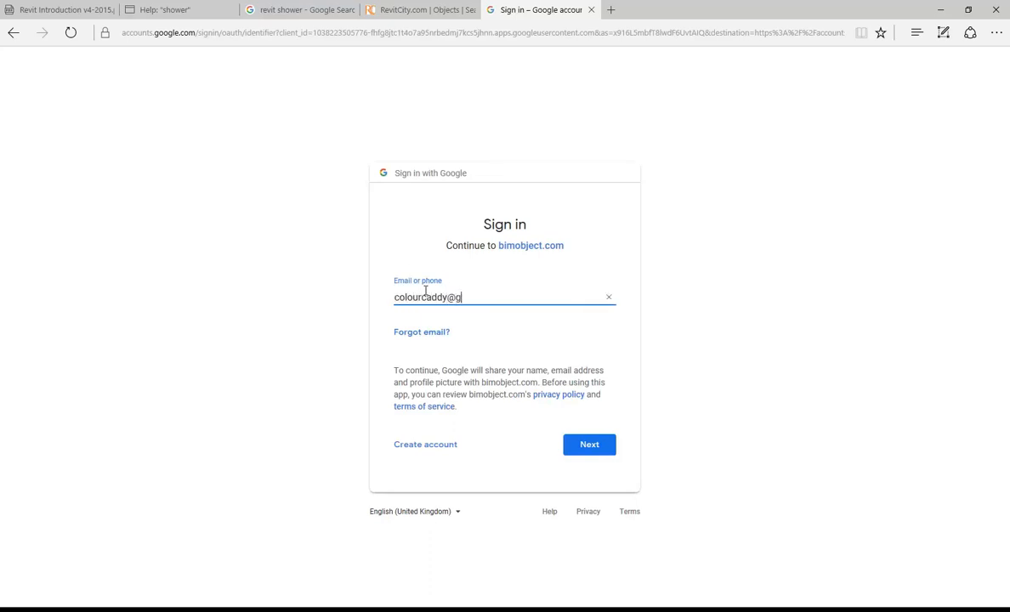
left_click(589, 445)
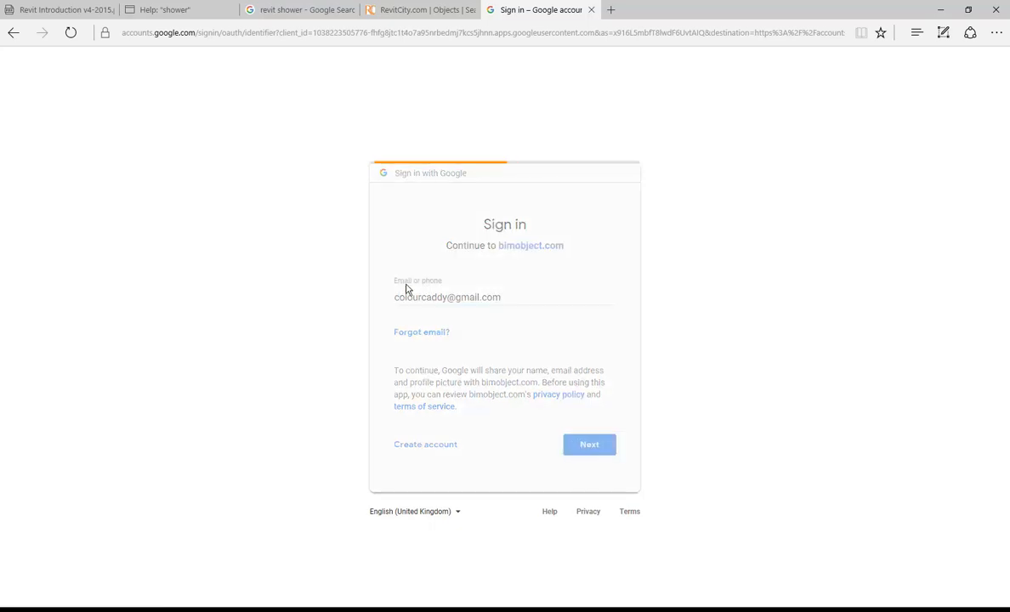
type("*****")
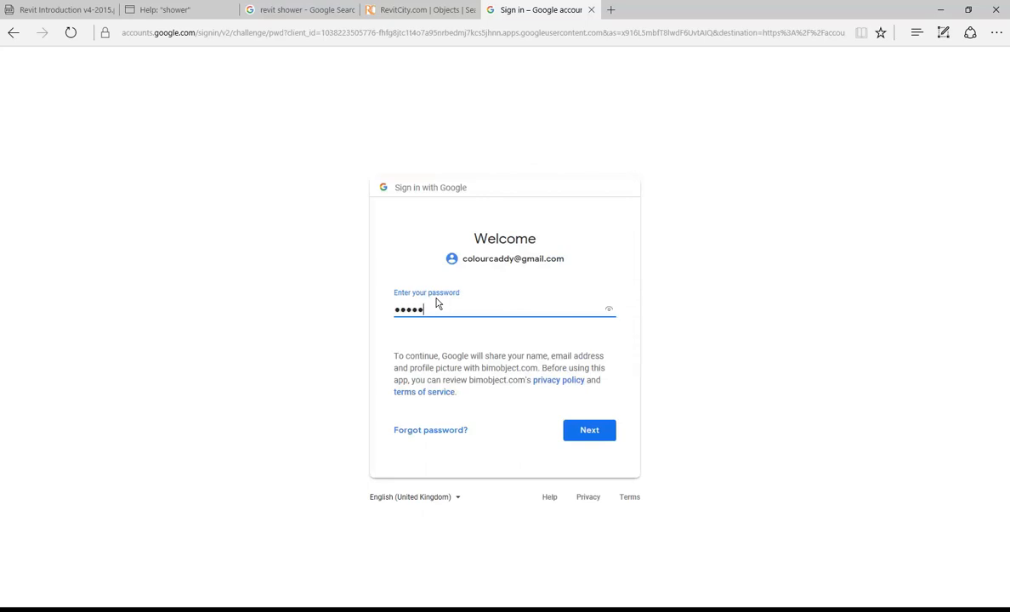
key("BackSpace")
key("BackSpace")
key("BackSpace")
key("BackSpace")
key("BackSpace")
type("**************")
left_click(572, 439)
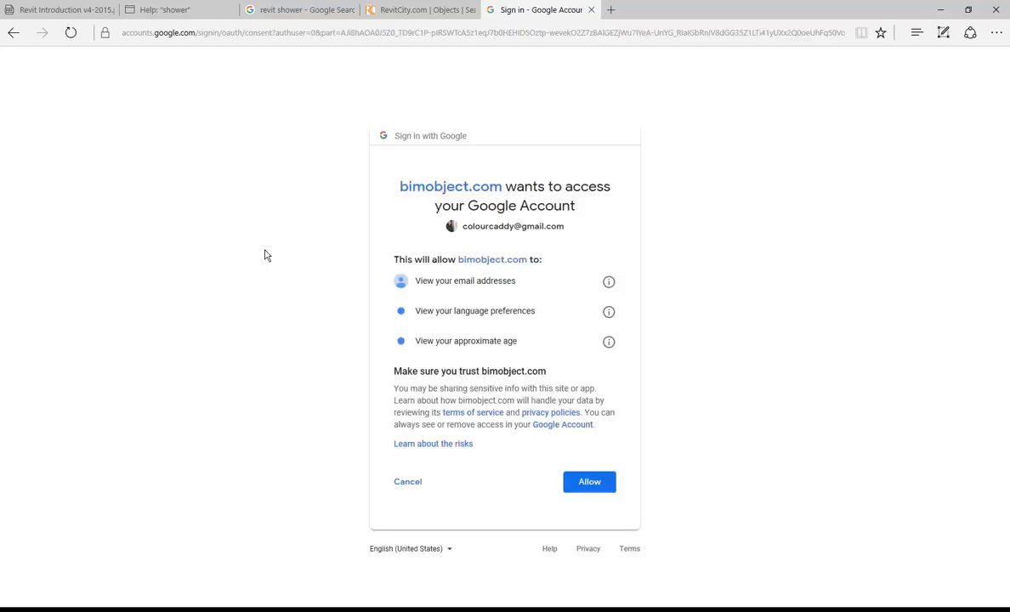
Step: Allow bimobject.com access to the Google account and accept the updated terms and memorandum
left_click(581, 485)
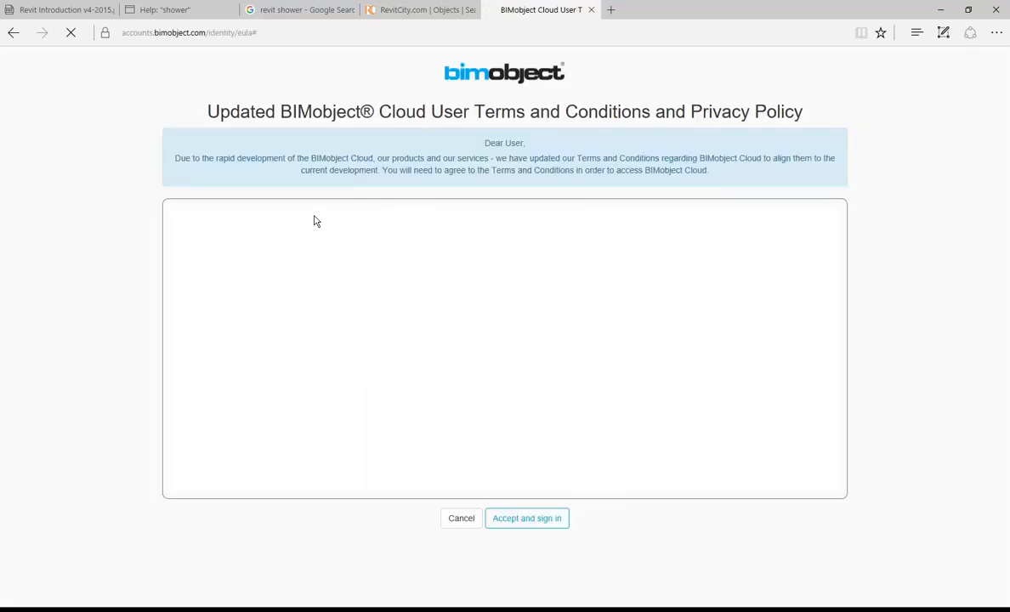
left_click(520, 518)
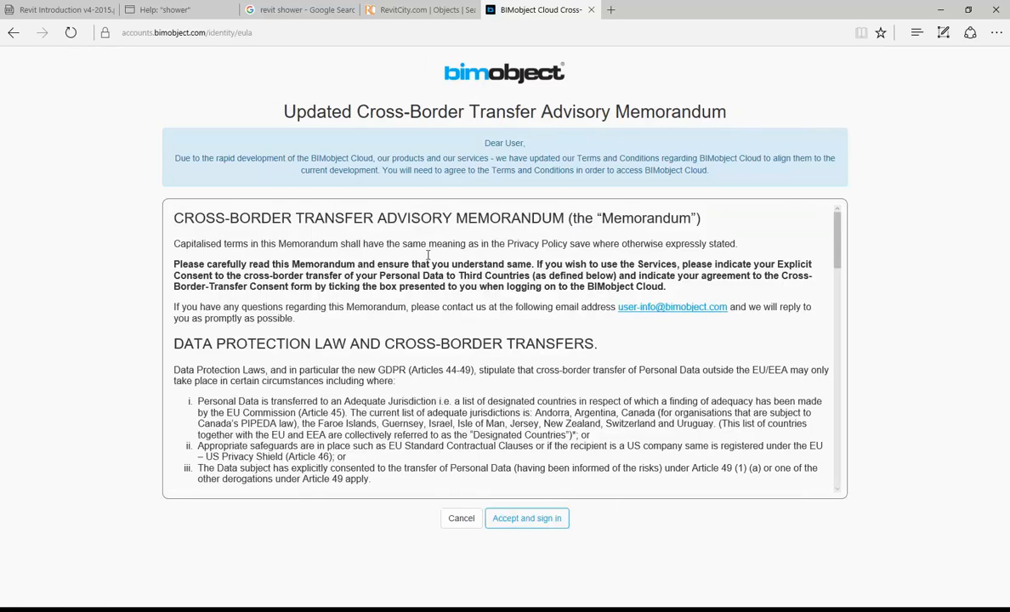
left_click(527, 522)
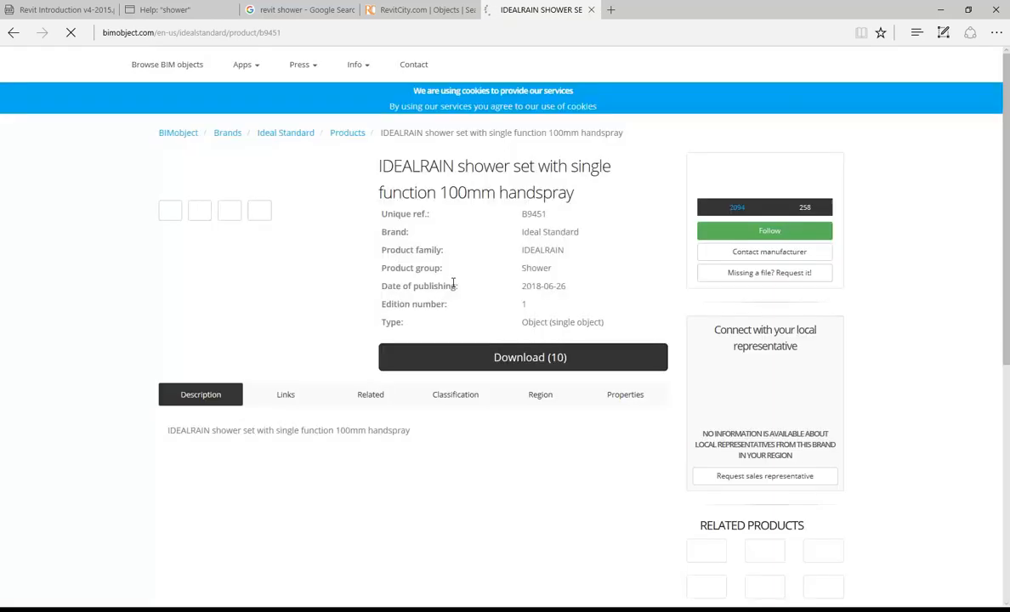
Step: Download and save the IDEALRAIN shower set's Revit .rfa file, then open it
left_click(518, 359)
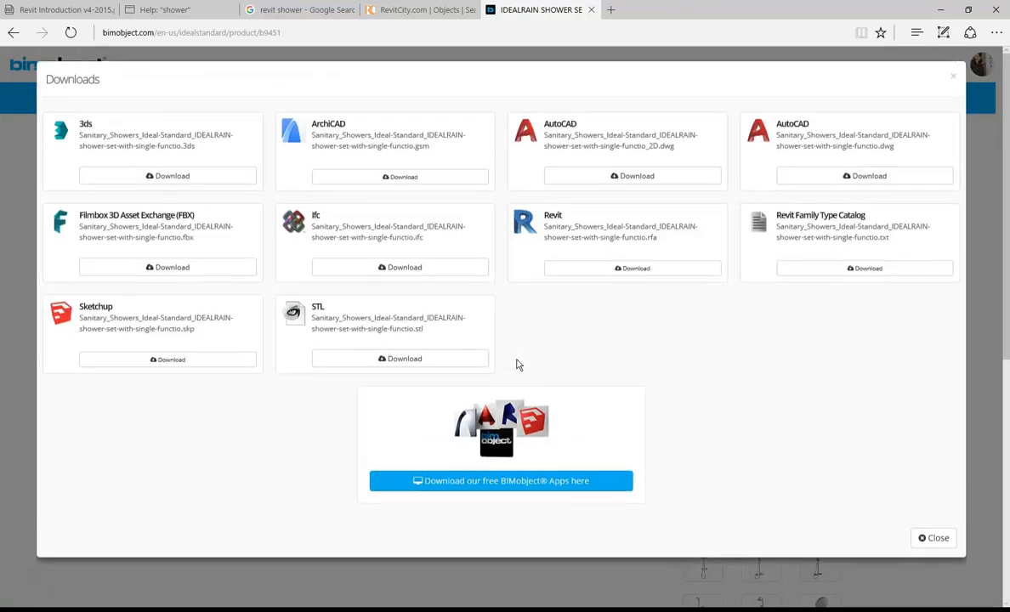
left_click(594, 273)
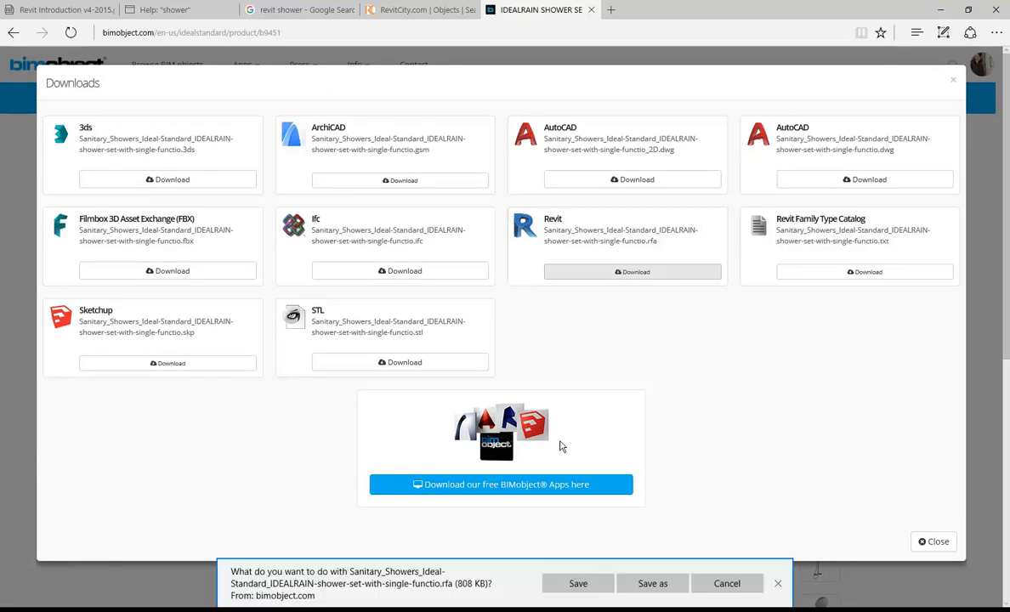
left_click(576, 584)
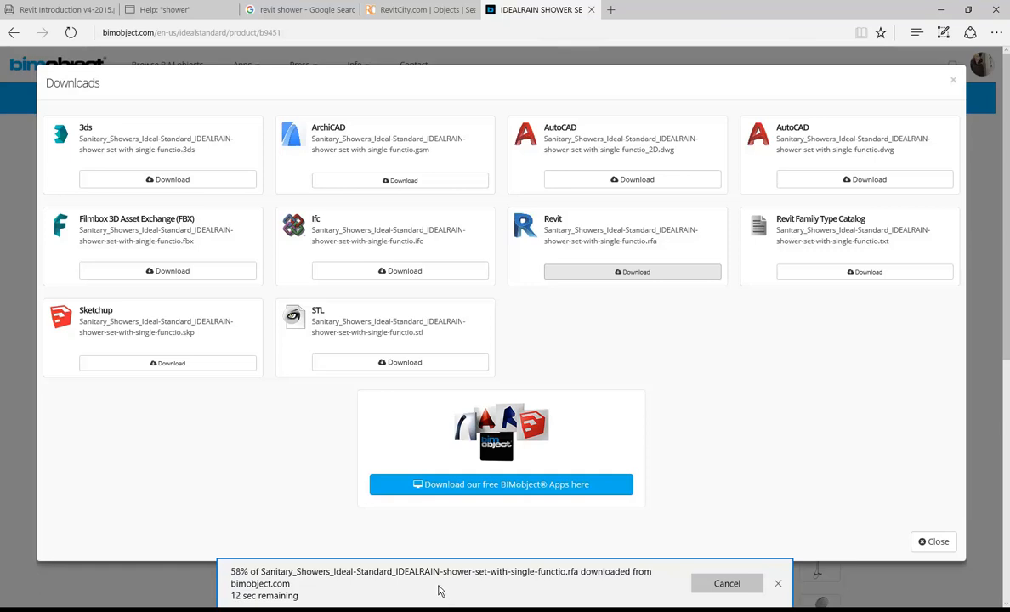
mouse_move(338, 611)
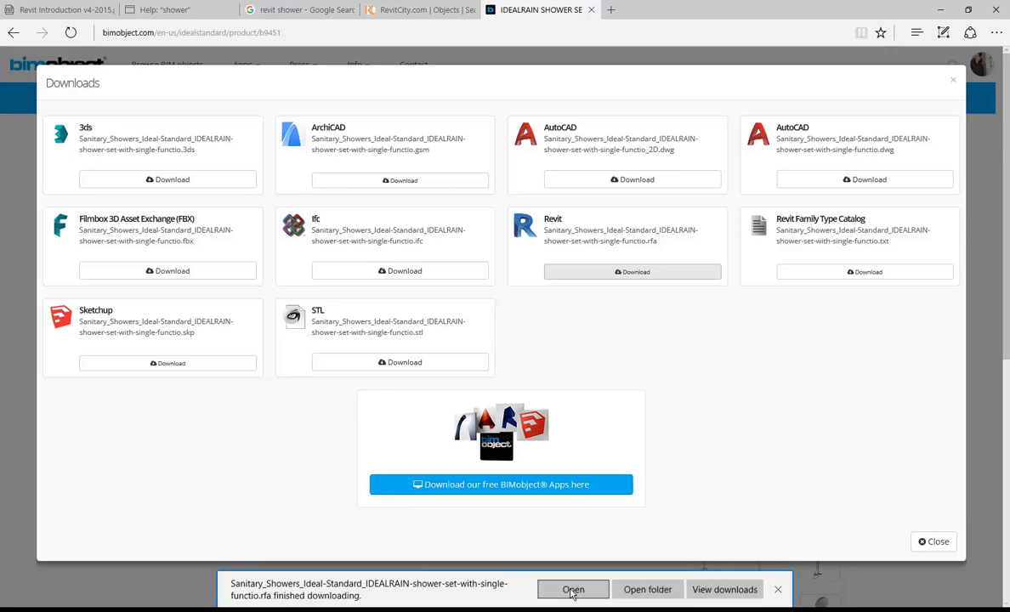
left_click(573, 591)
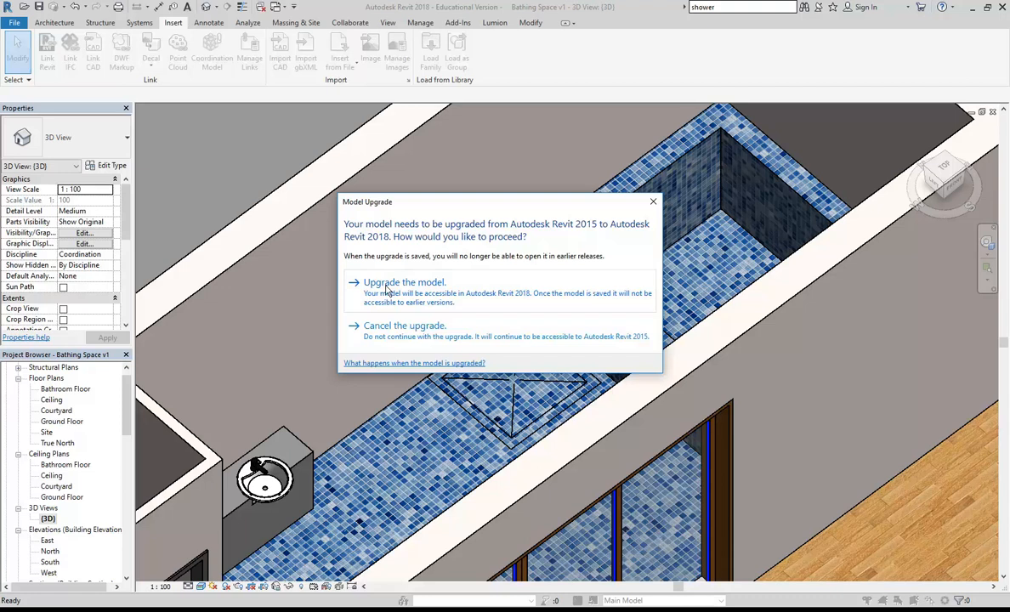
Step: Upgrade the shower family from Revit 2015 and open its 3D View 1
left_click(387, 289)
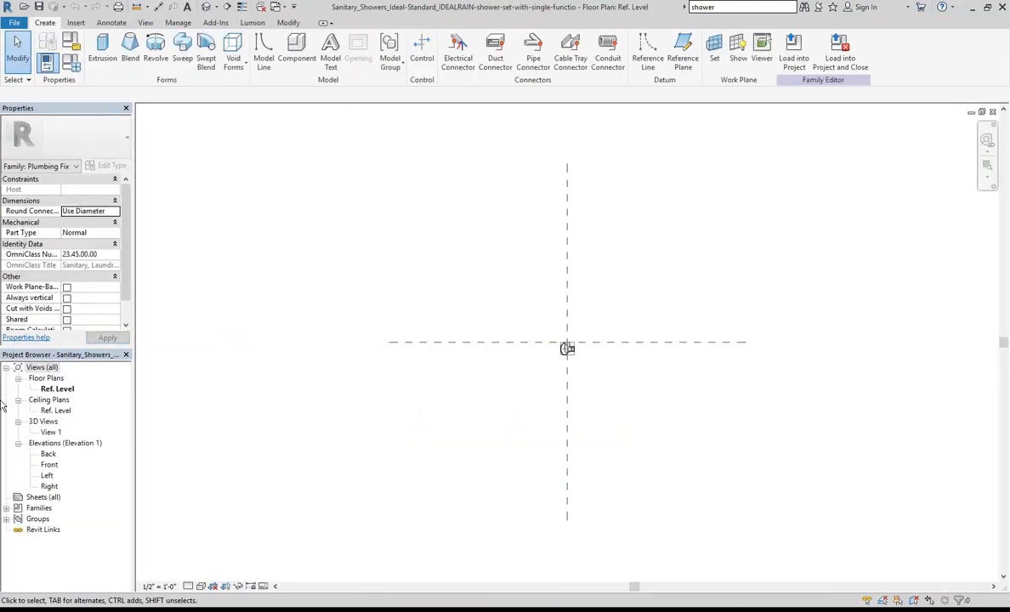
double_click(51, 432)
scroll(405, 387, "down", 2)
middle_click_drag(406, 386, 291, 451, "shift")
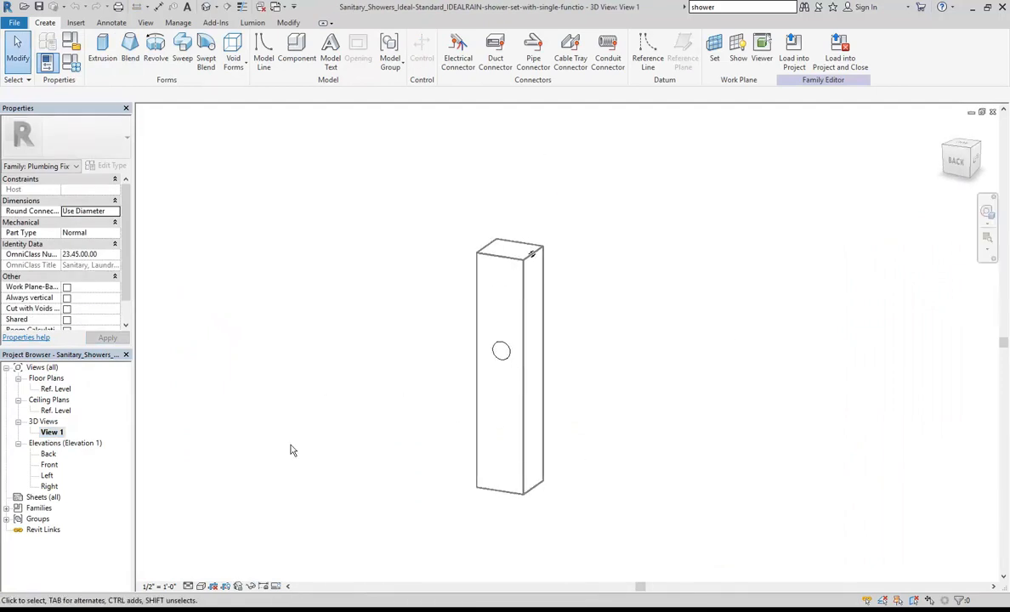
Step: Set the 3D view to Fine detail and Wireframe style, orbiting around the shower set
left_click(201, 587)
left_click(200, 575)
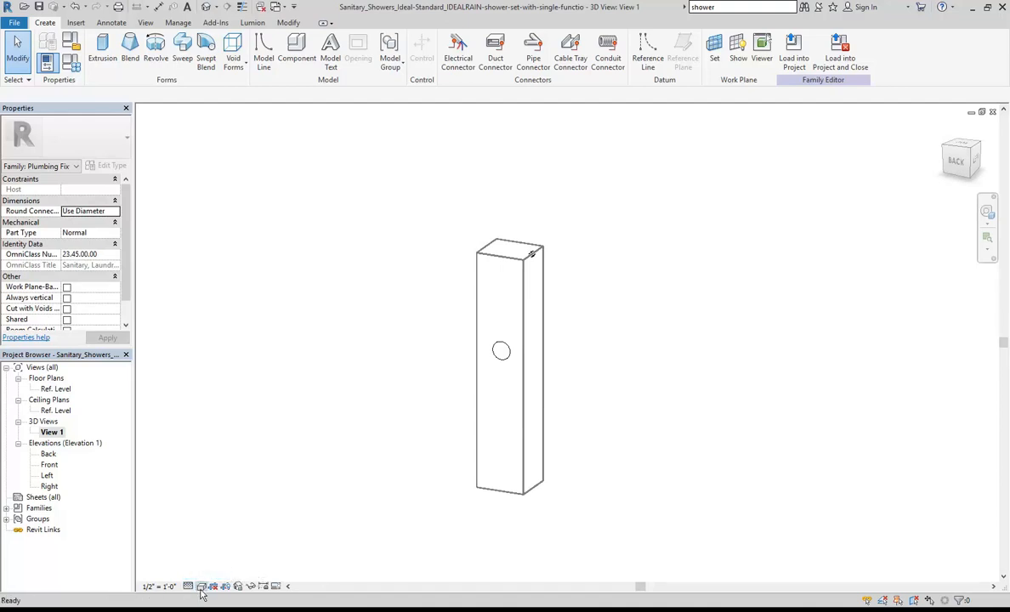
left_click(200, 586)
left_click(219, 512)
middle_click_drag(501, 344, 428, 331, "shift")
scroll(429, 331, "up", 2)
middle_click_drag(641, 290, 600, 324, "shift")
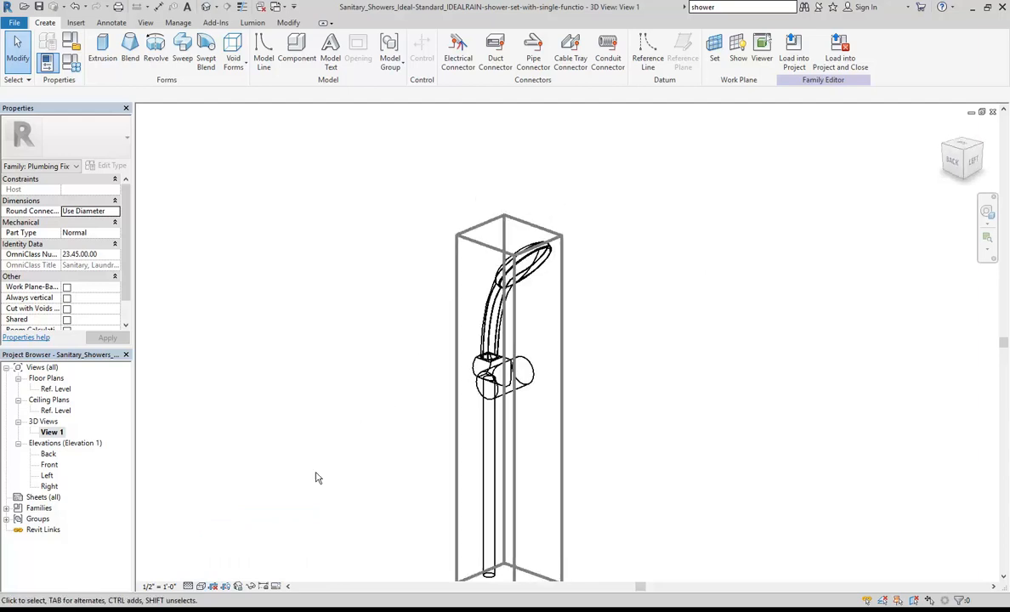
left_click(201, 587)
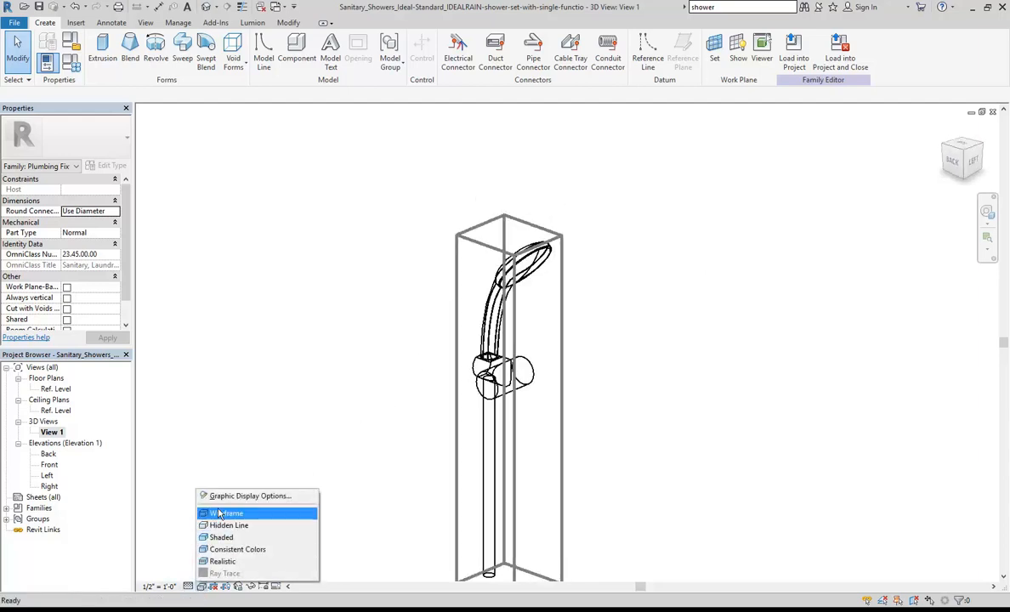
left_click(218, 514)
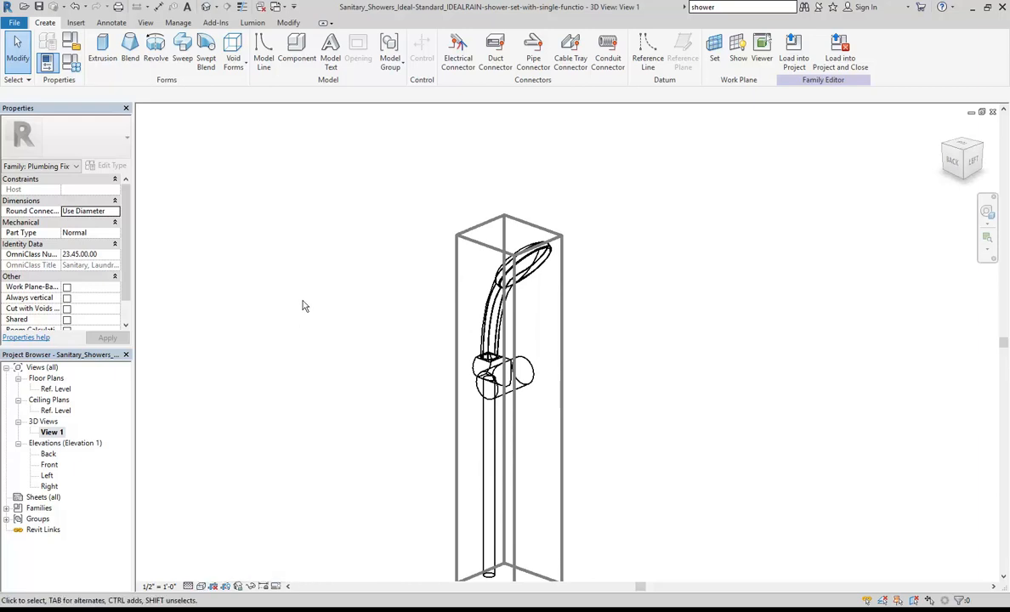
scroll(320, 257, "down", 2)
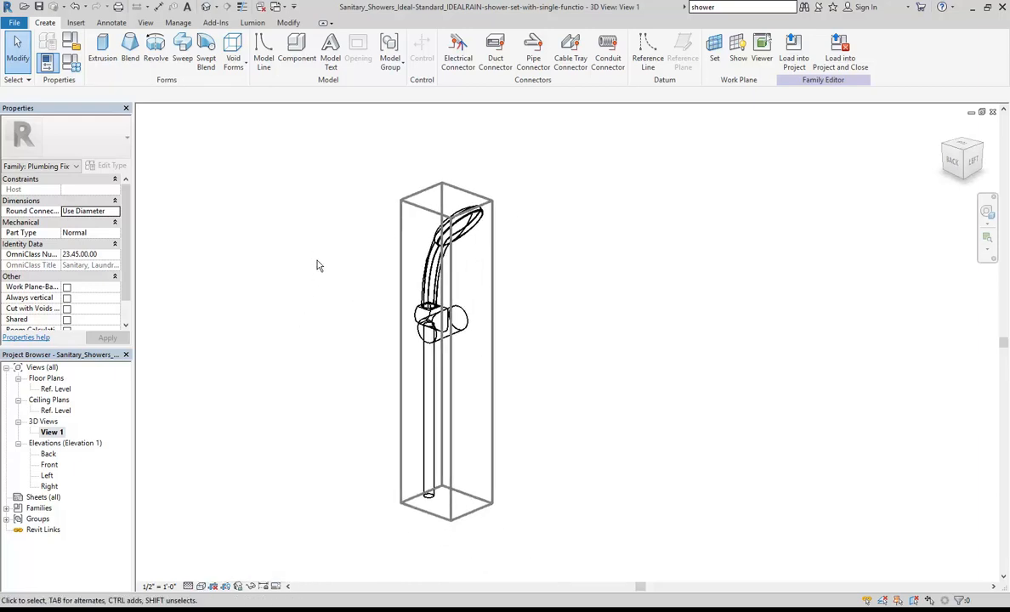
Step: Load the shower set into Bathing Space v1, place it in Section 1, and view it in {3D}
left_click(794, 56)
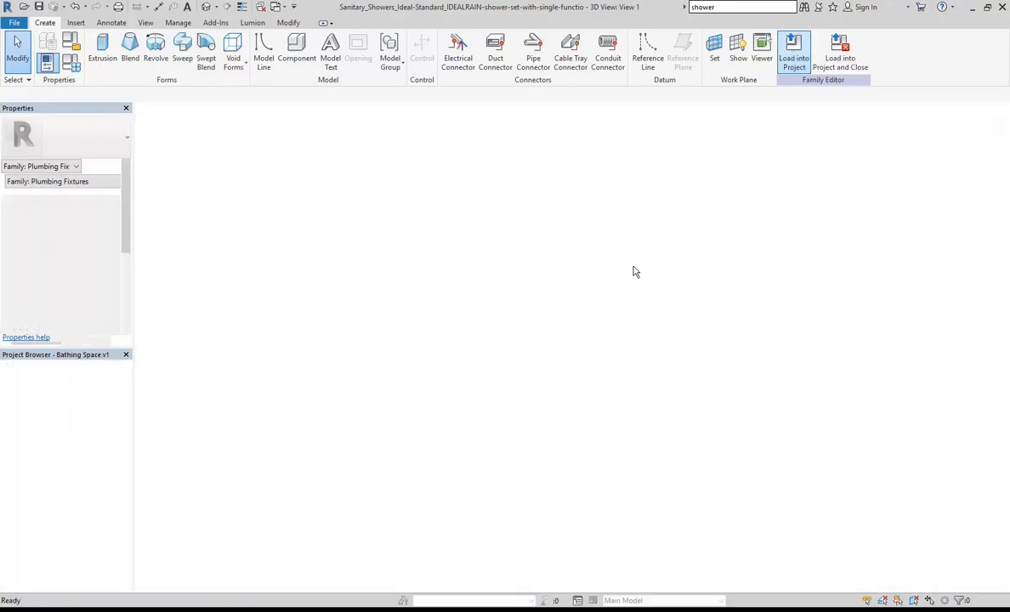
scroll(622, 273, "down", 2)
middle_click_drag(627, 279, 460, 417)
scroll(460, 417, "down", 1)
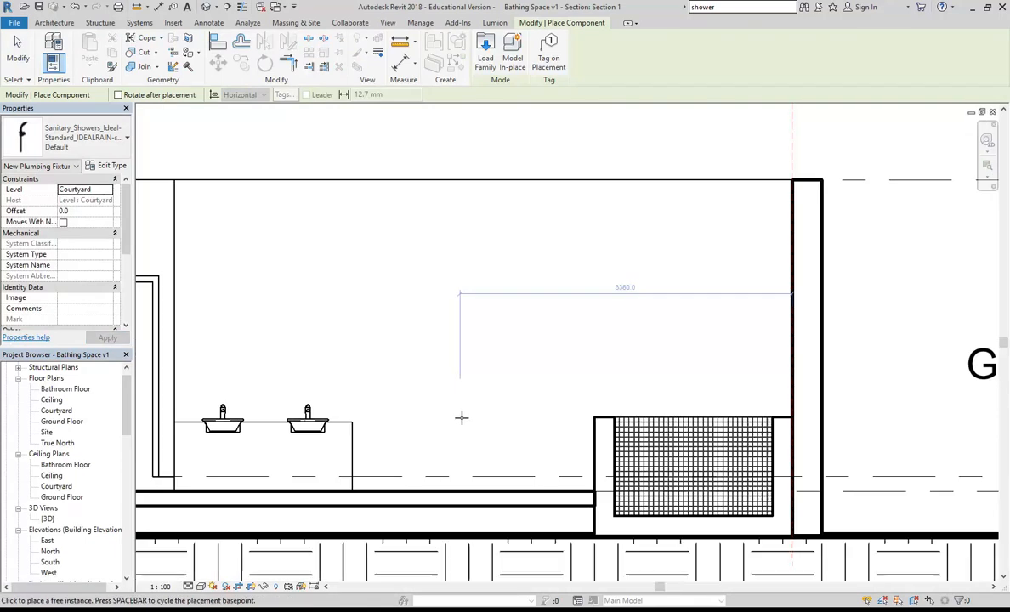
left_click(499, 305)
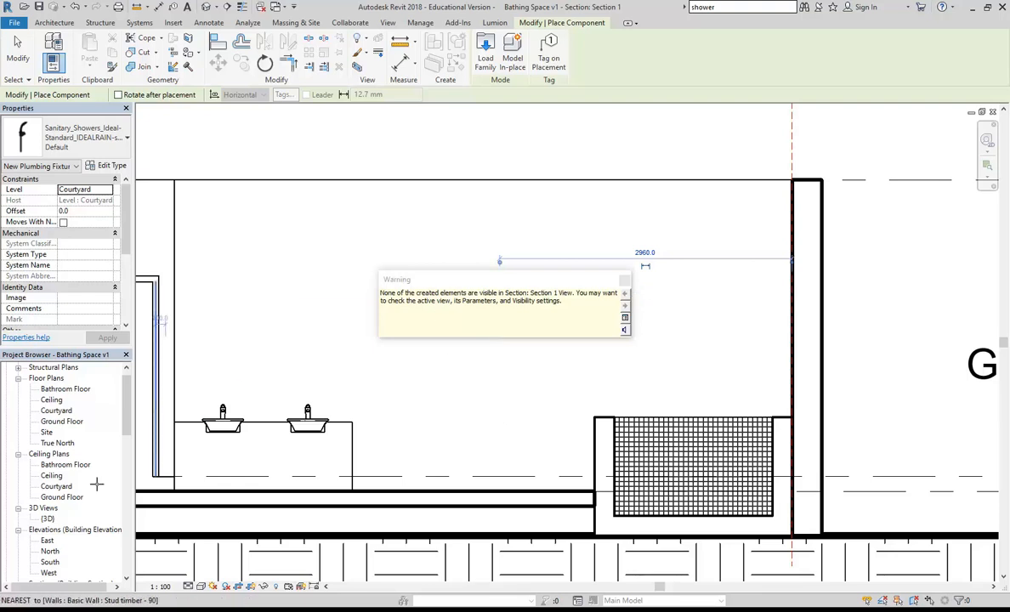
double_click(48, 518)
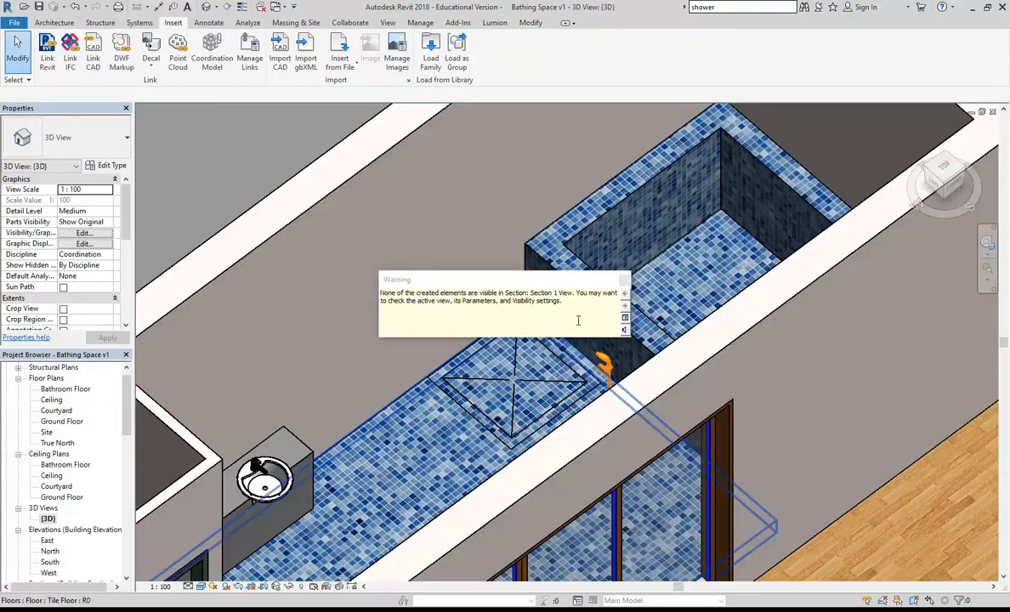
Step: Drag the placed shower set off the bath onto the shower wall and nudge it right
middle_click_drag(464, 325, 289, 335, "shift")
left_click(529, 283)
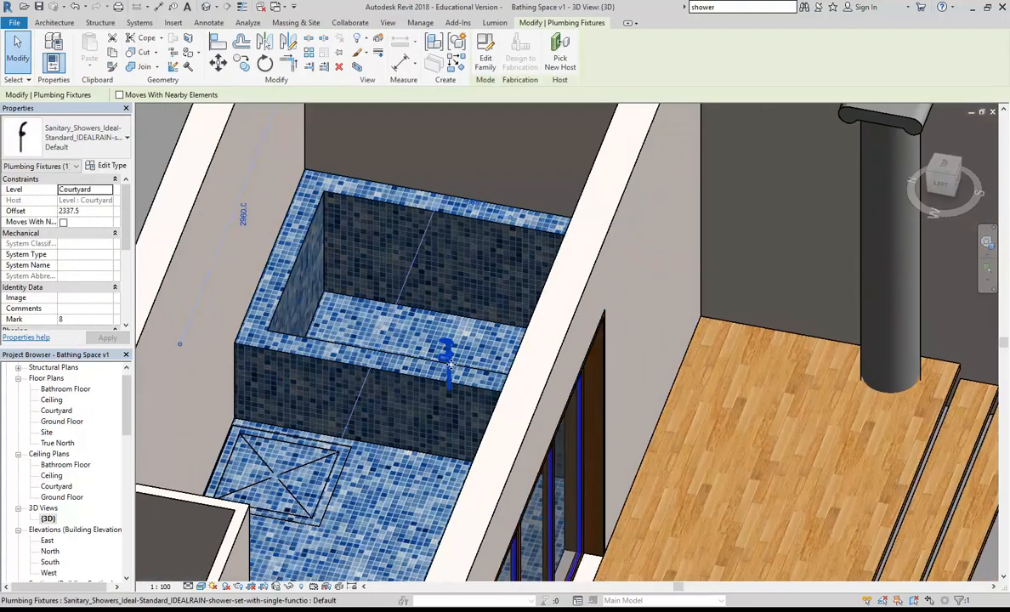
left_click_drag(289, 335, 225, 348)
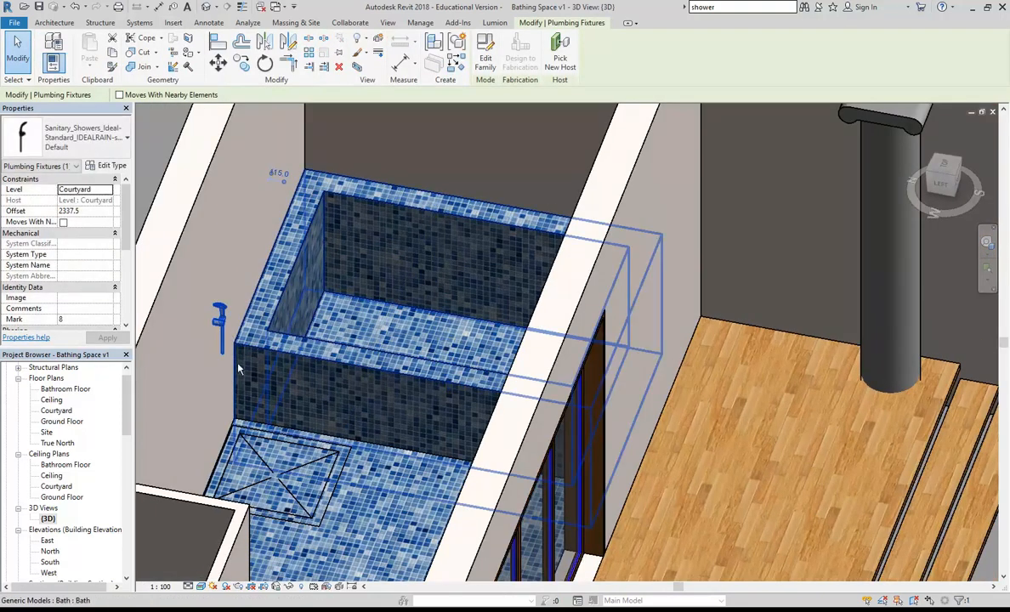
middle_click_drag(236, 385, 317, 396, "shift")
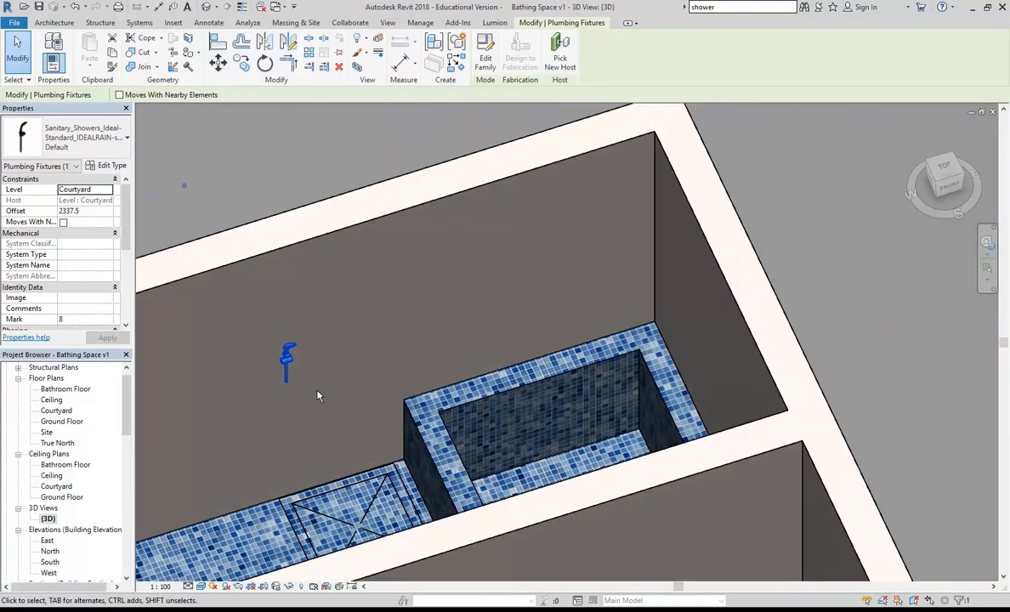
key("Right")
key("Right")
key("Right")
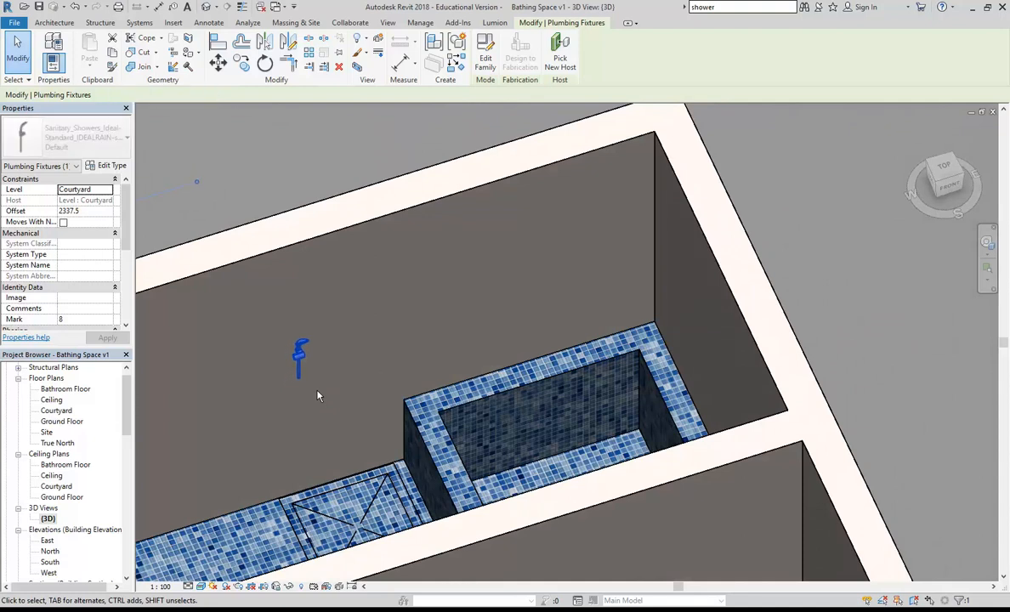
key("Escape")
middle_click_drag(317, 396, 333, 378, "shift")
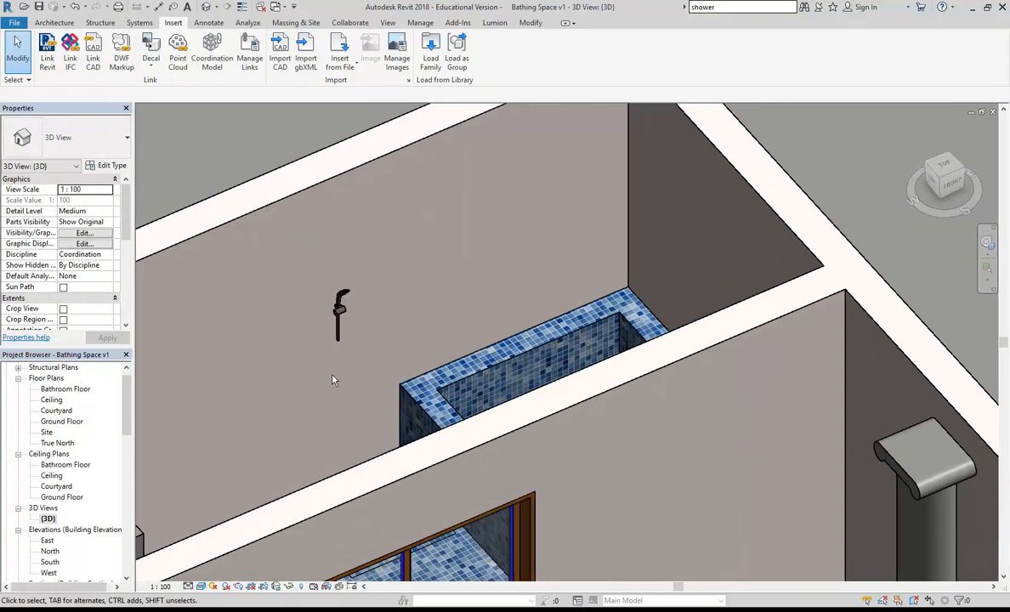
scroll(332, 380, "up", 2)
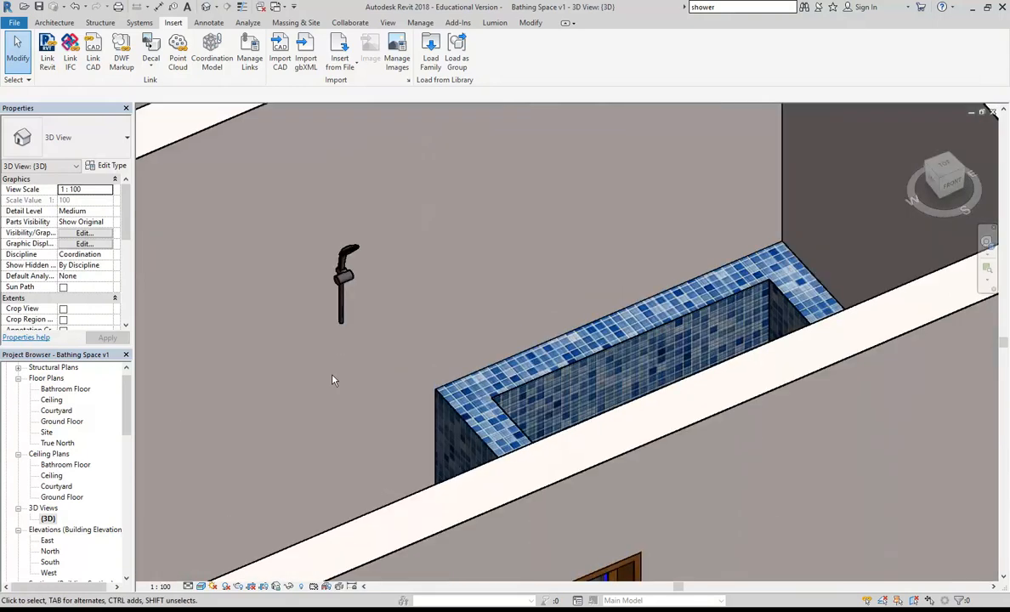
scroll(332, 381, "down", 5)
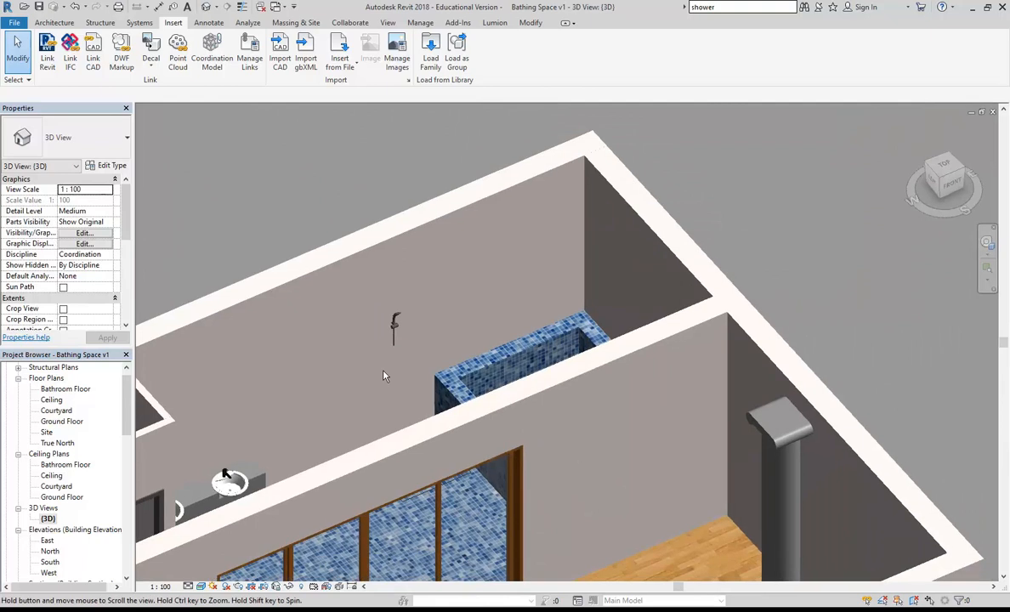
middle_click_drag(387, 377, 417, 347)
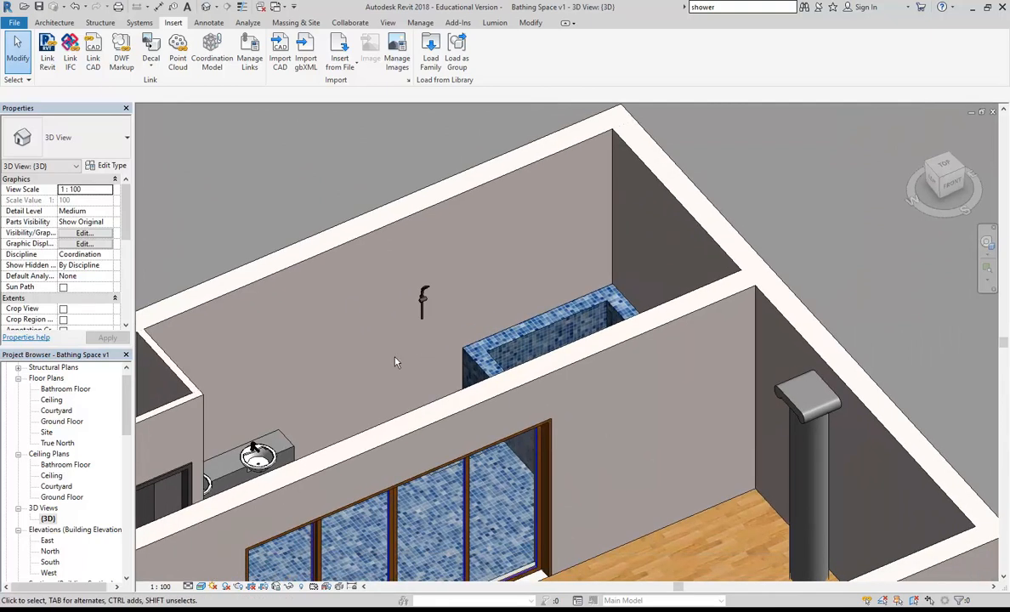
middle_click_drag(357, 365, 416, 346, "shift")
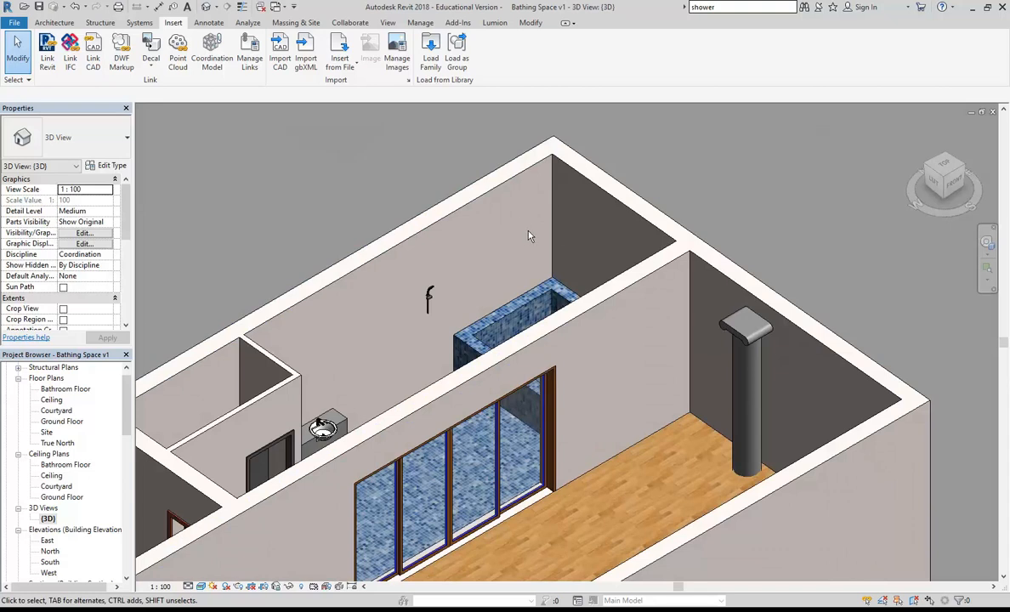
middle_click_drag(528, 235, 416, 366, "shift")
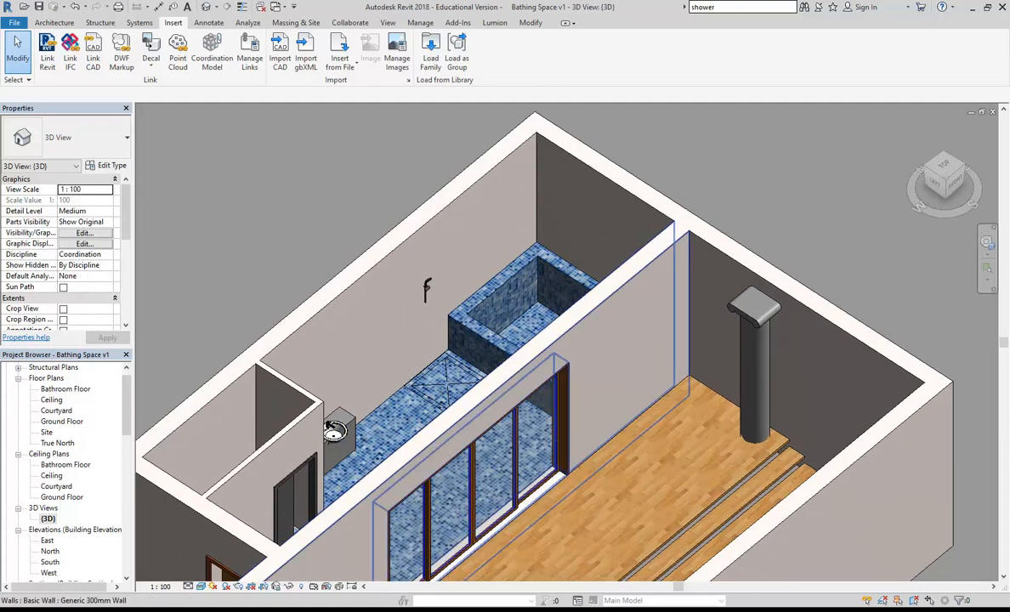
left_click(263, 603)
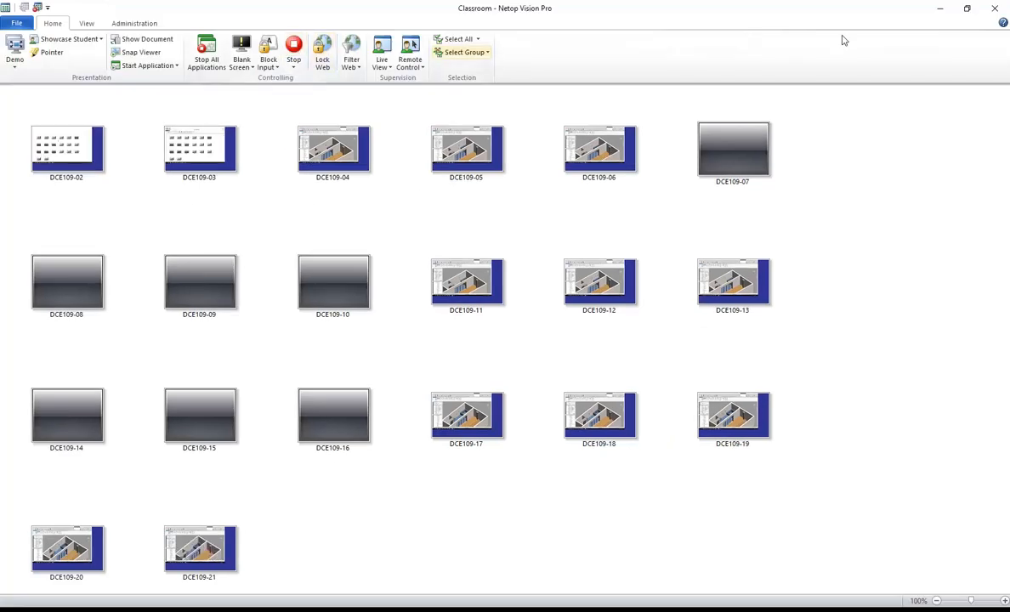
left_click(940, 8)
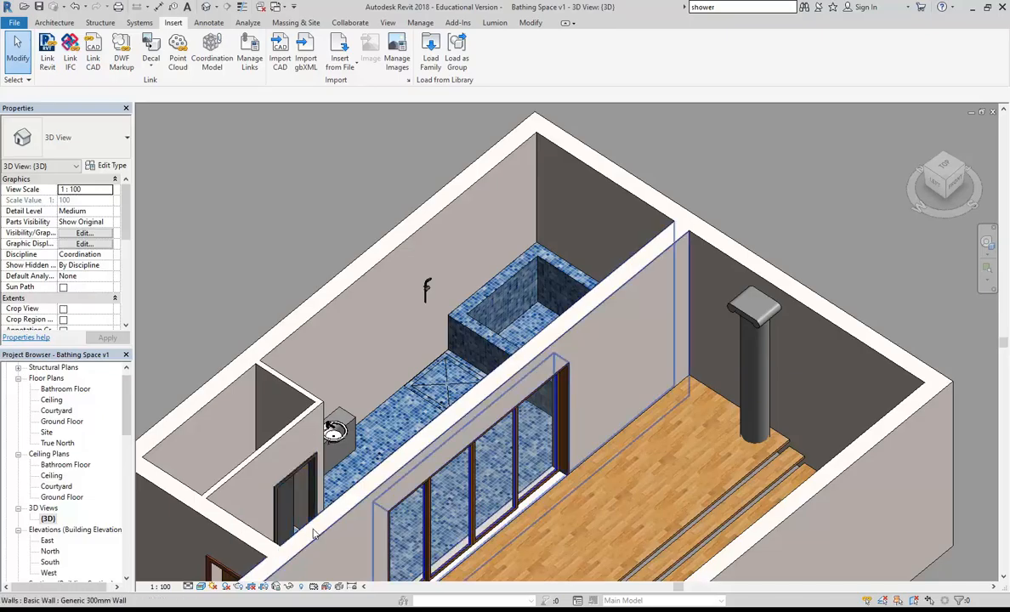